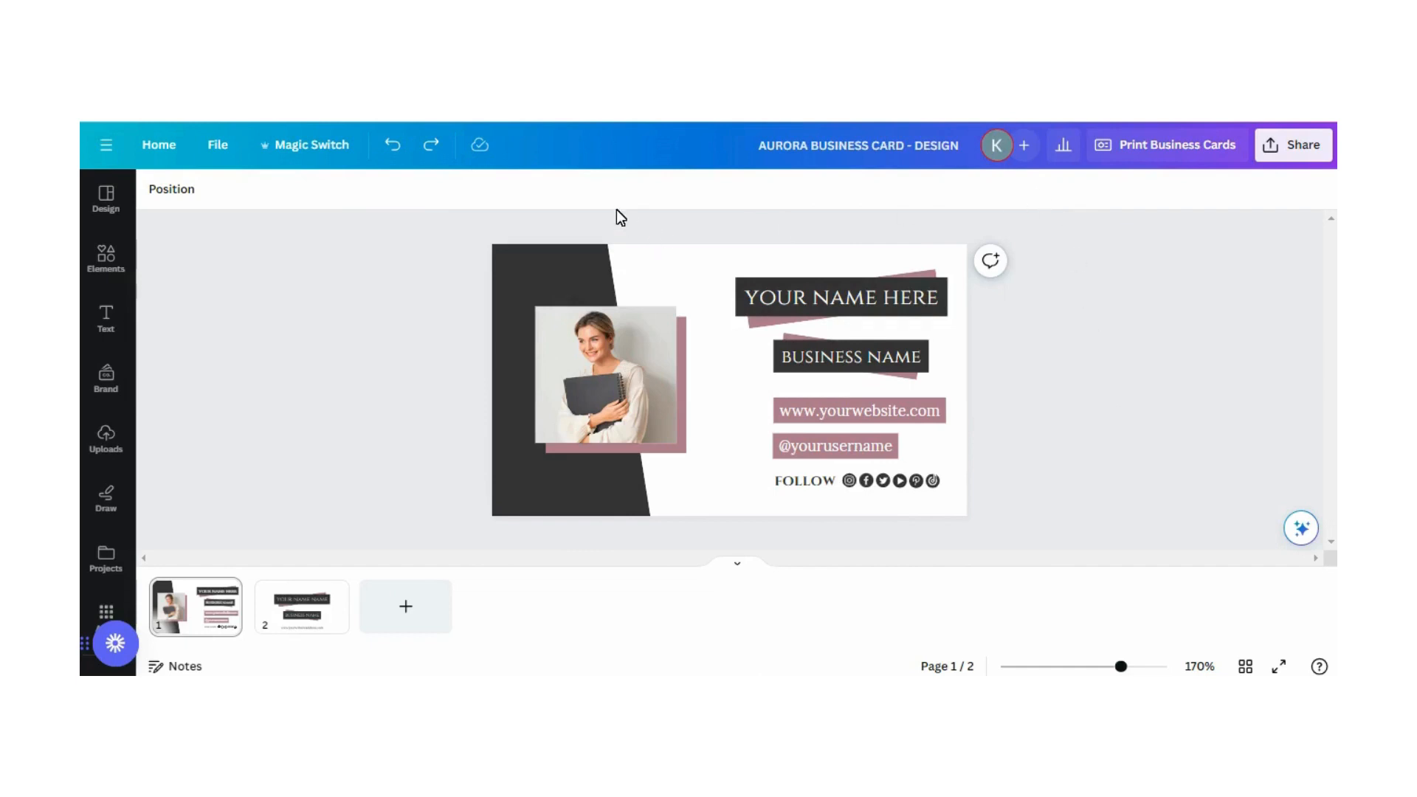
Try cyan, light purple and transparent fills on the dark slanted shape behind the photo.
click(679, 271)
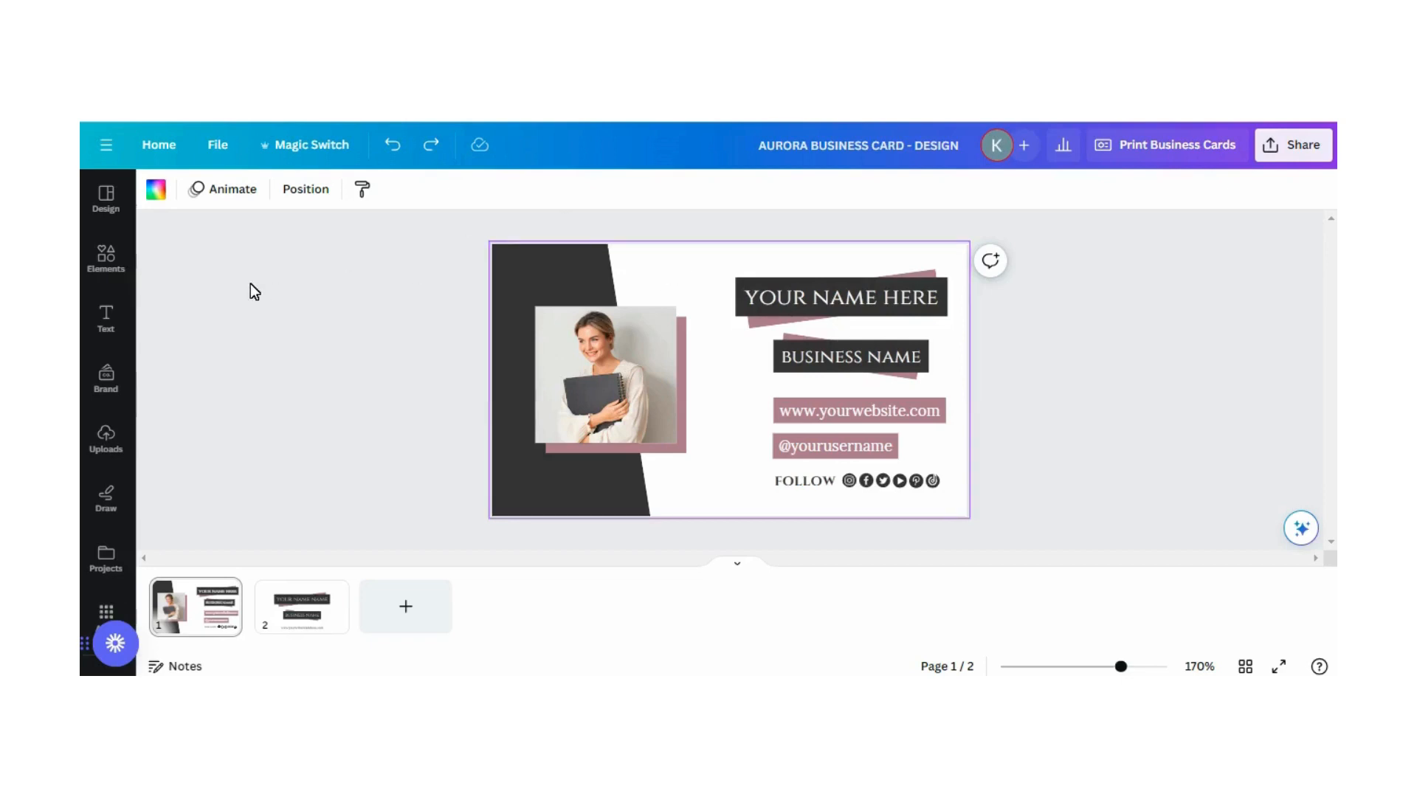
click(156, 191)
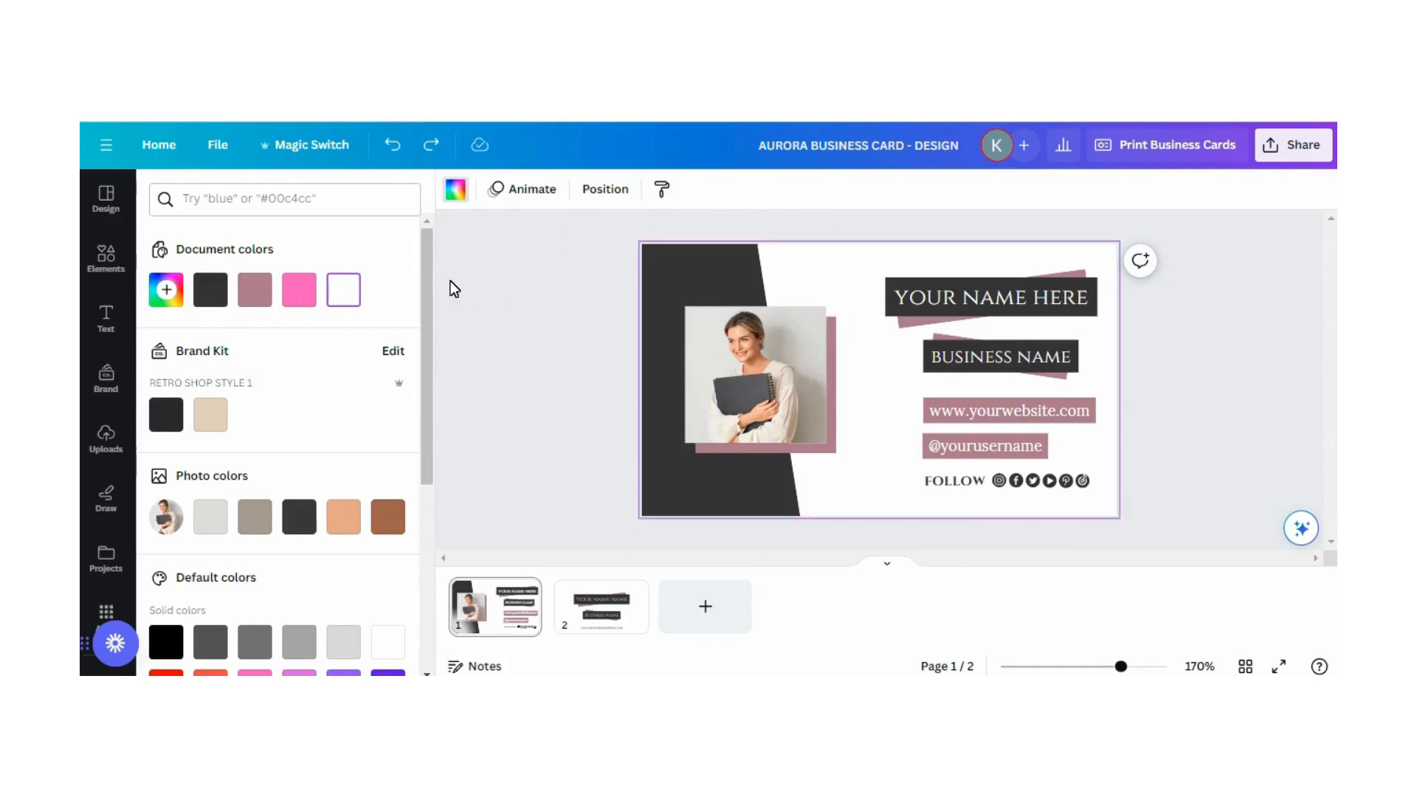
click(663, 269)
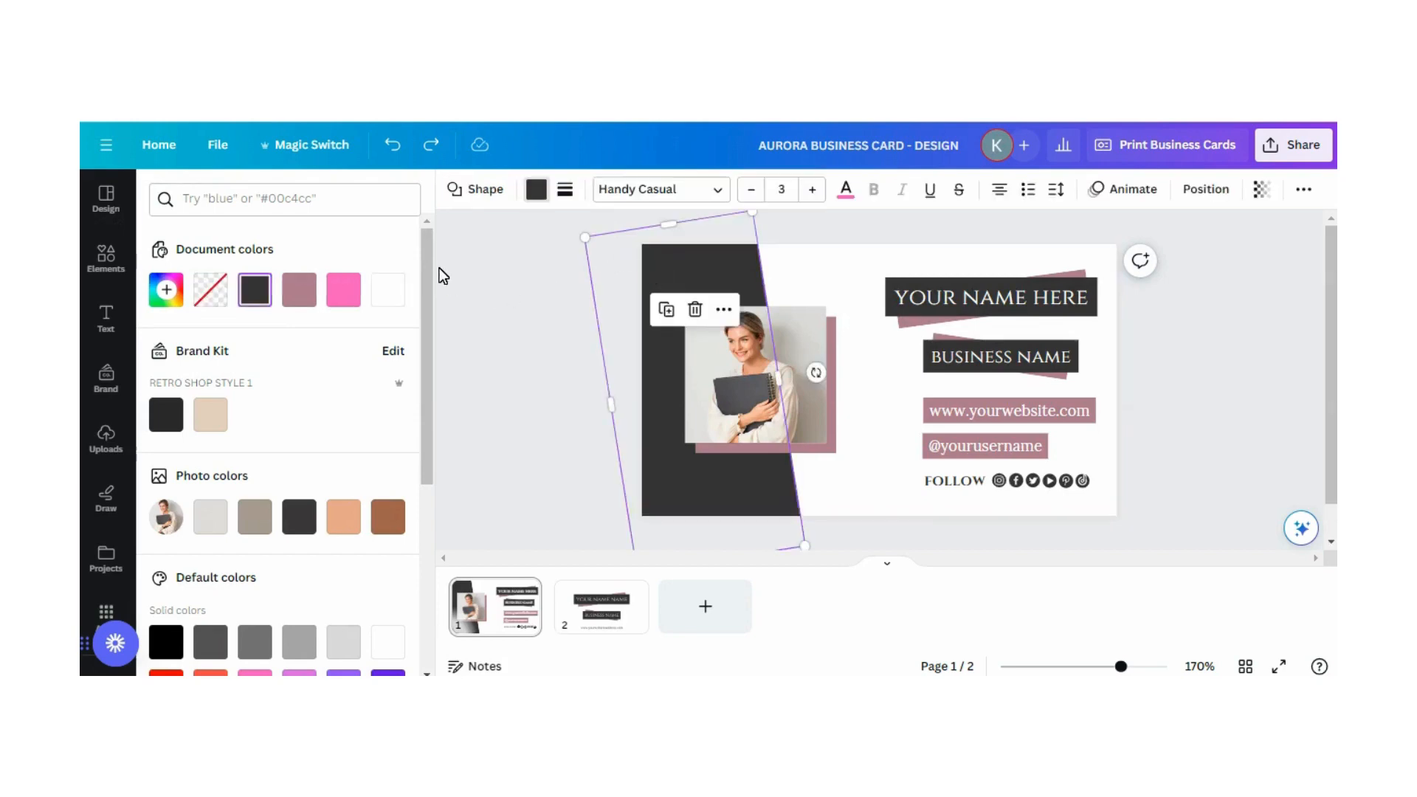
drag(426, 252, 436, 369)
click(254, 523)
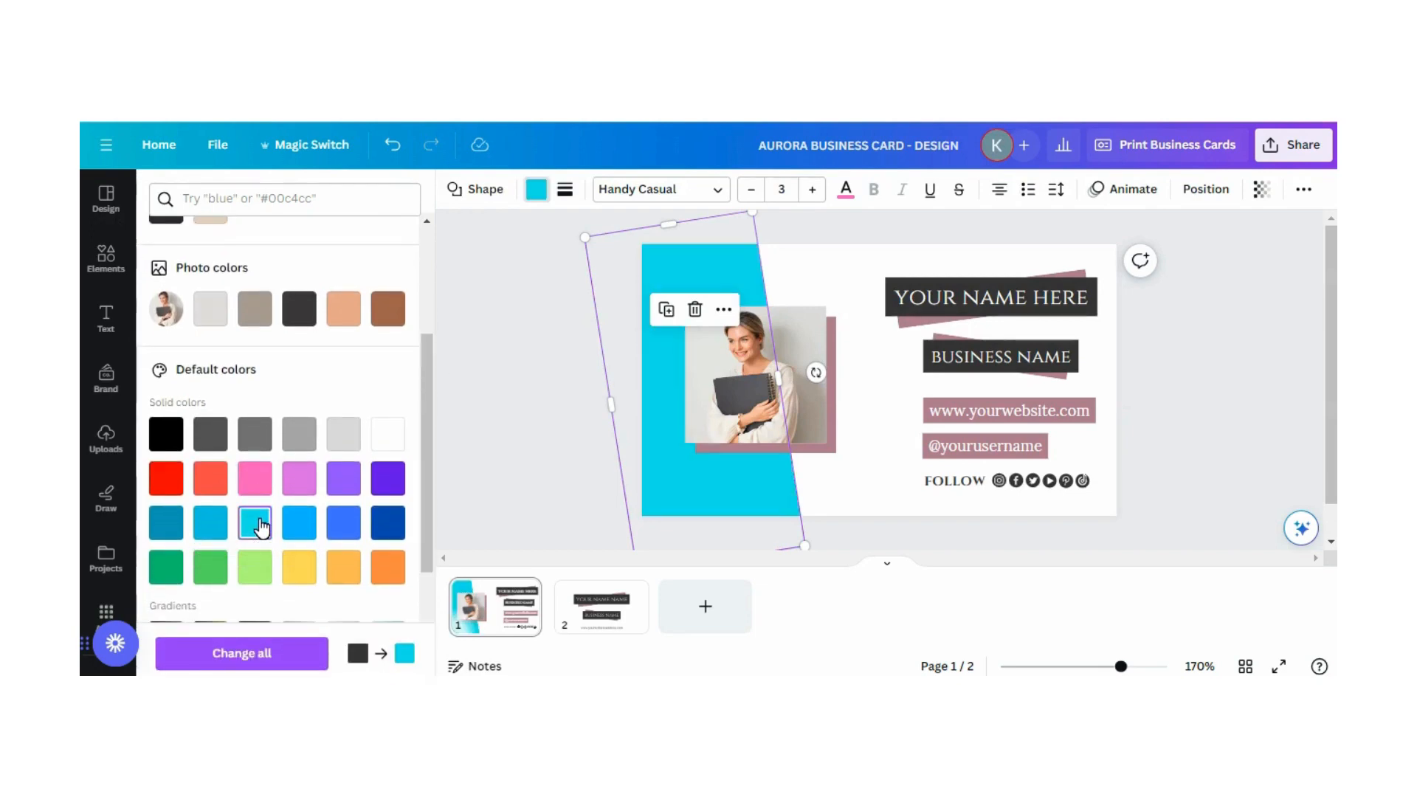
click(304, 478)
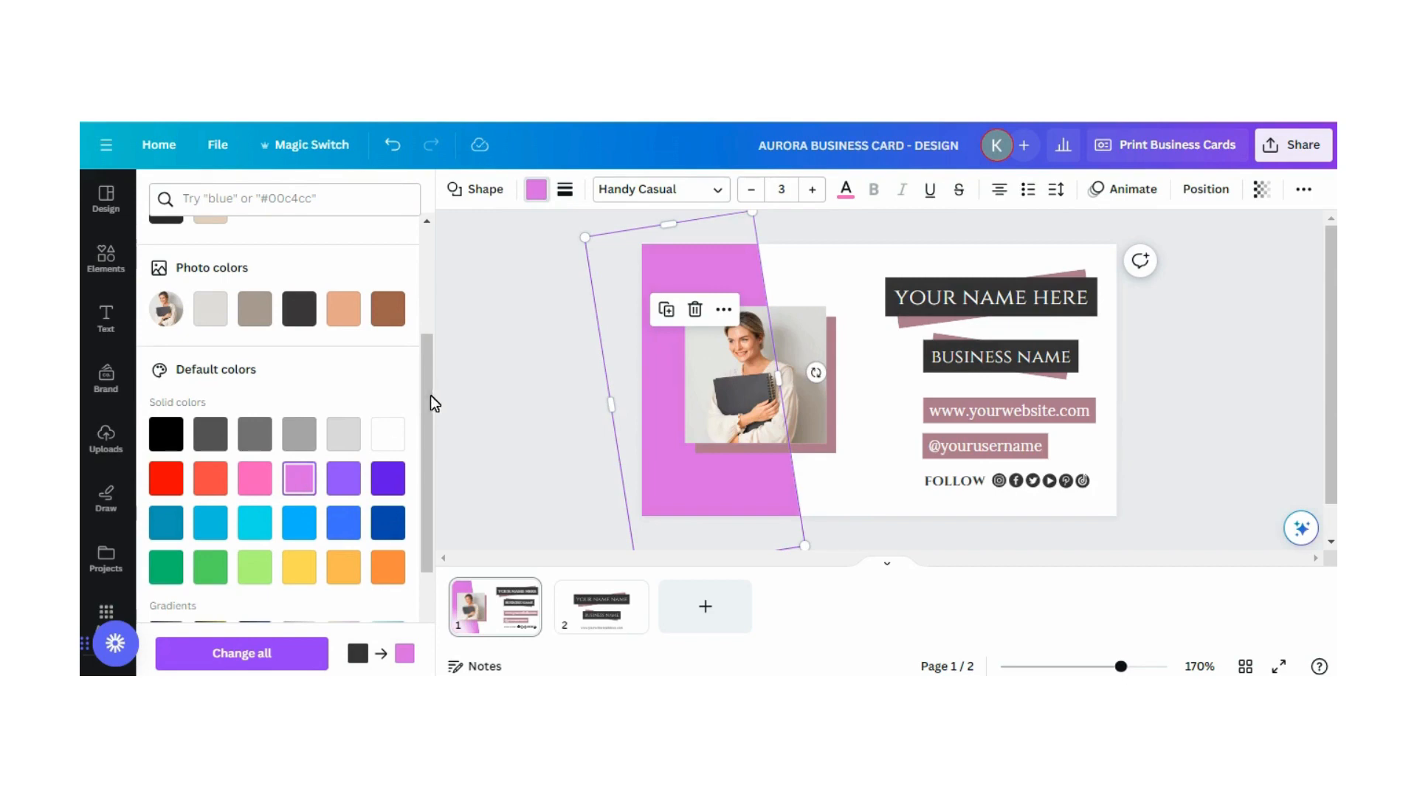
drag(429, 395, 432, 249)
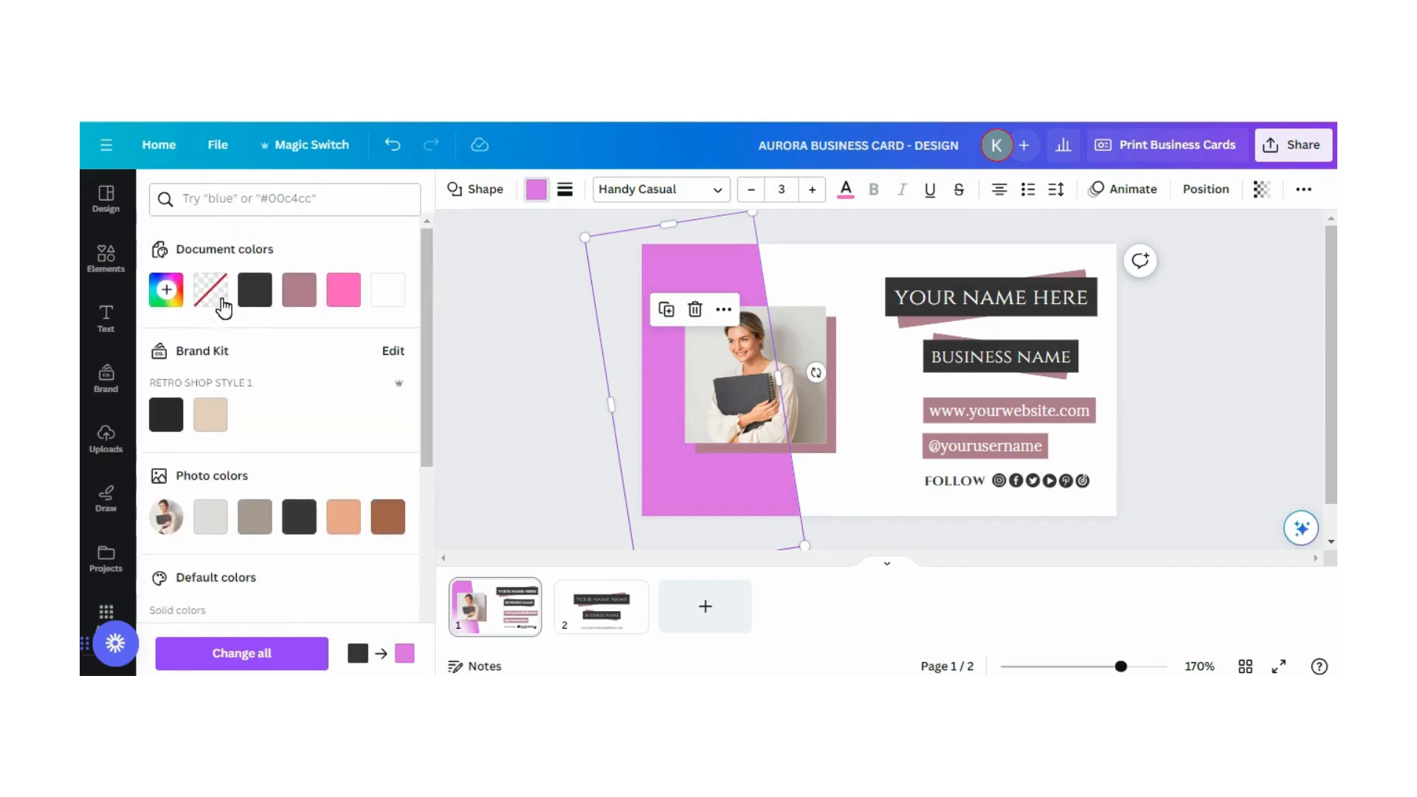
click(216, 299)
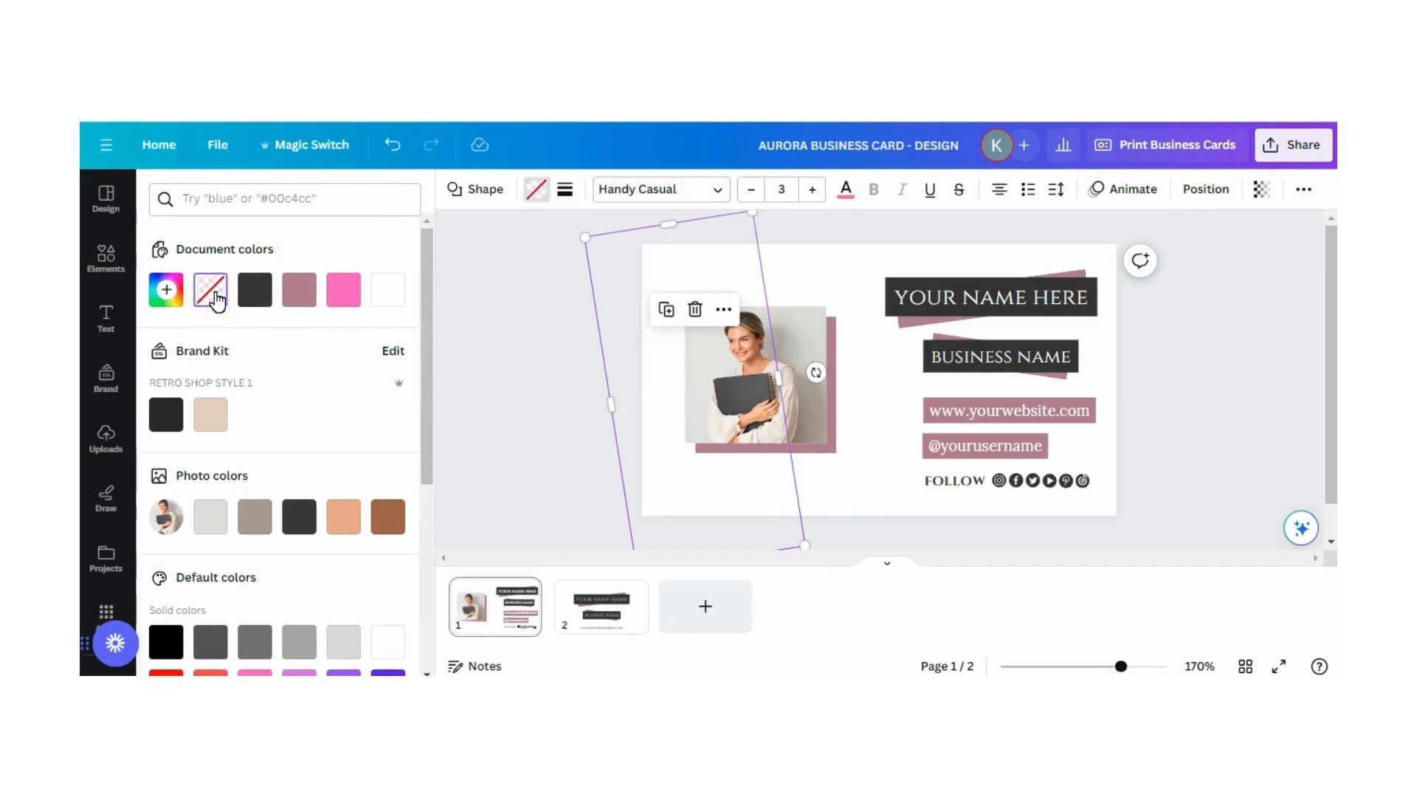
Undo all the fill changes on the slanted shape behind the photo and deselect it.
click(397, 146)
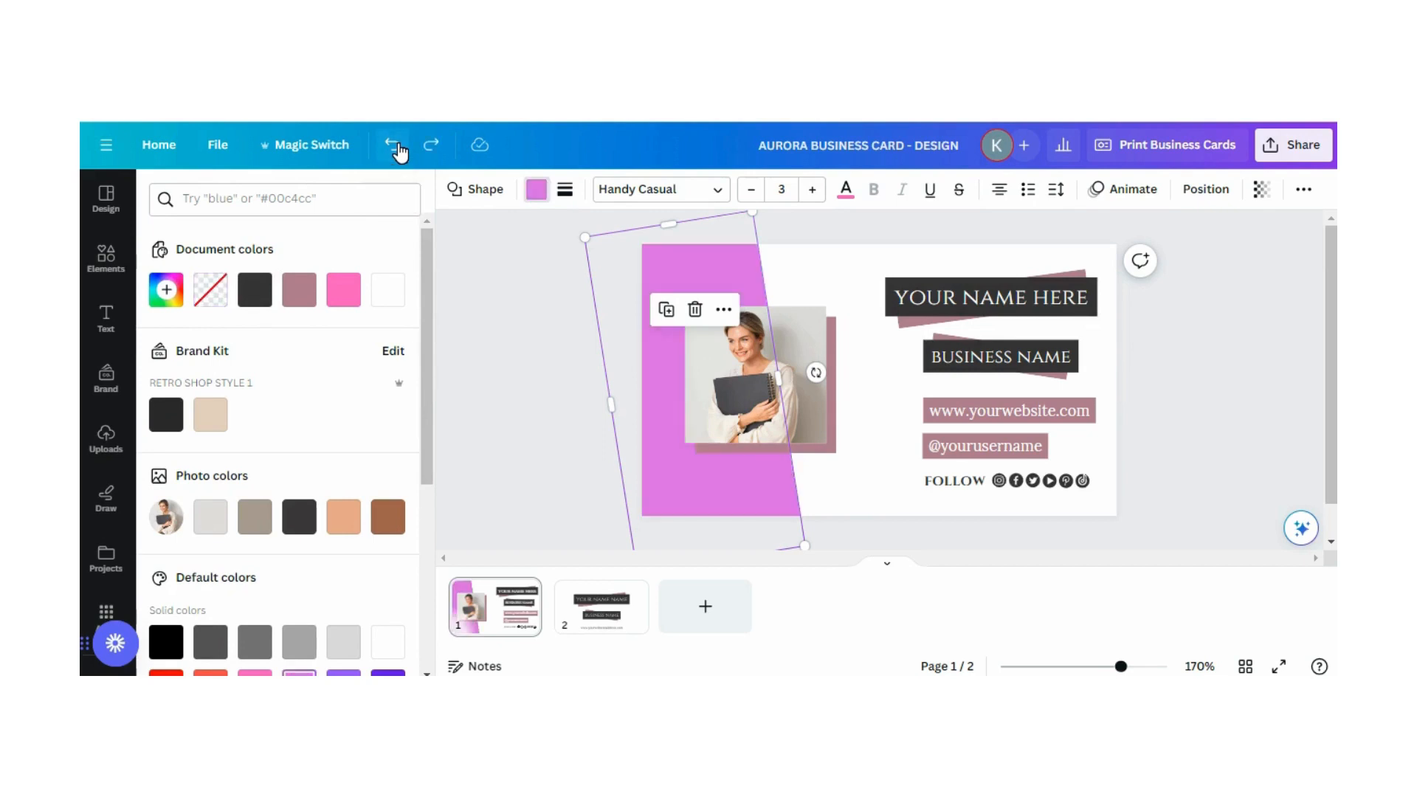
click(397, 147)
click(397, 147)
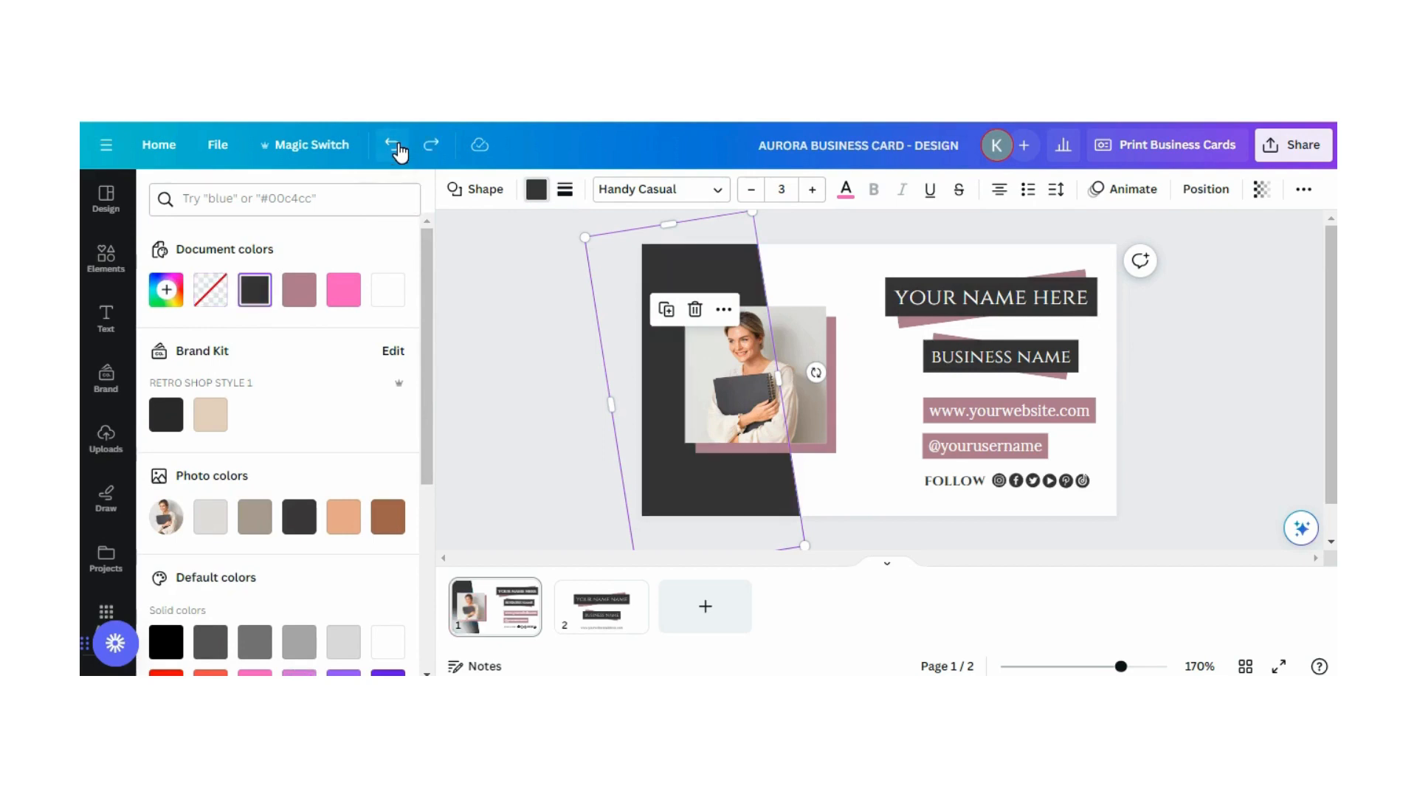
click(529, 313)
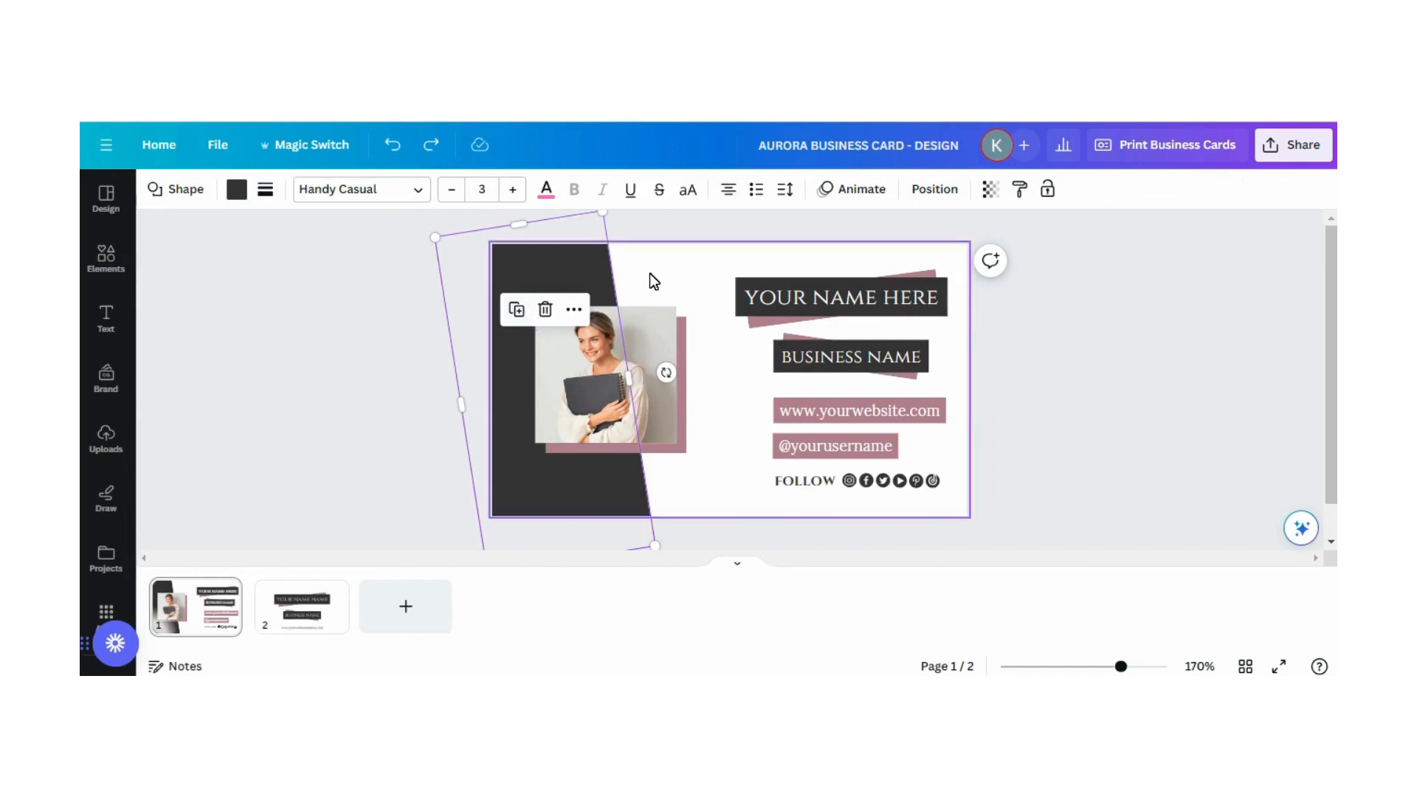
click(361, 369)
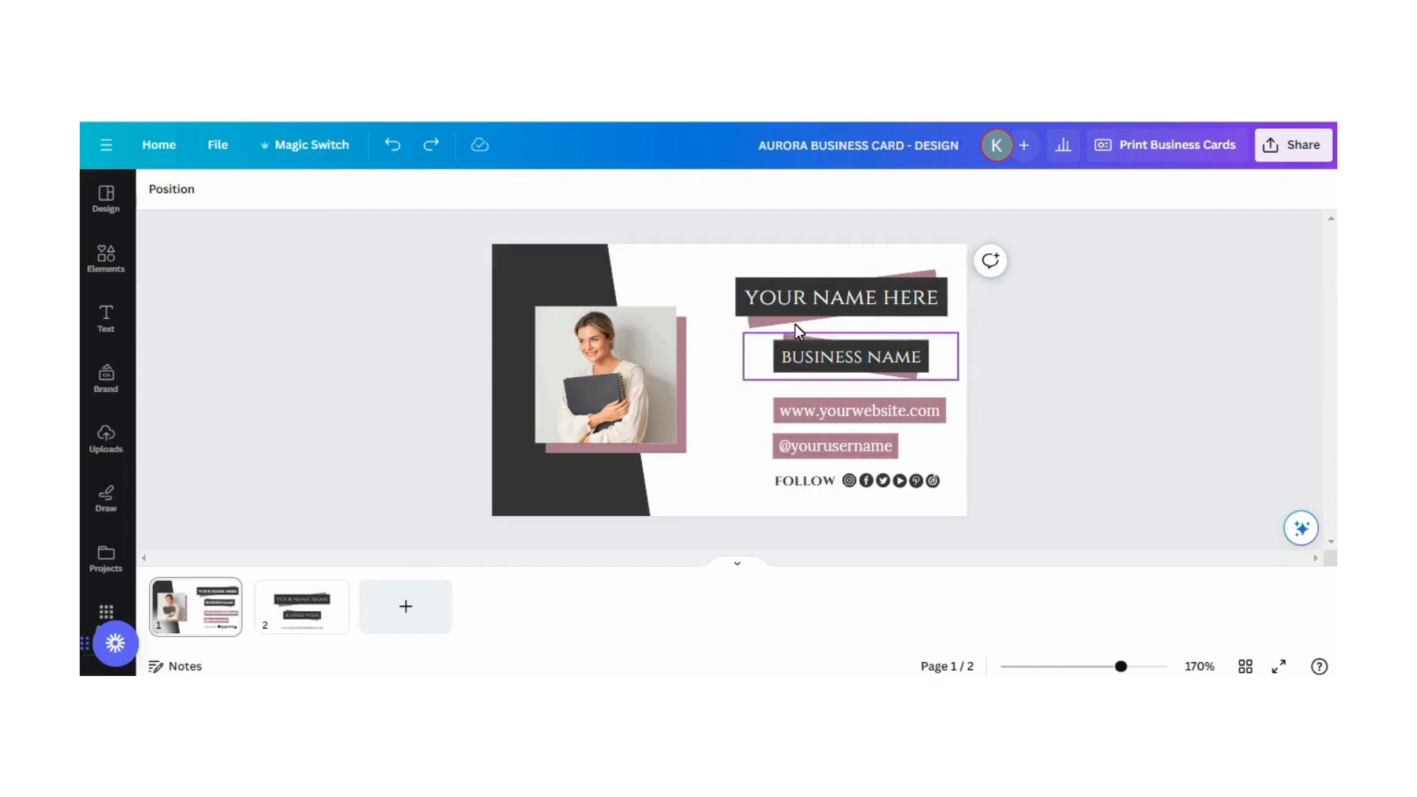
Delete the end of the name placeholder on the card and retype it to read "YOUR NAME HERE".
click(940, 297)
click(940, 297)
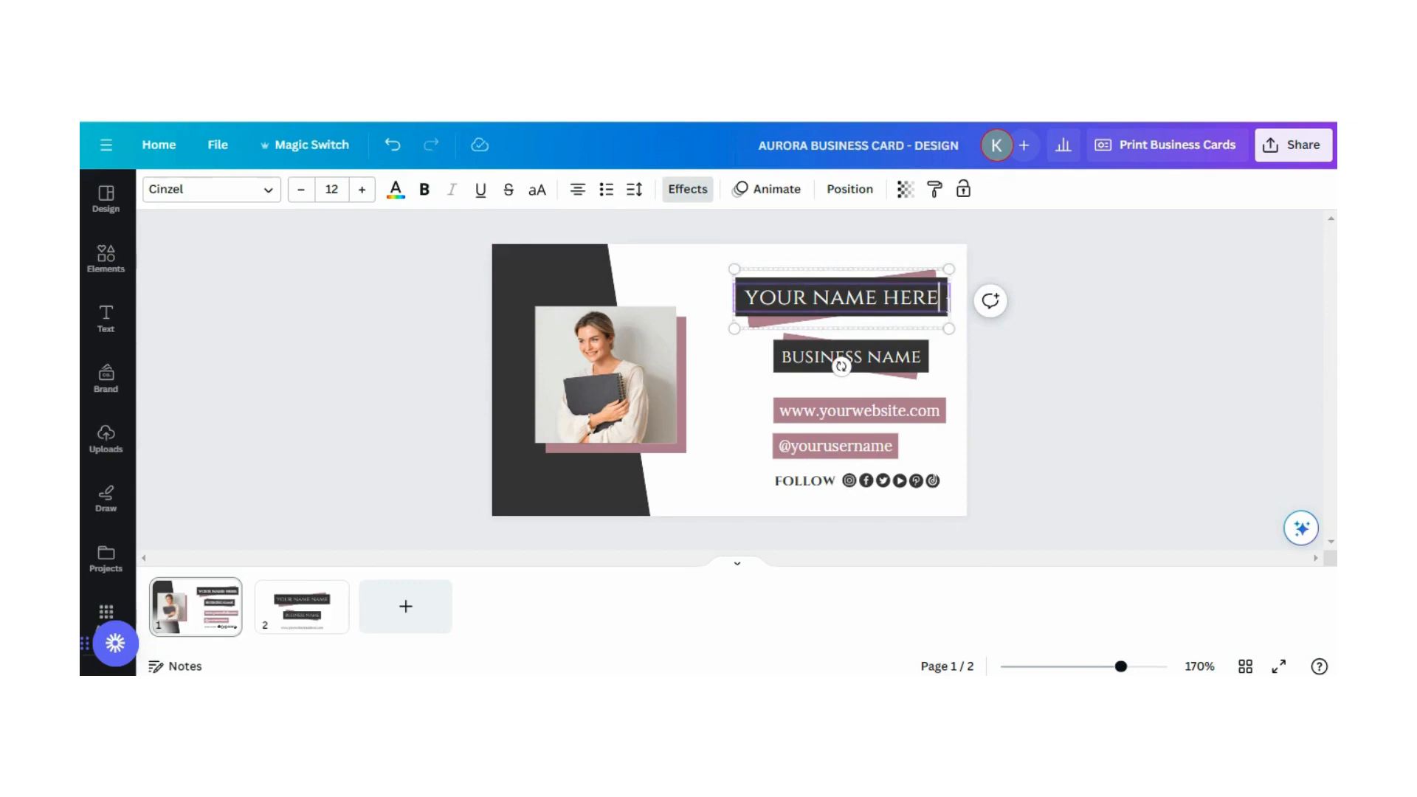
key(BackSpace)
key(BackSpace)
key(BackSpace)
key(BackSpace)
key(BackSpace)
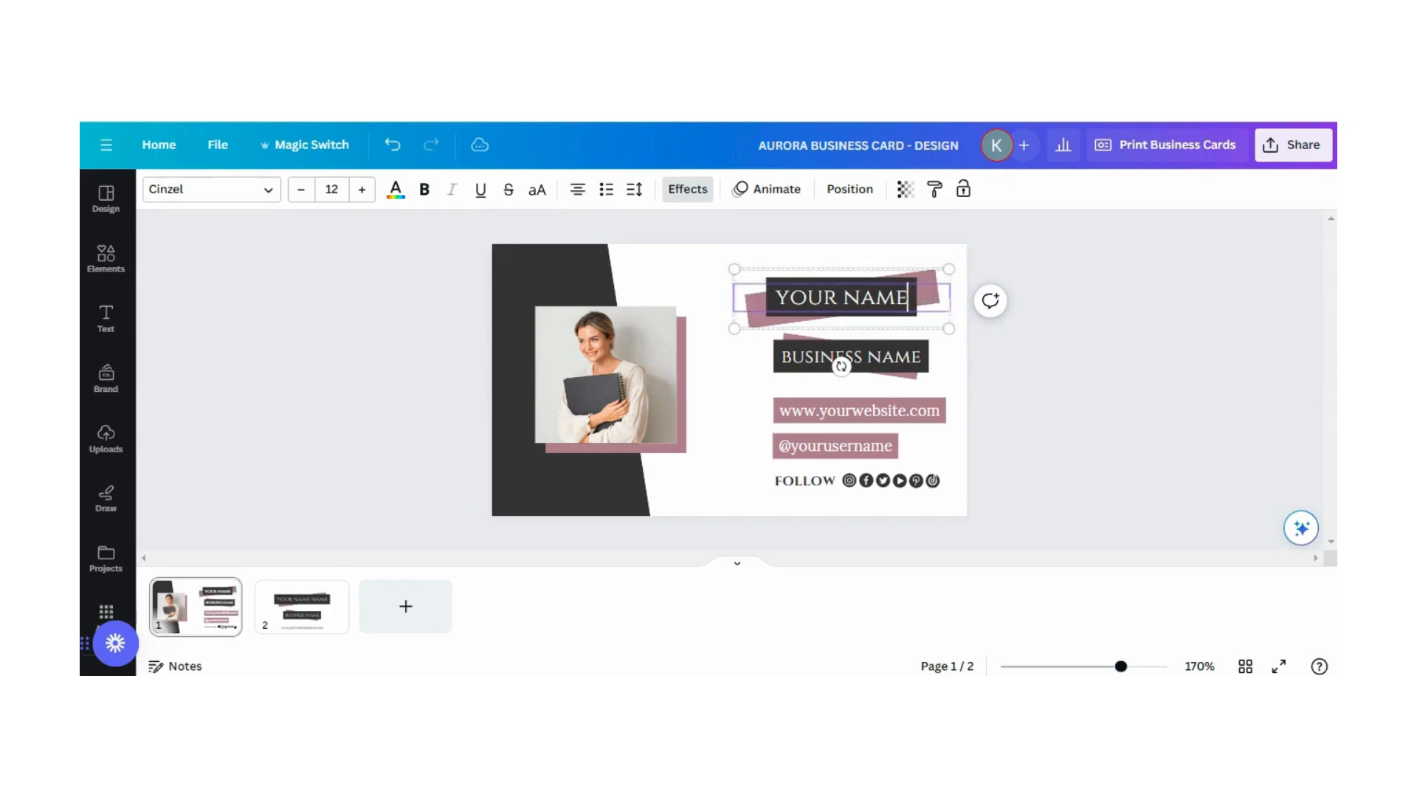
key(BackSpace)
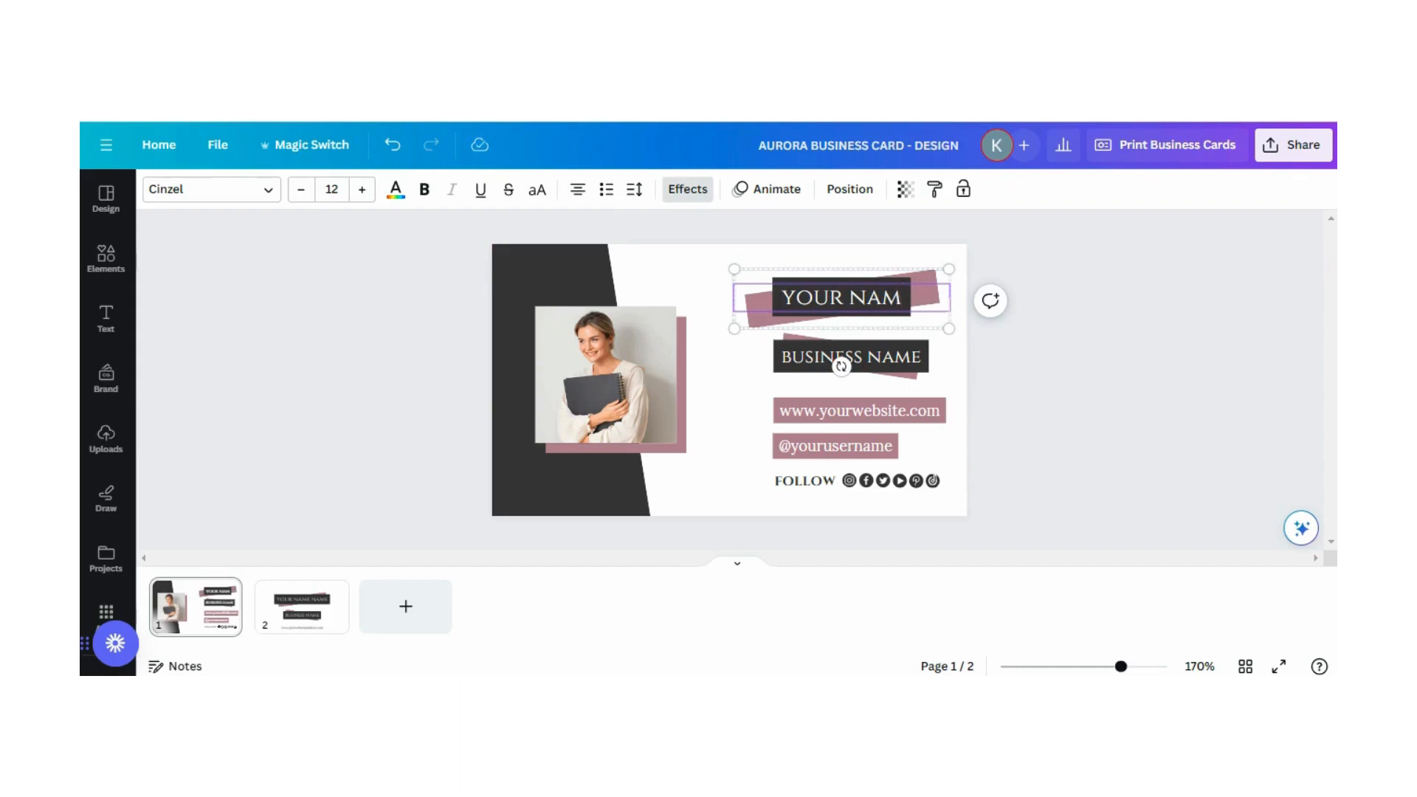
text(E HER)
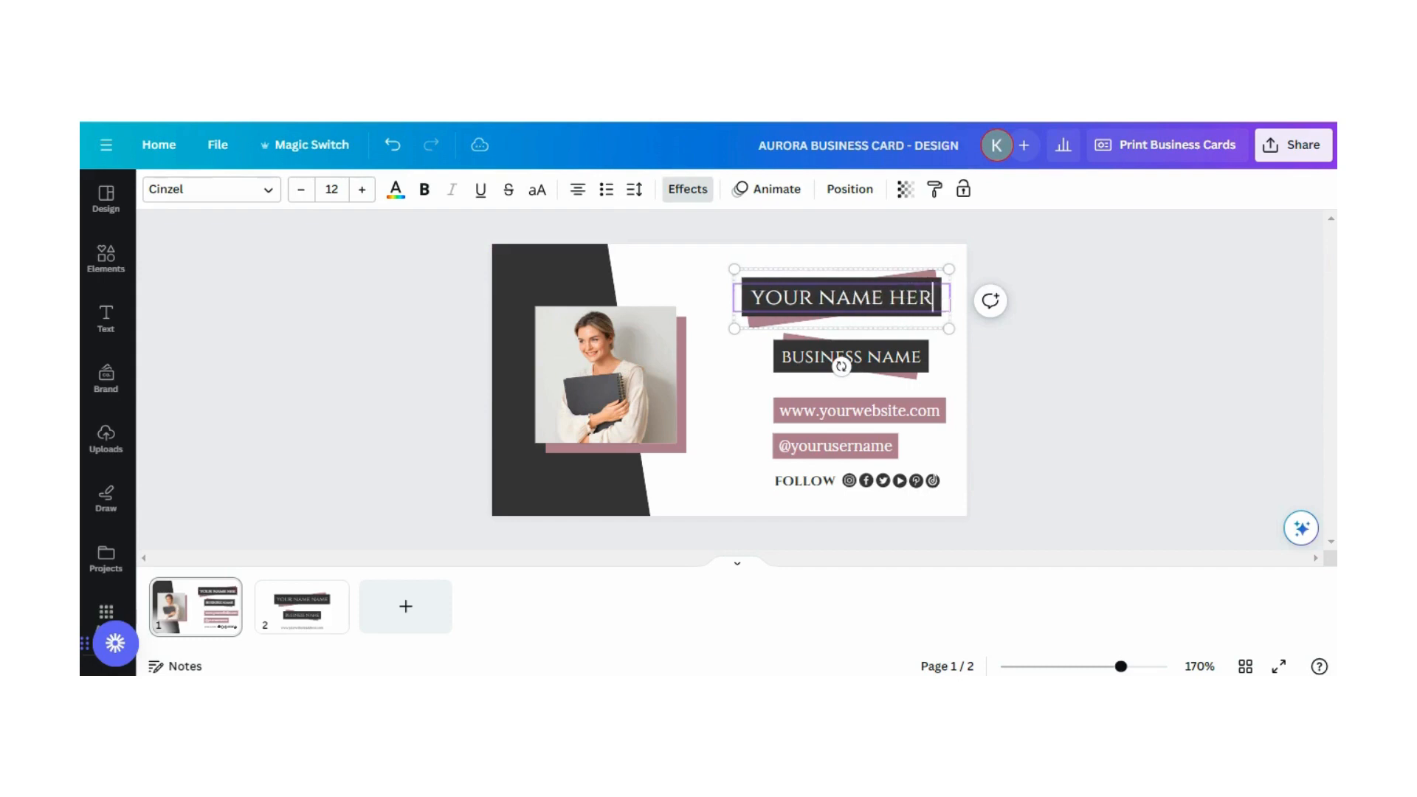
text(E)
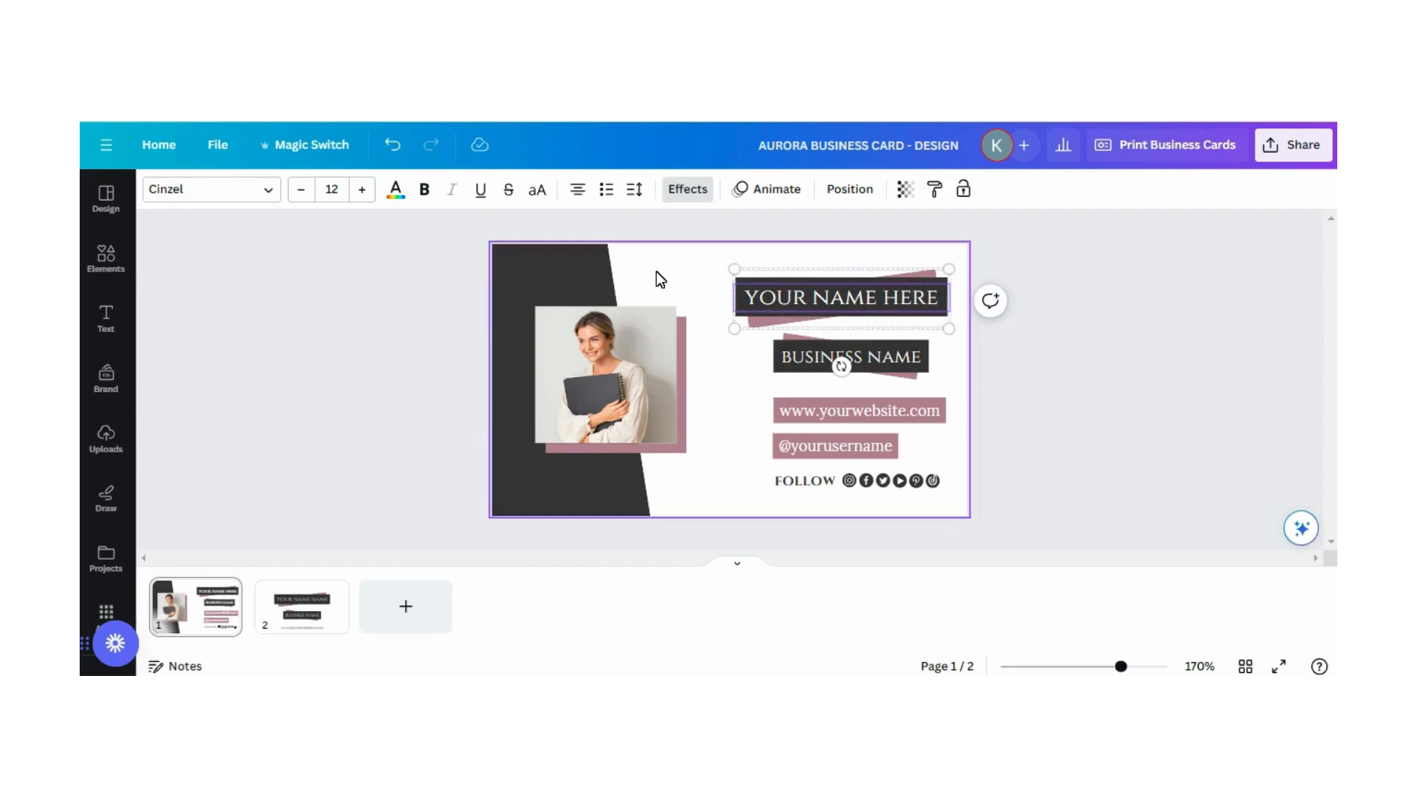
Try the Alice font on the entire "YOUR NAME HERE" text and undo the font change.
click(757, 302)
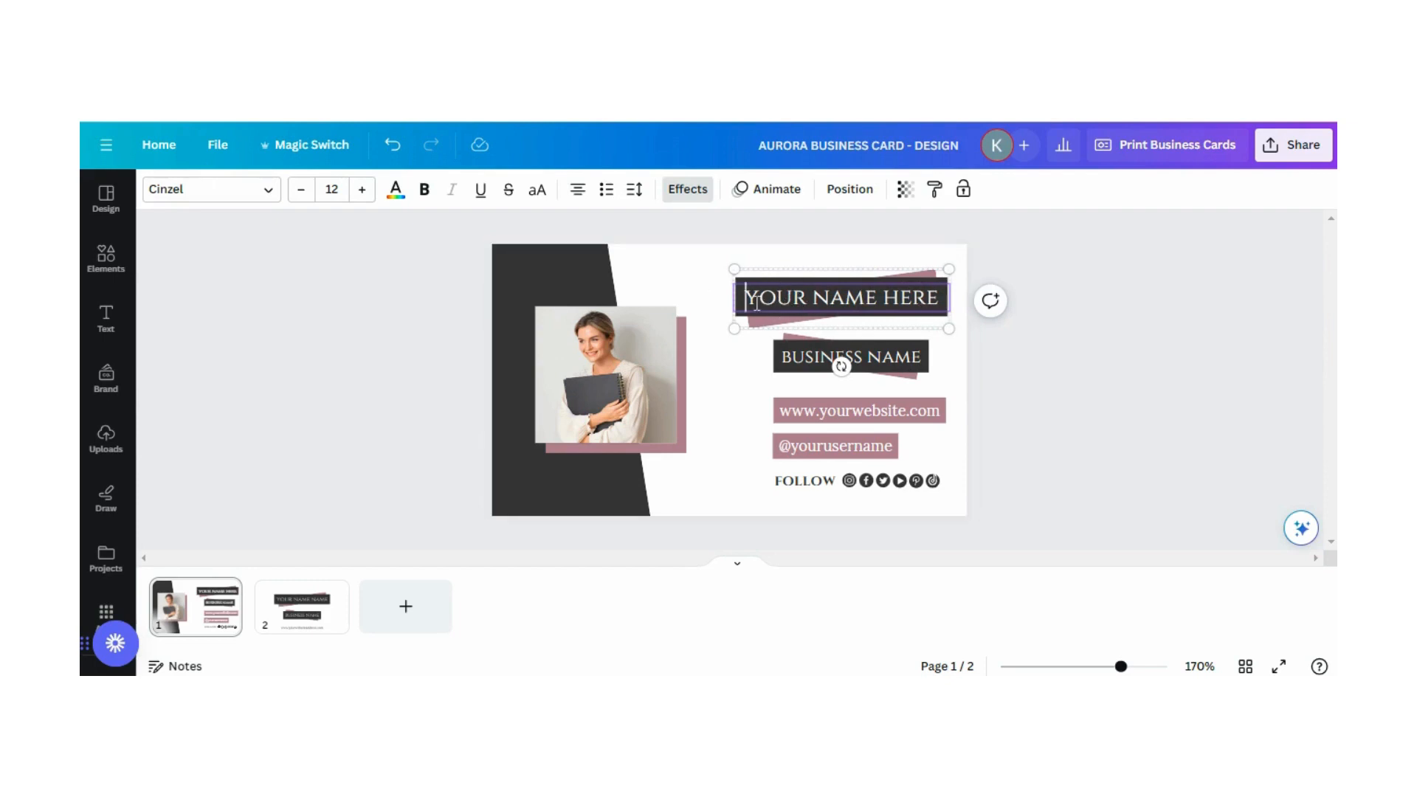
drag(756, 303, 944, 302)
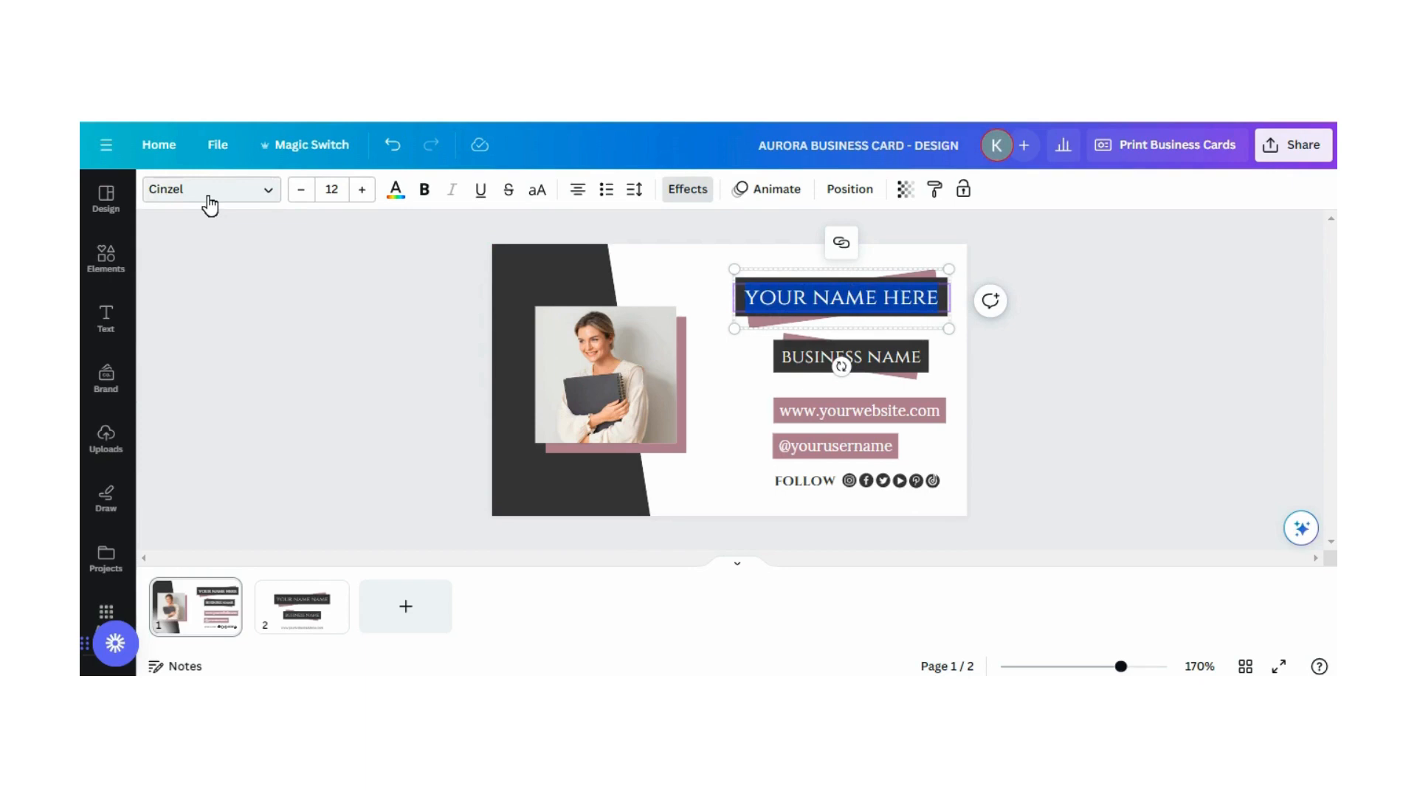
click(272, 196)
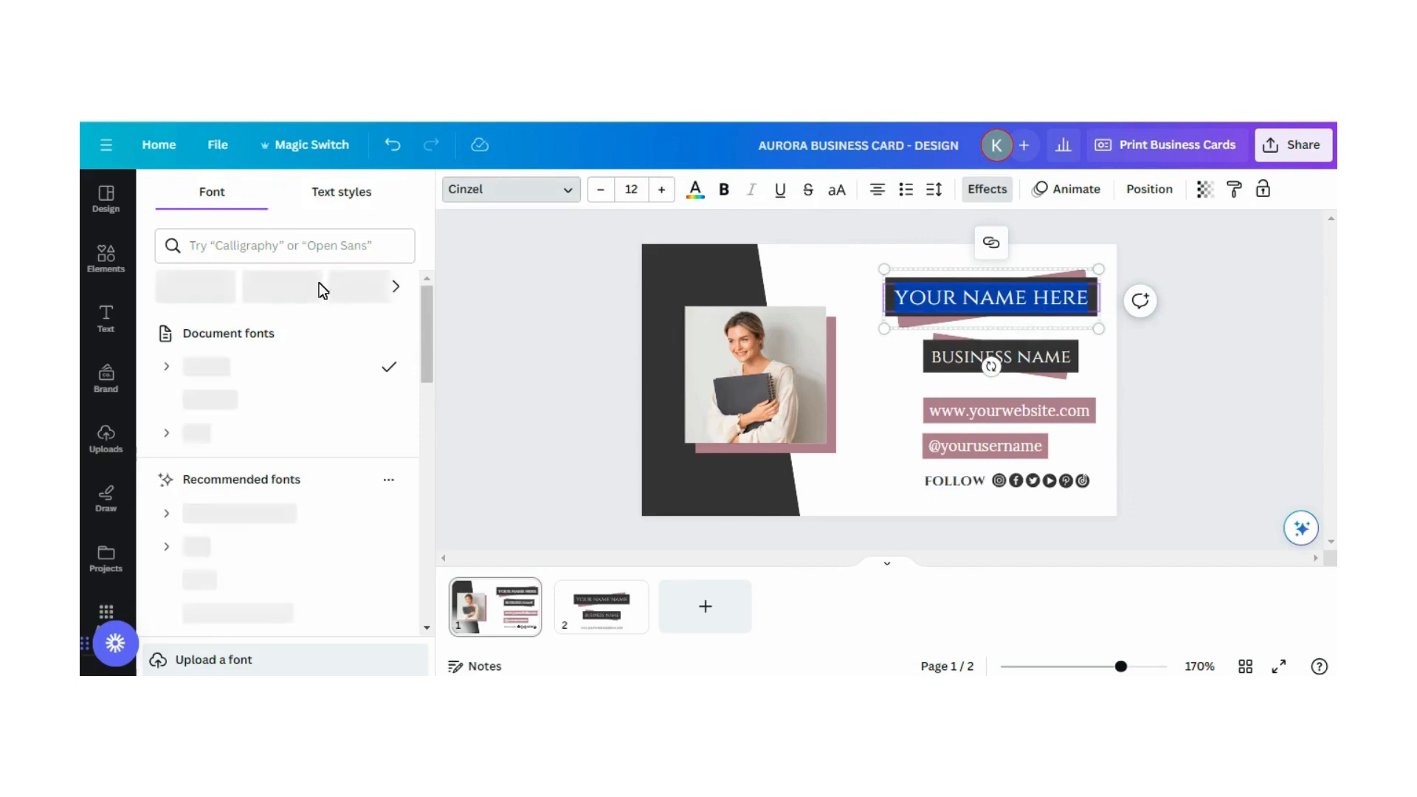
drag(431, 307, 433, 422)
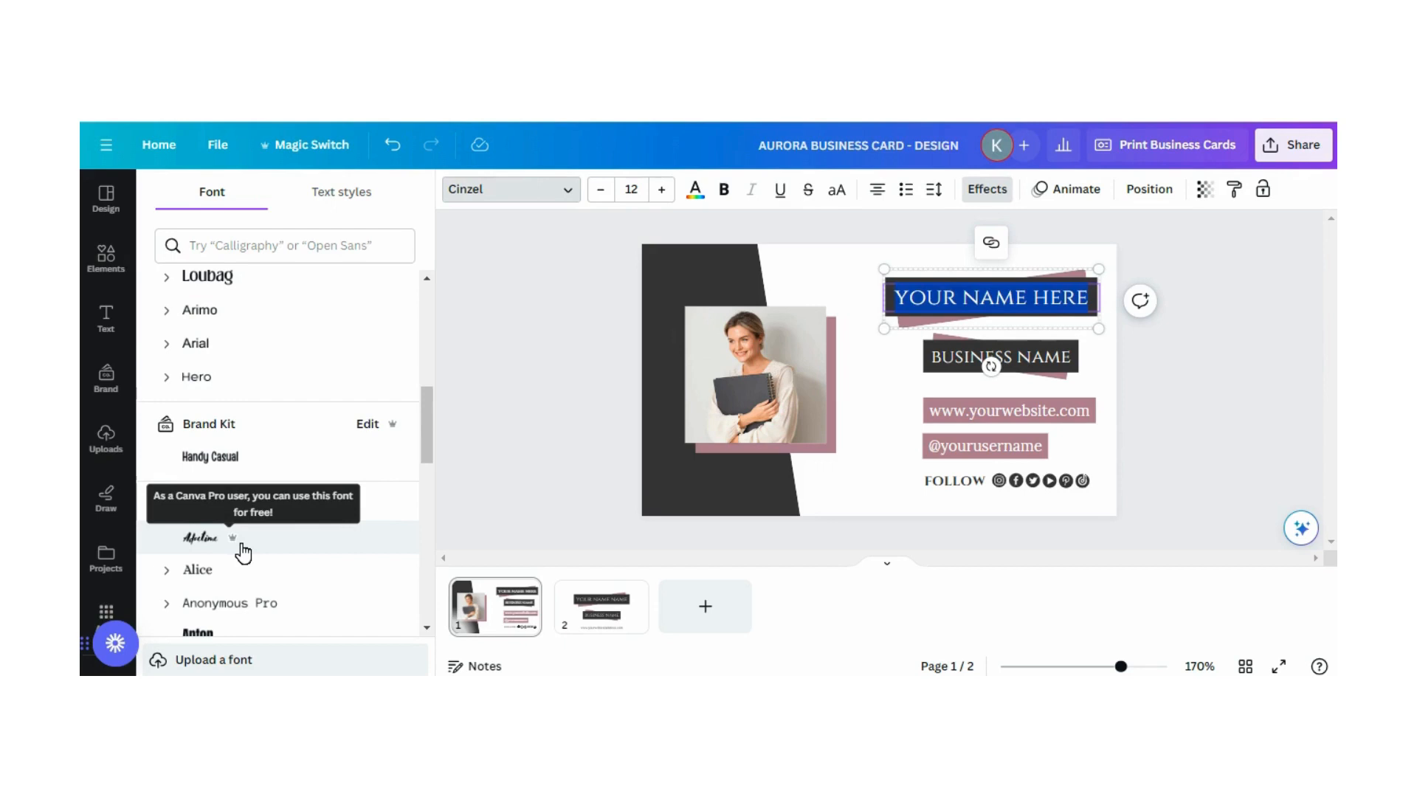
click(209, 580)
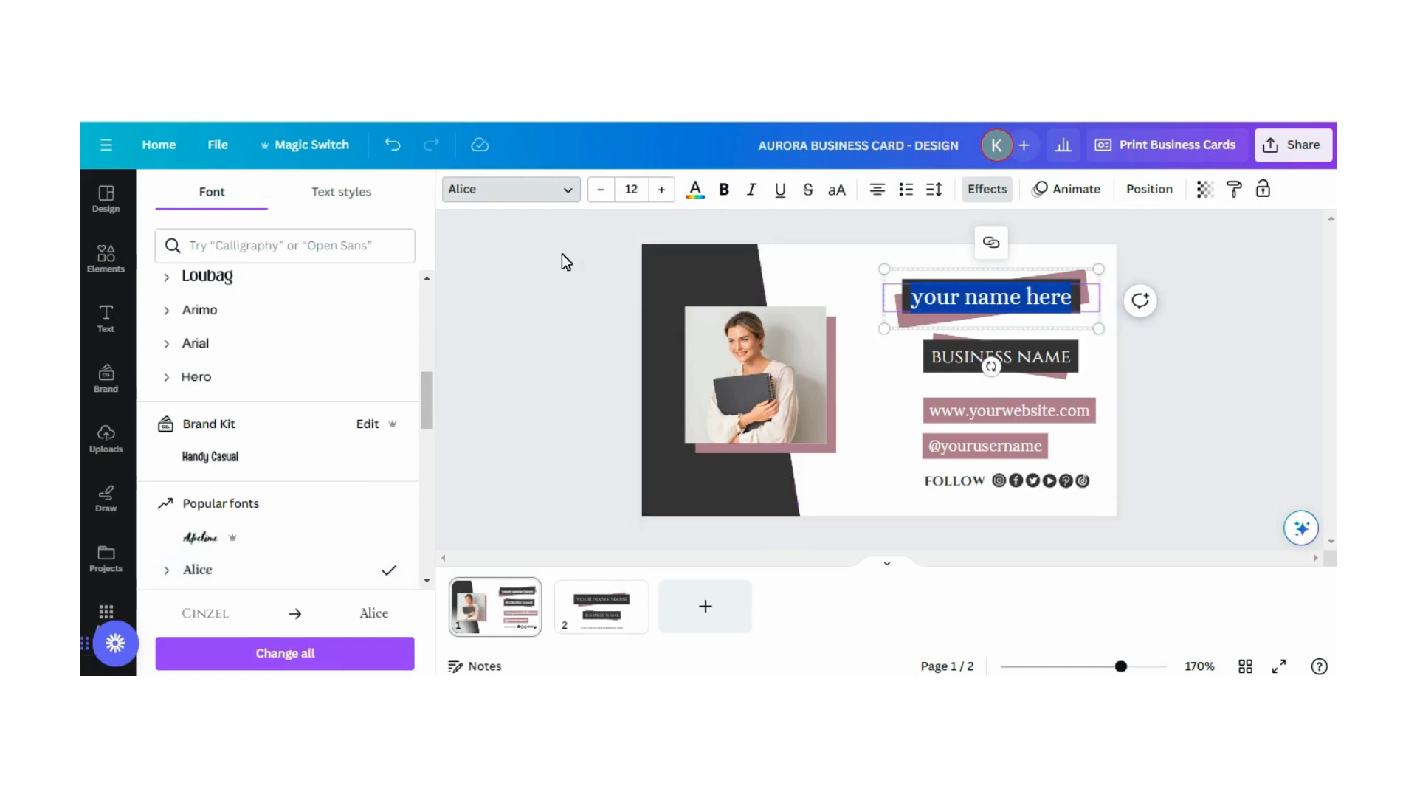
click(394, 146)
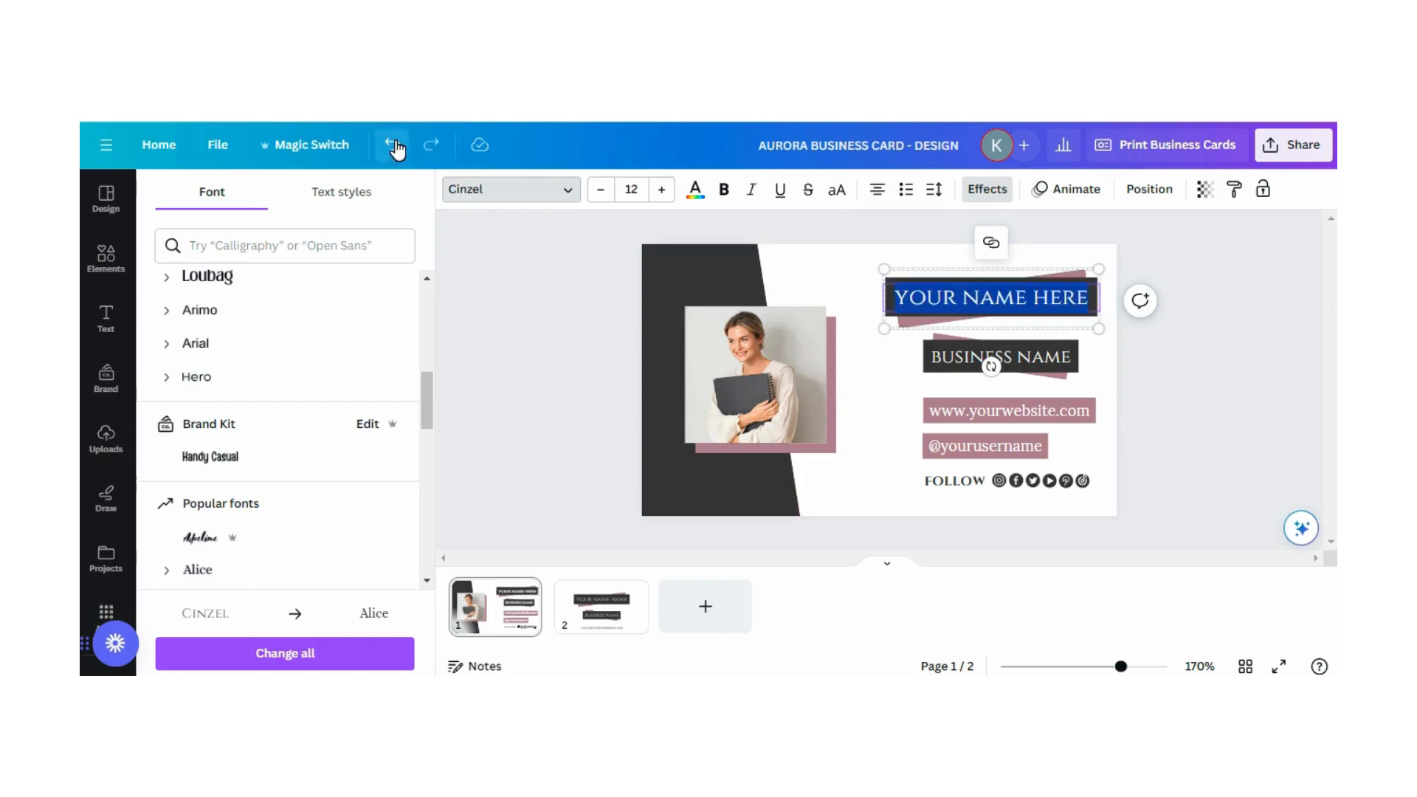
click(503, 311)
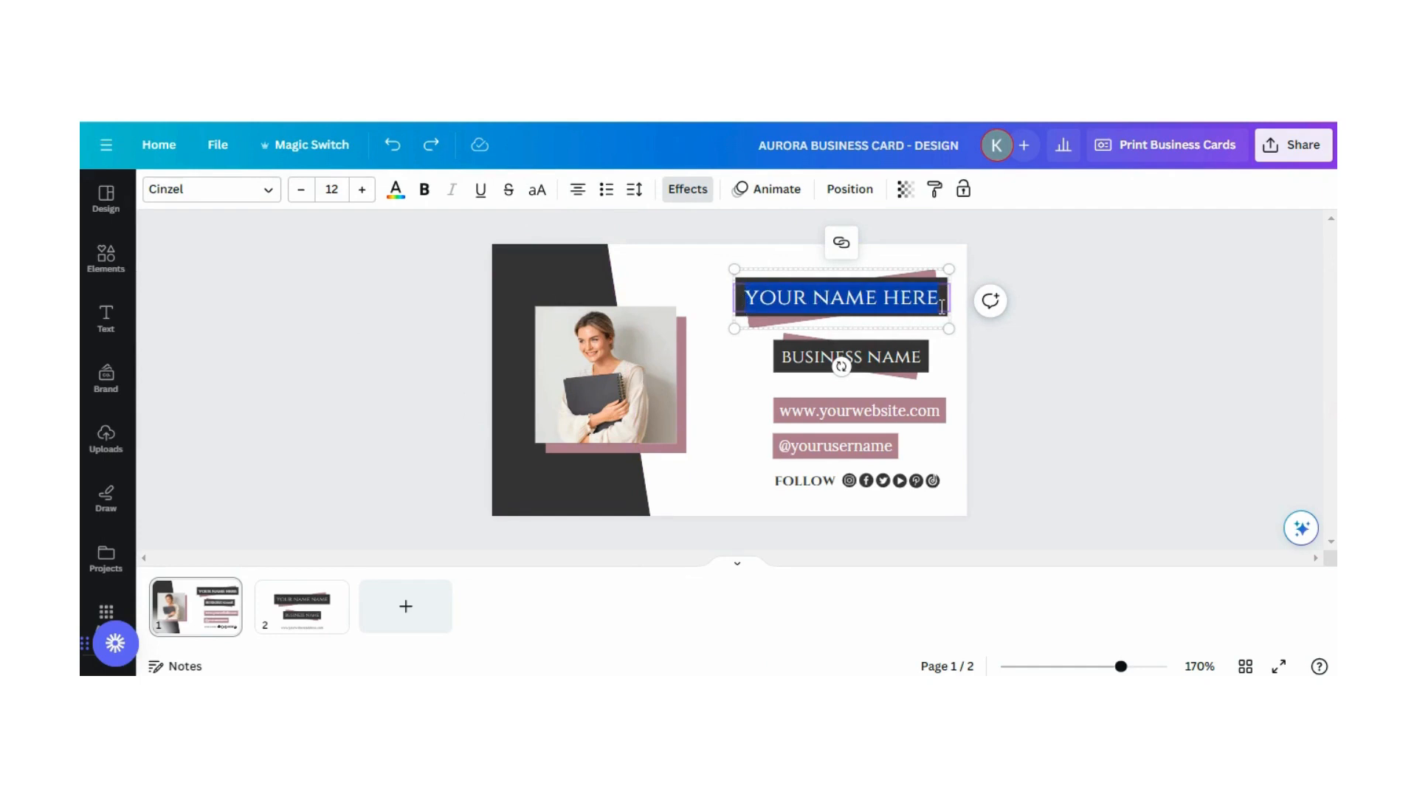
Try bright pink as the background effect color of the "YOUR NAME HERE" text, undo it and deselect the text.
click(689, 191)
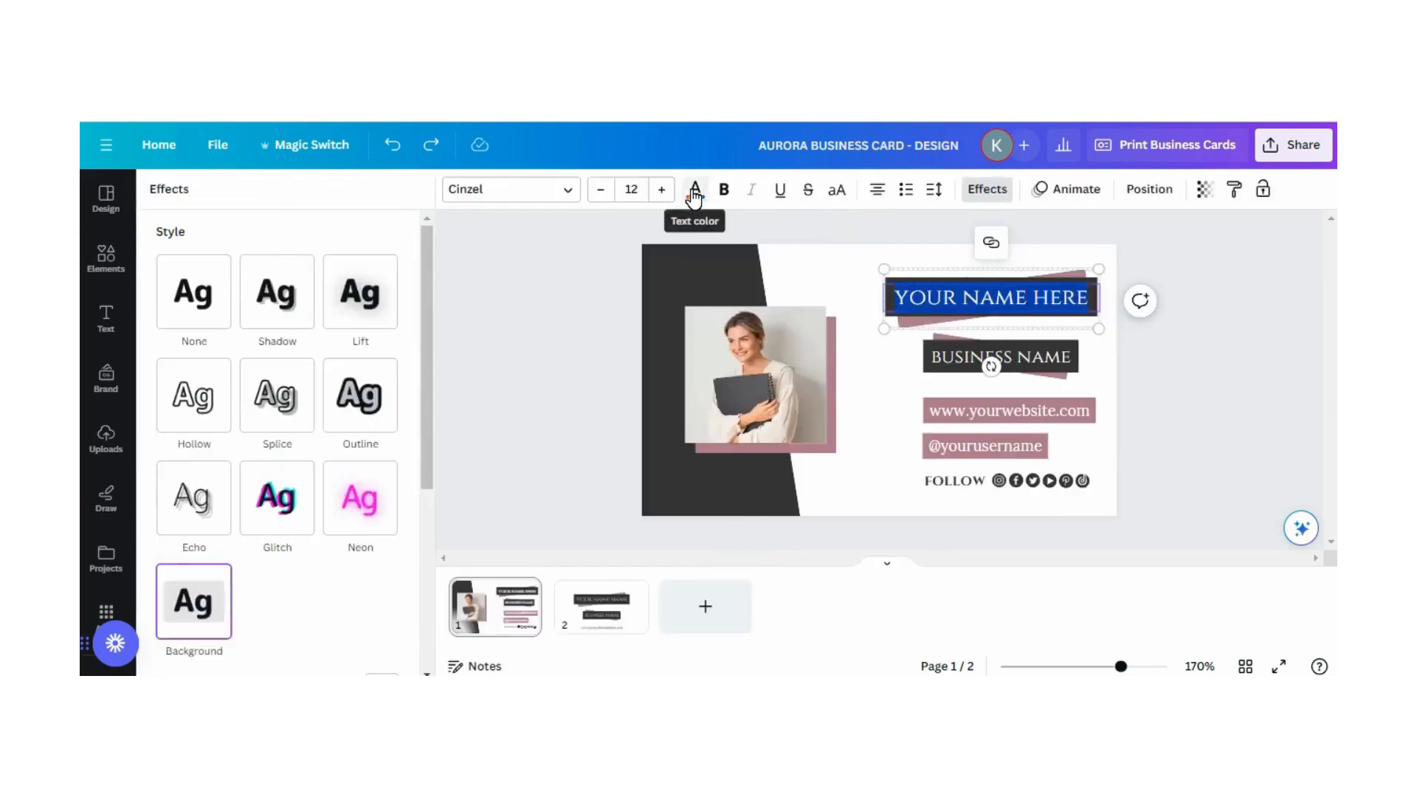
drag(425, 248, 428, 275)
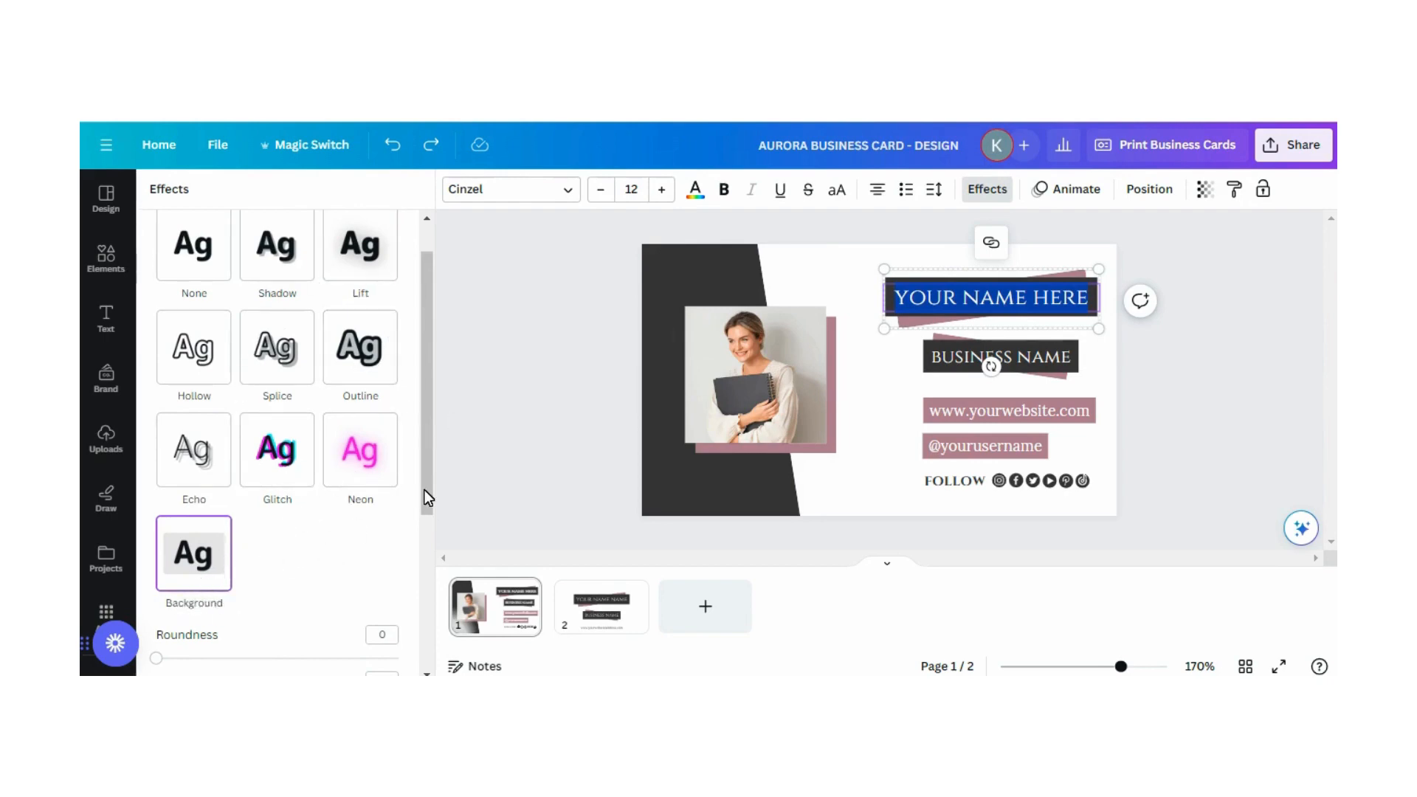
drag(428, 409, 444, 511)
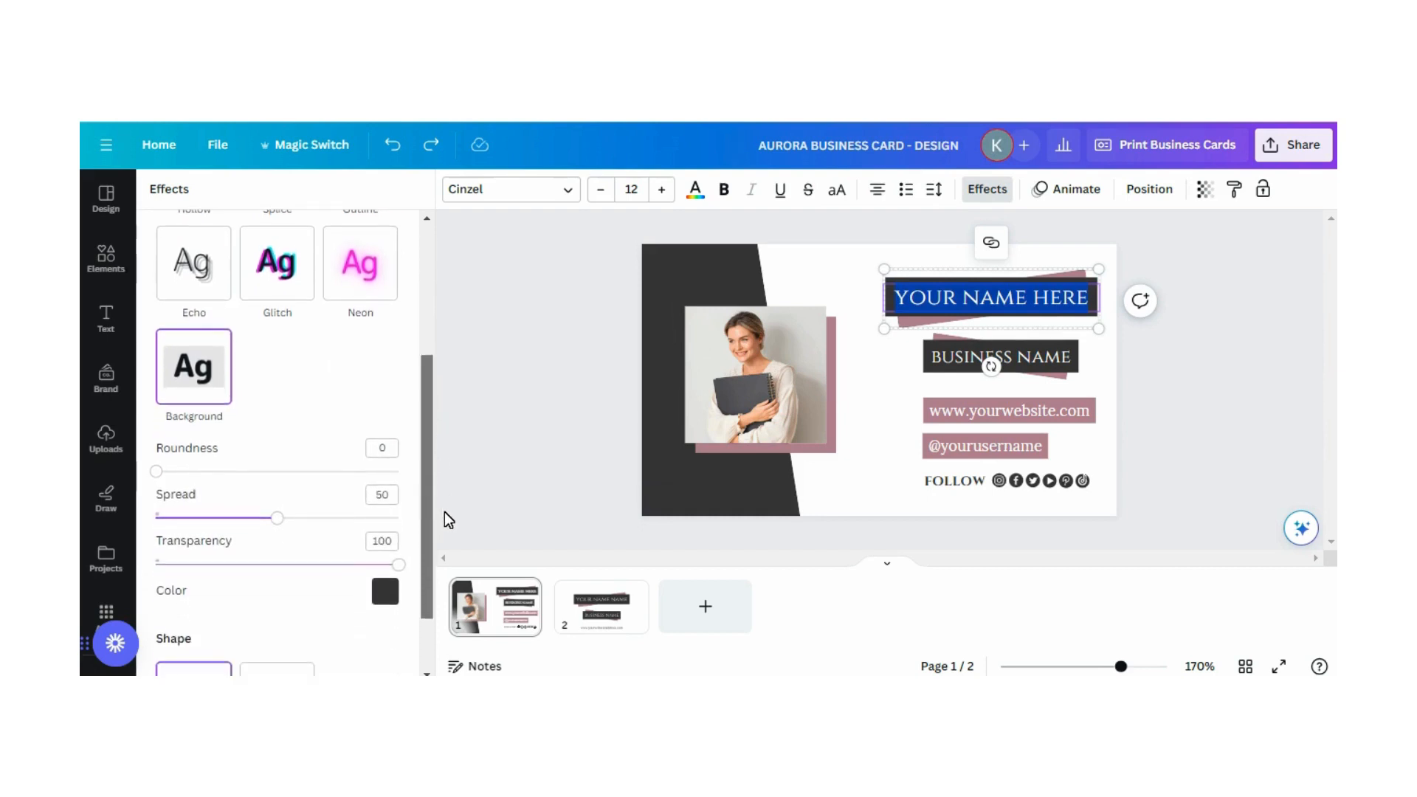
click(386, 592)
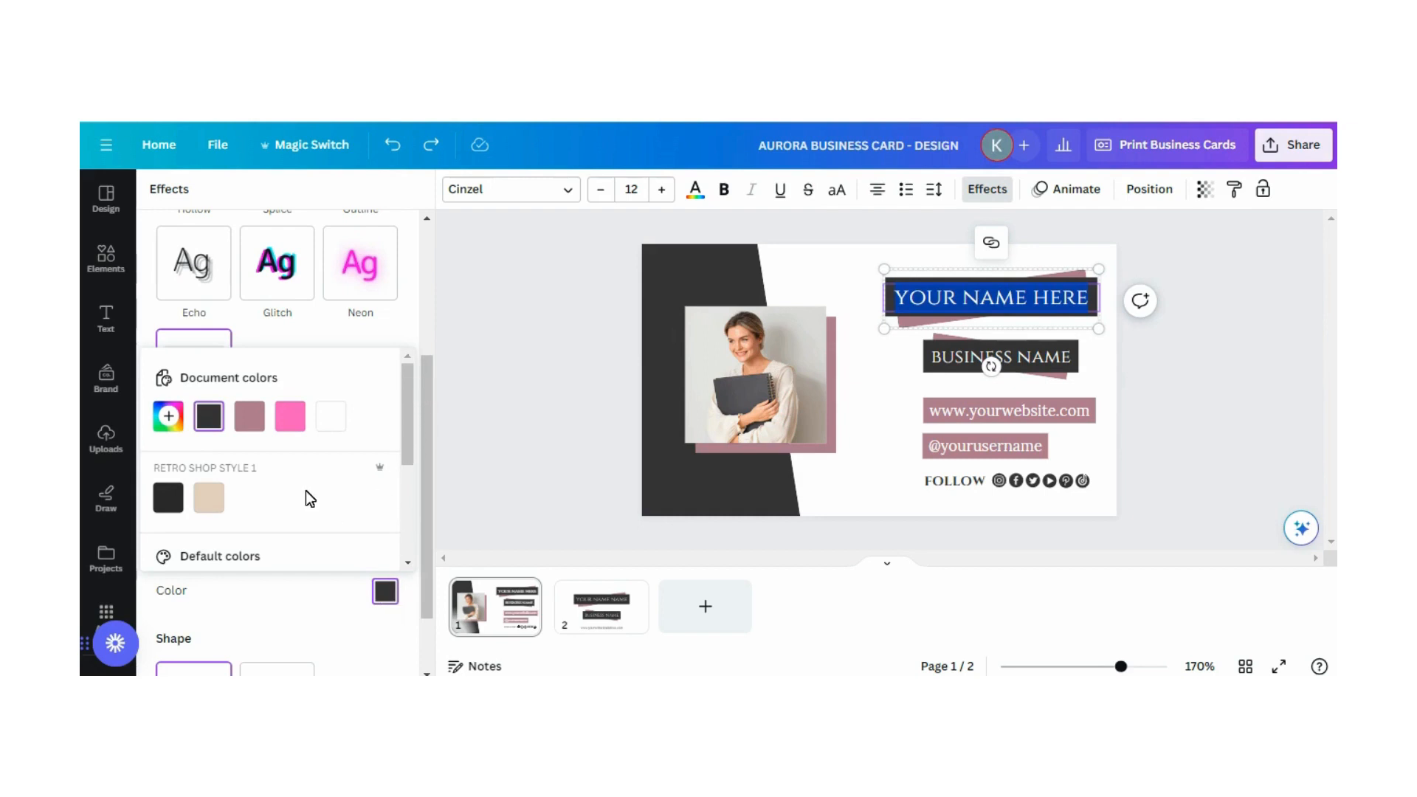
click(290, 417)
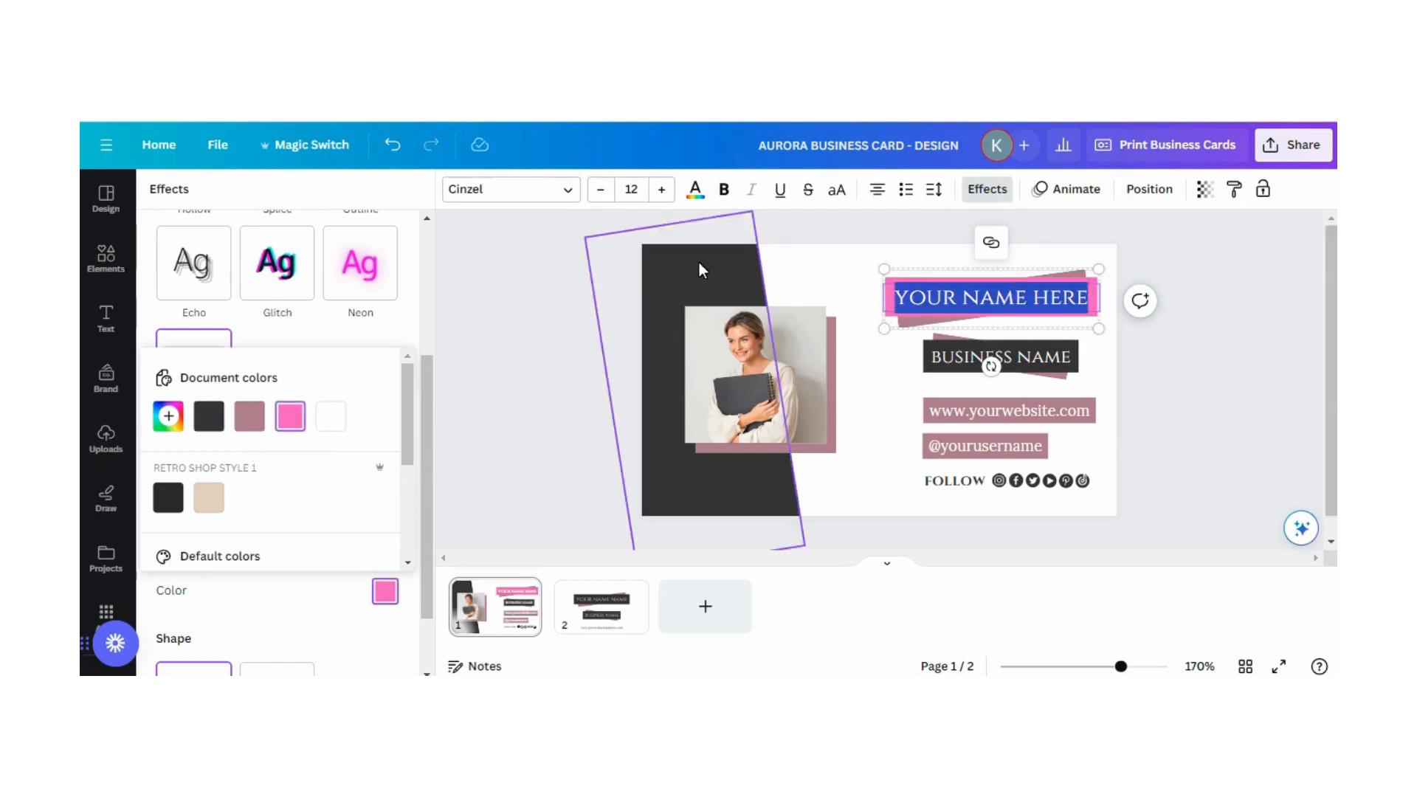
click(394, 146)
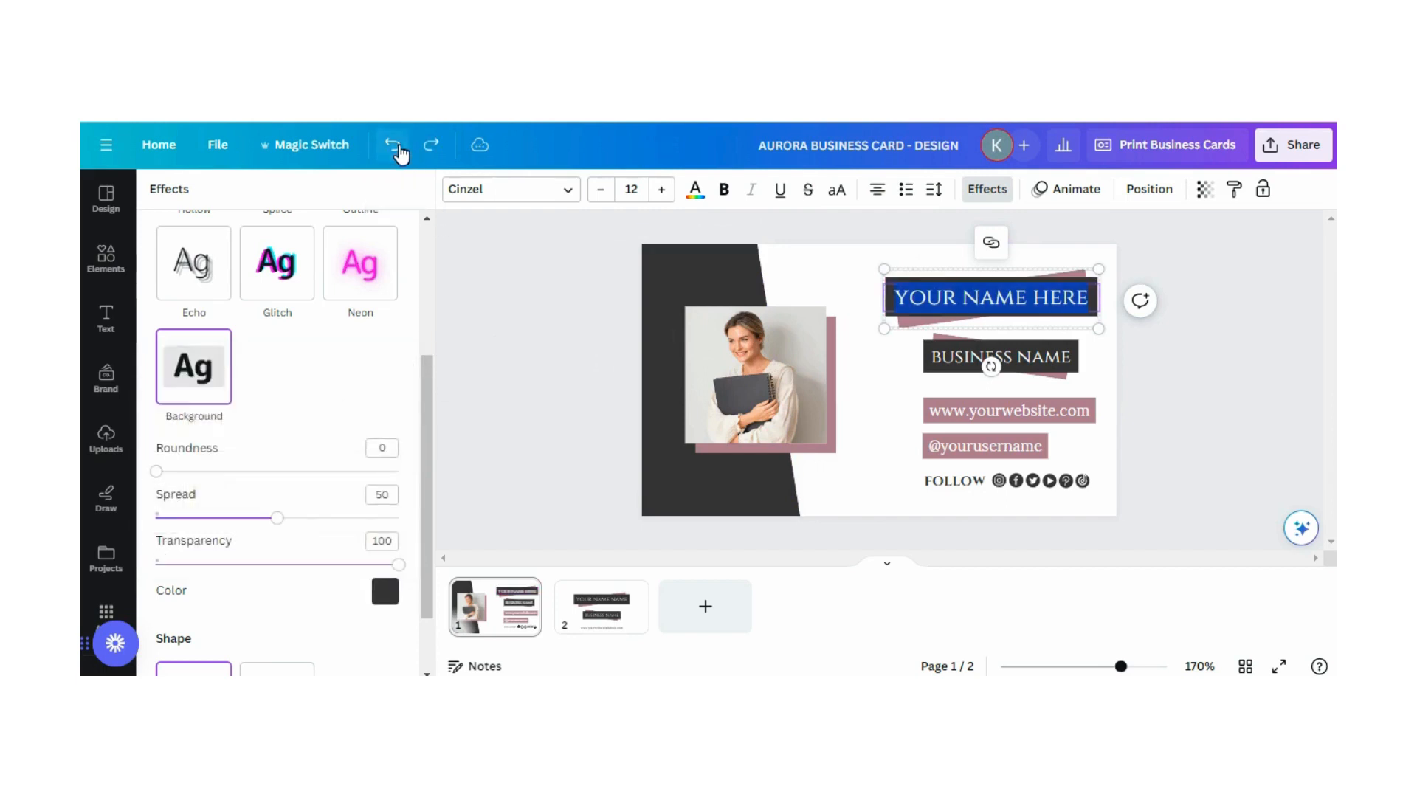
click(517, 388)
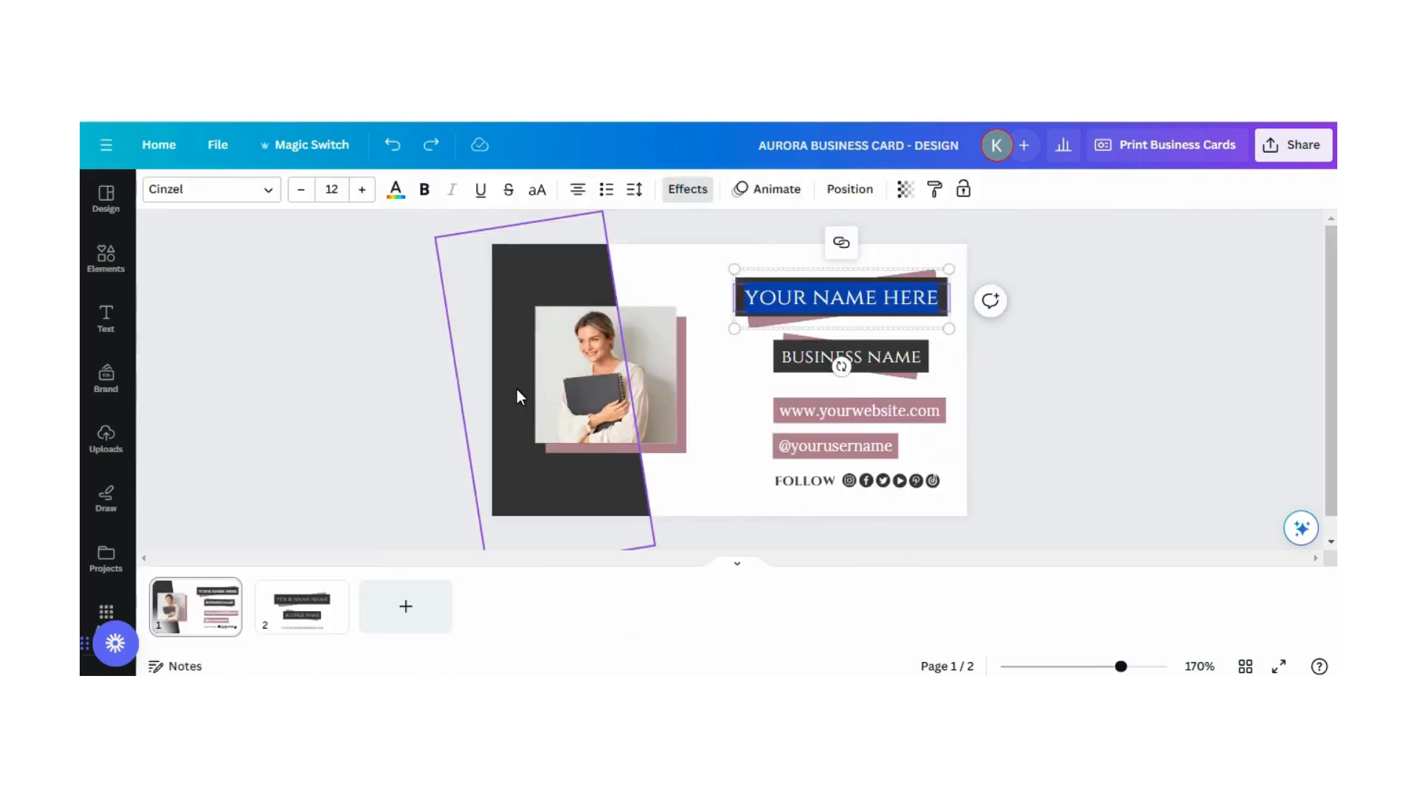
click(395, 402)
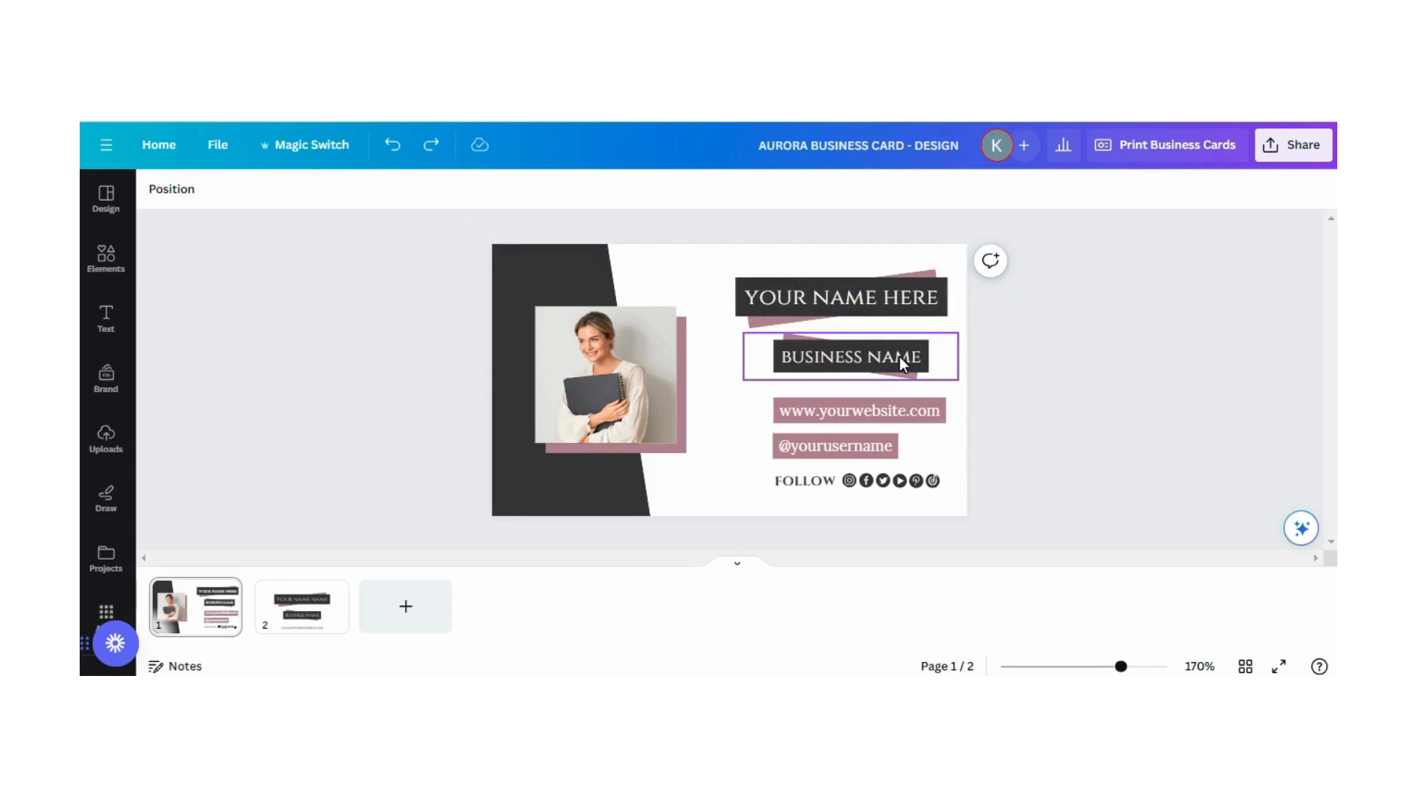
click(938, 410)
click(931, 412)
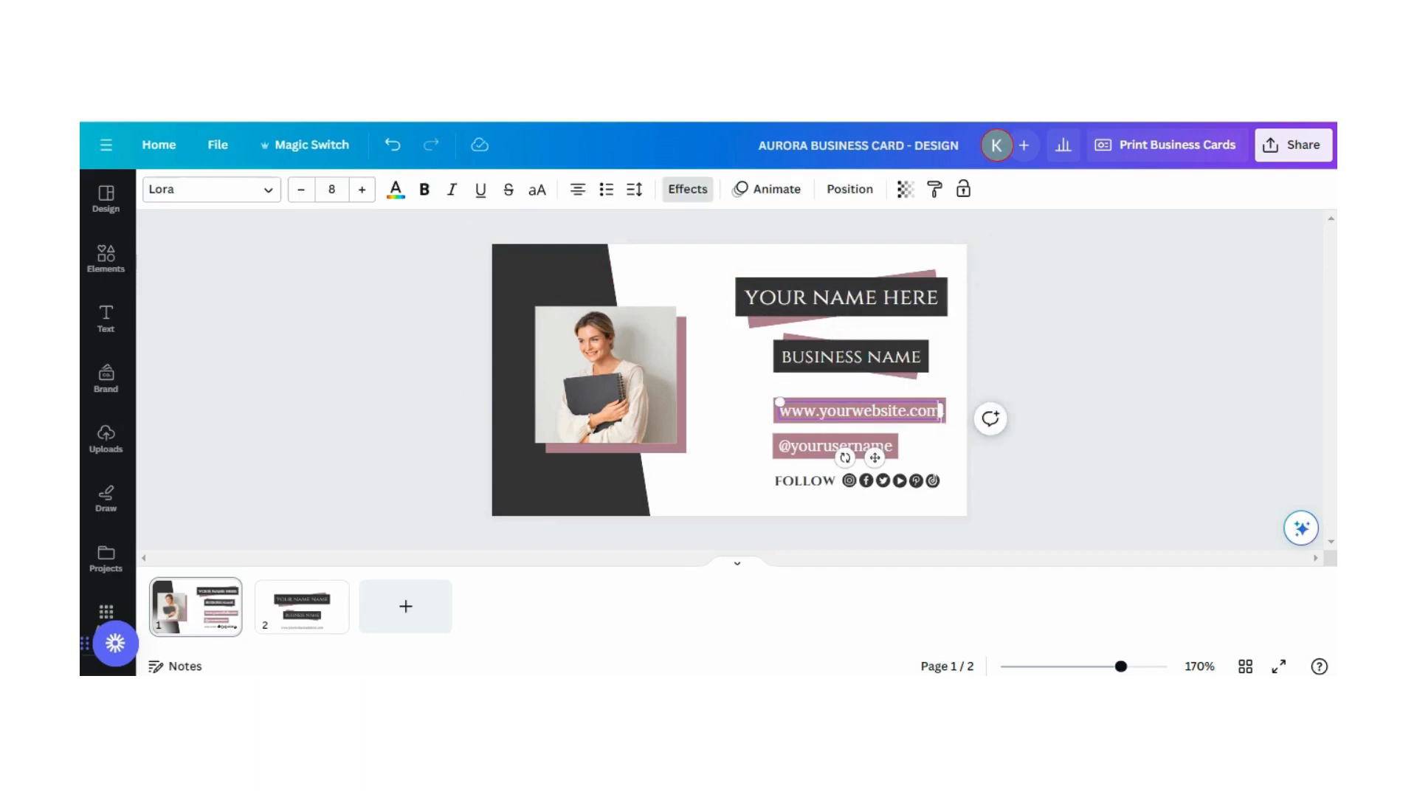
key(BackSpace)
key(BackSpace)
key(BackSpace)
key(BackSpace)
key(BackSpace)
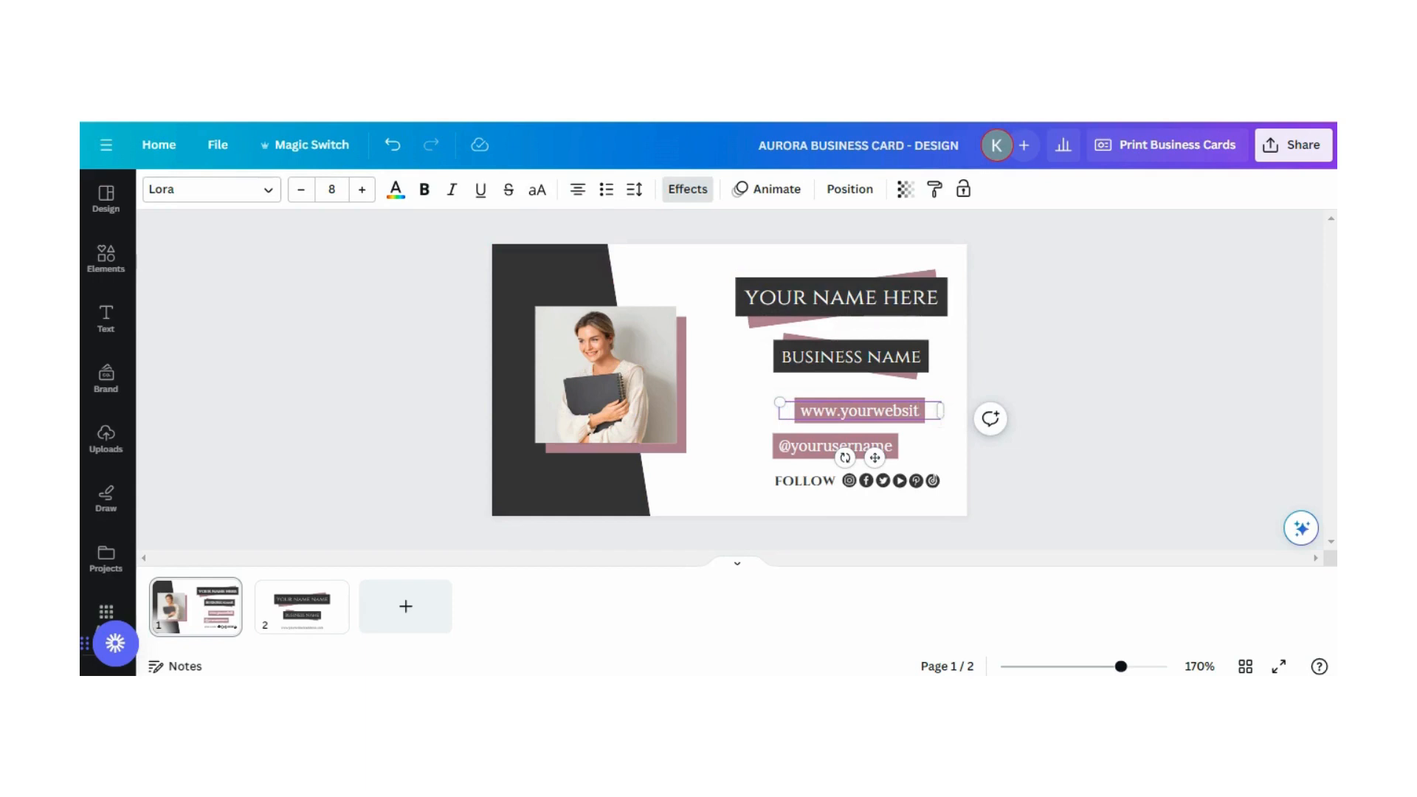
text(e.c)
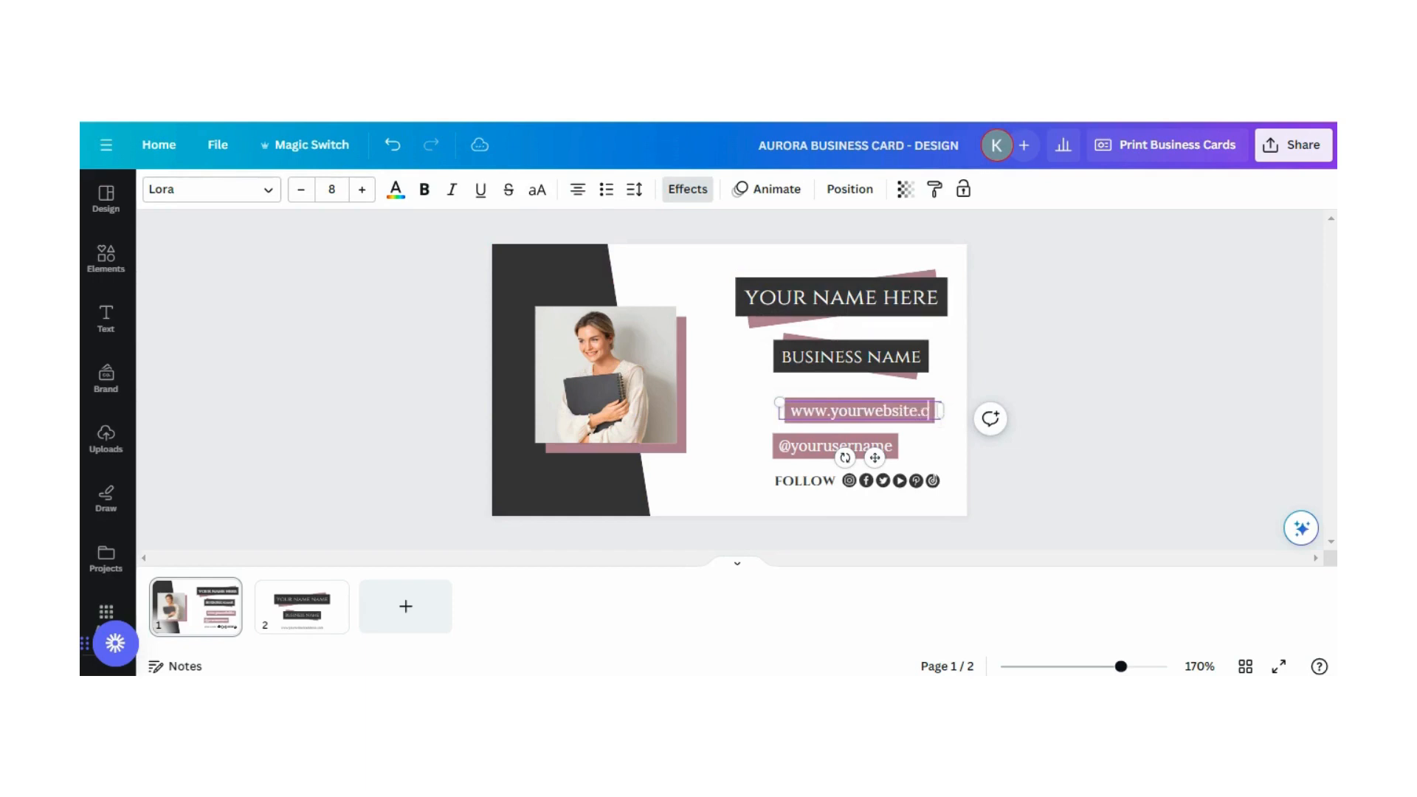
text(om)
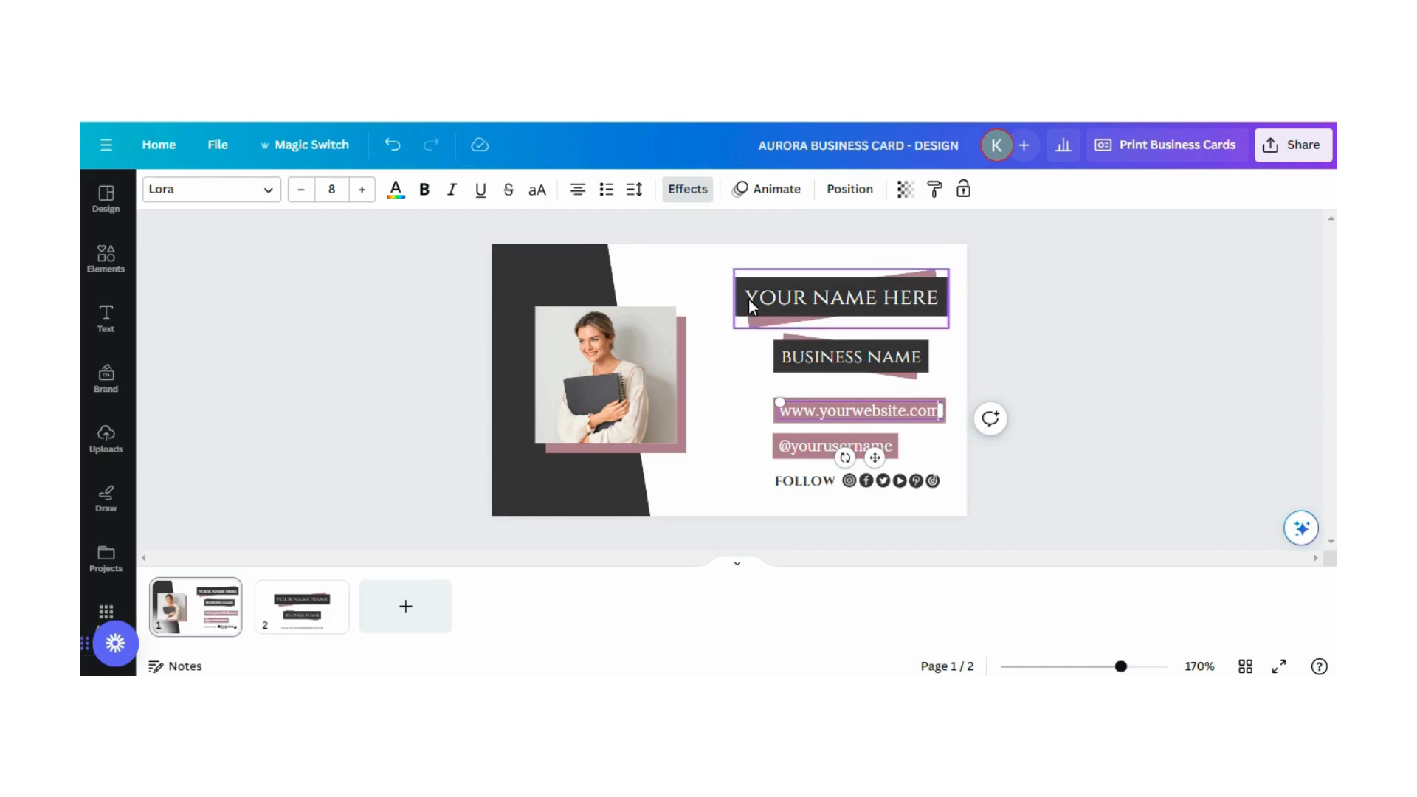
Try a background effect roundness of 65 on the website text and return the roundness to 0.
click(687, 190)
drag(425, 332, 444, 493)
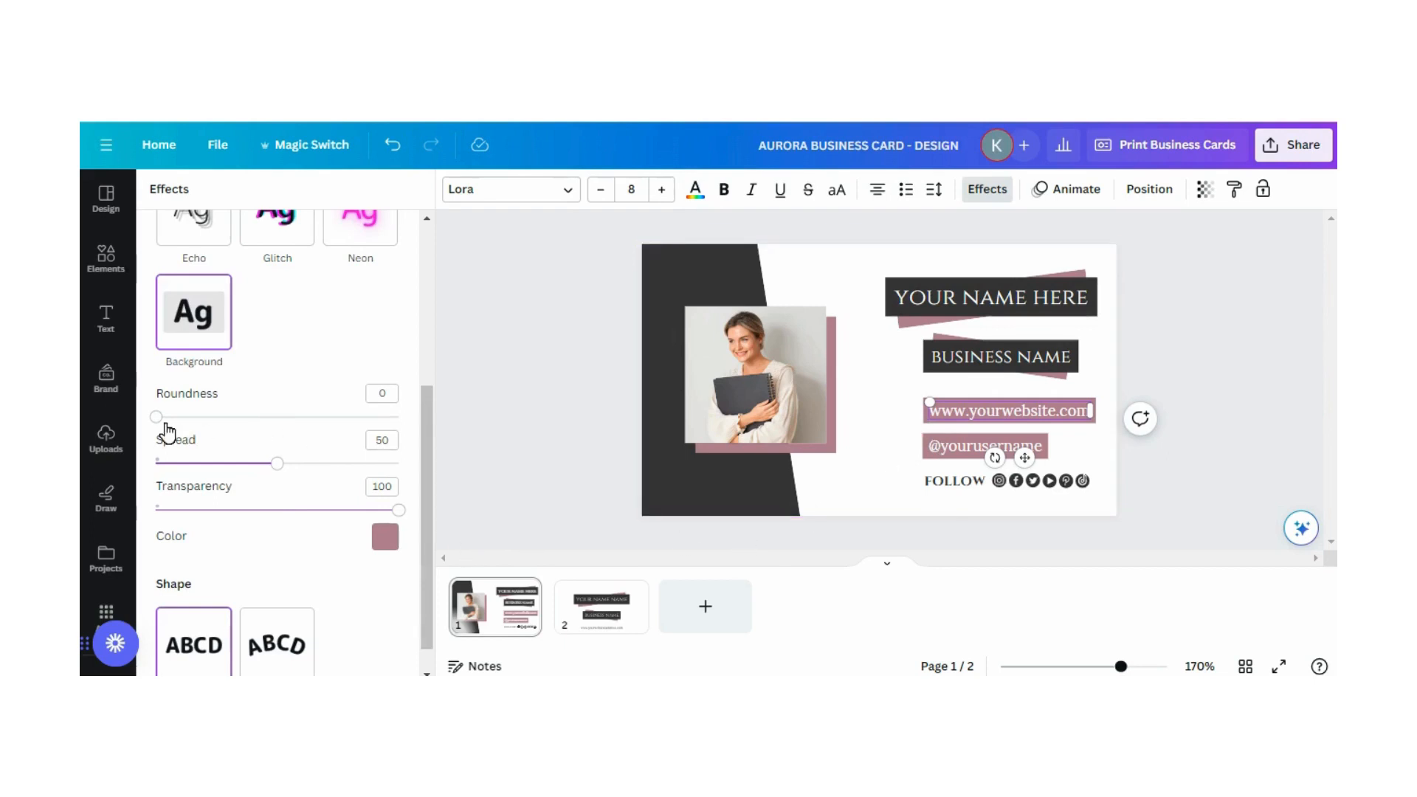
drag(156, 416, 314, 417)
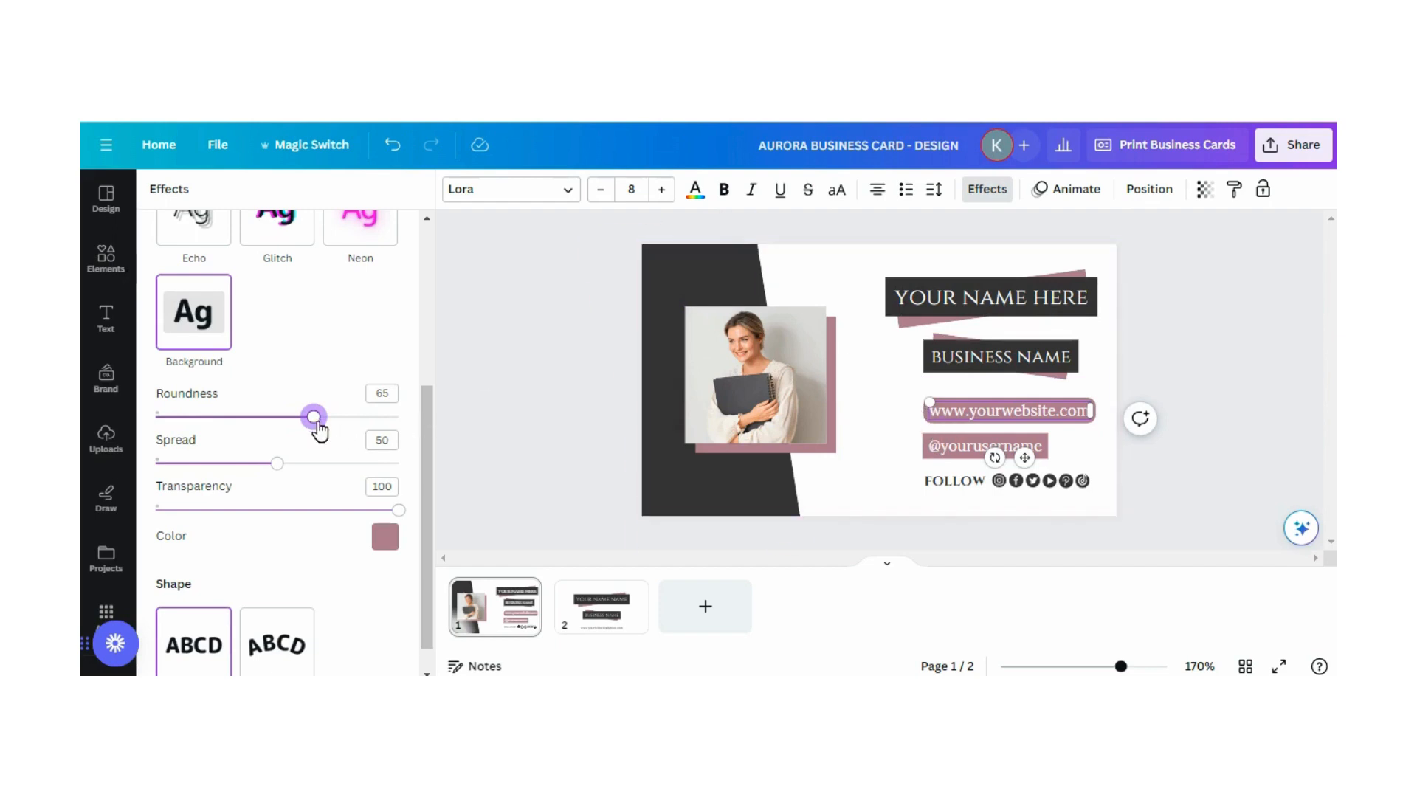
drag(317, 418, 157, 420)
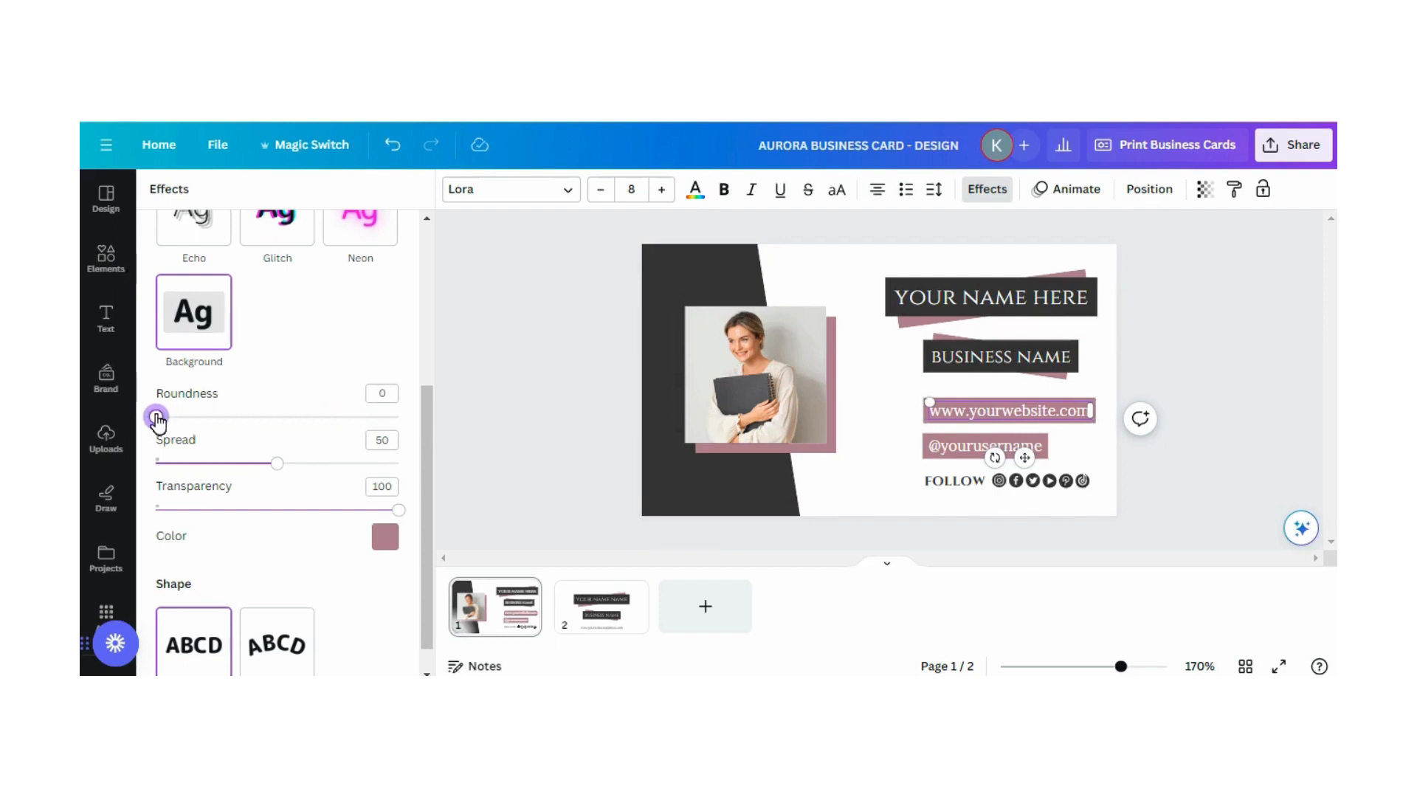
click(521, 364)
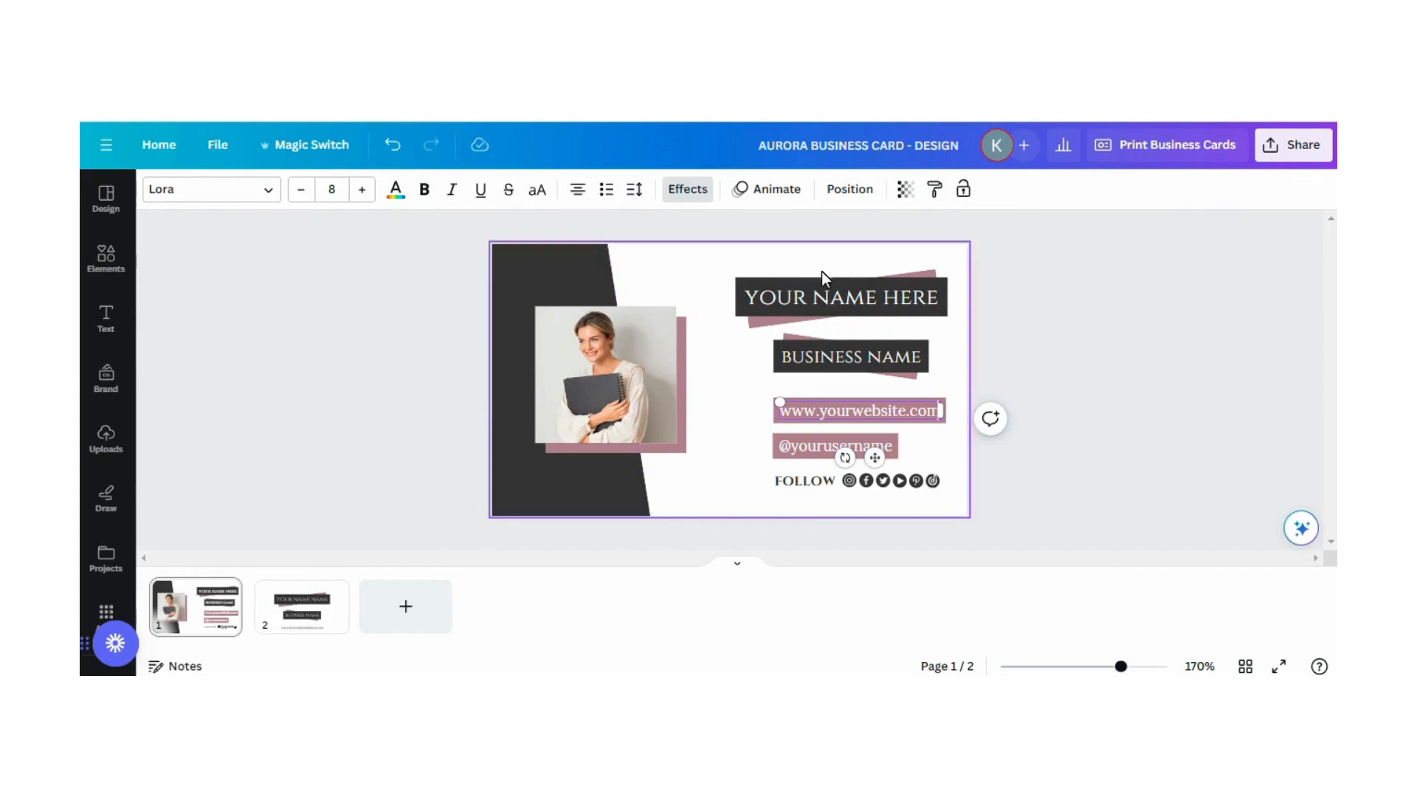
Try pink #ff66c4 on the tilted accent shape behind "YOUR NAME HERE" and undo the color change.
click(754, 325)
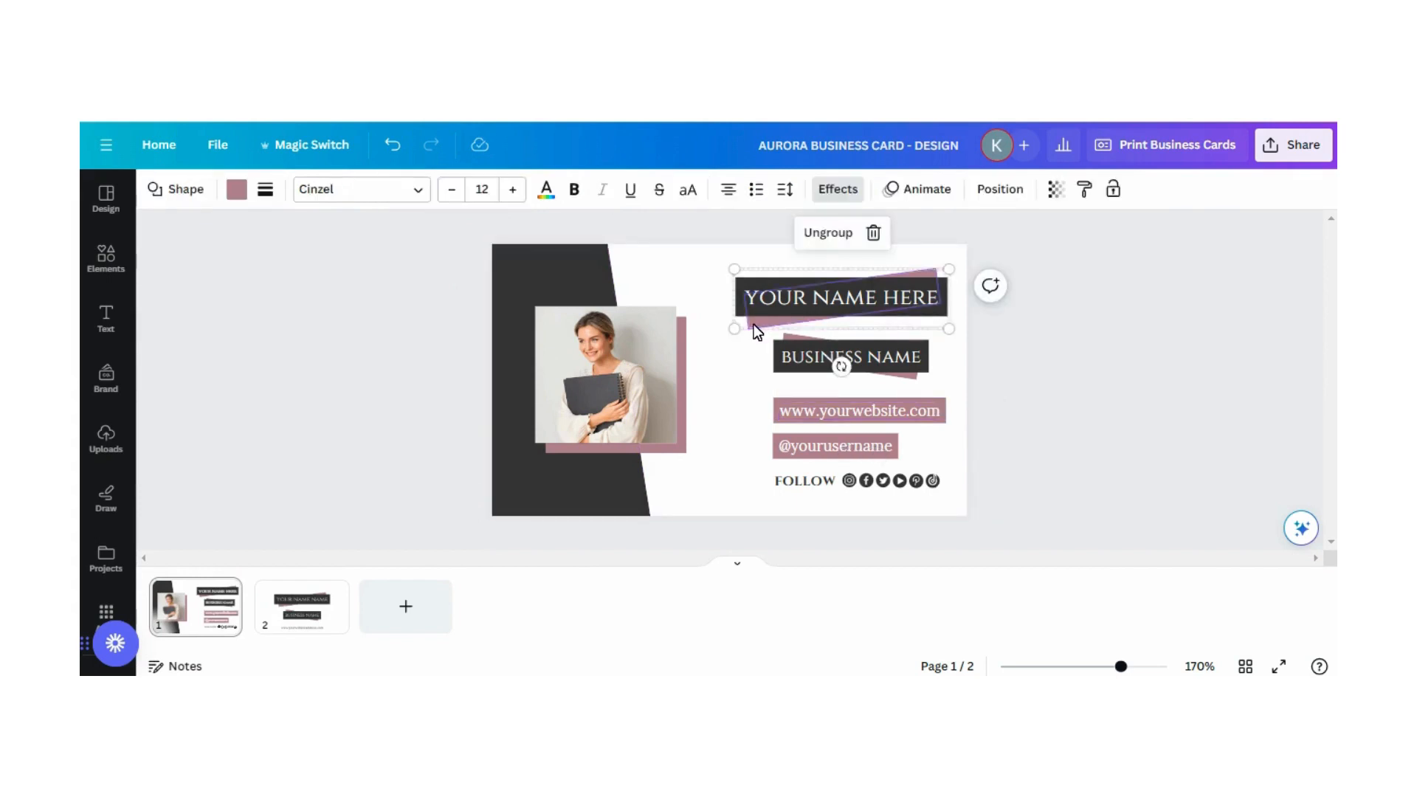
click(242, 192)
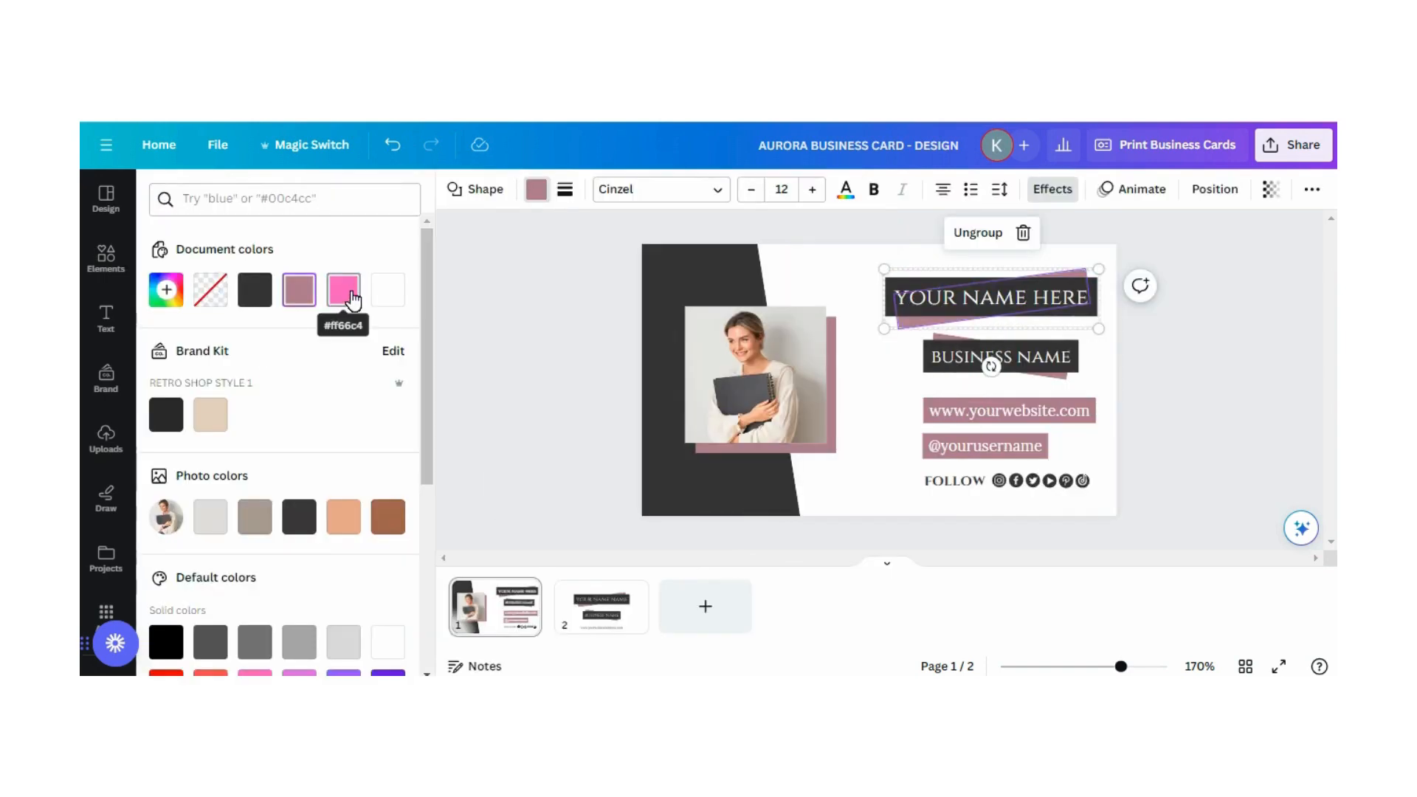
click(344, 292)
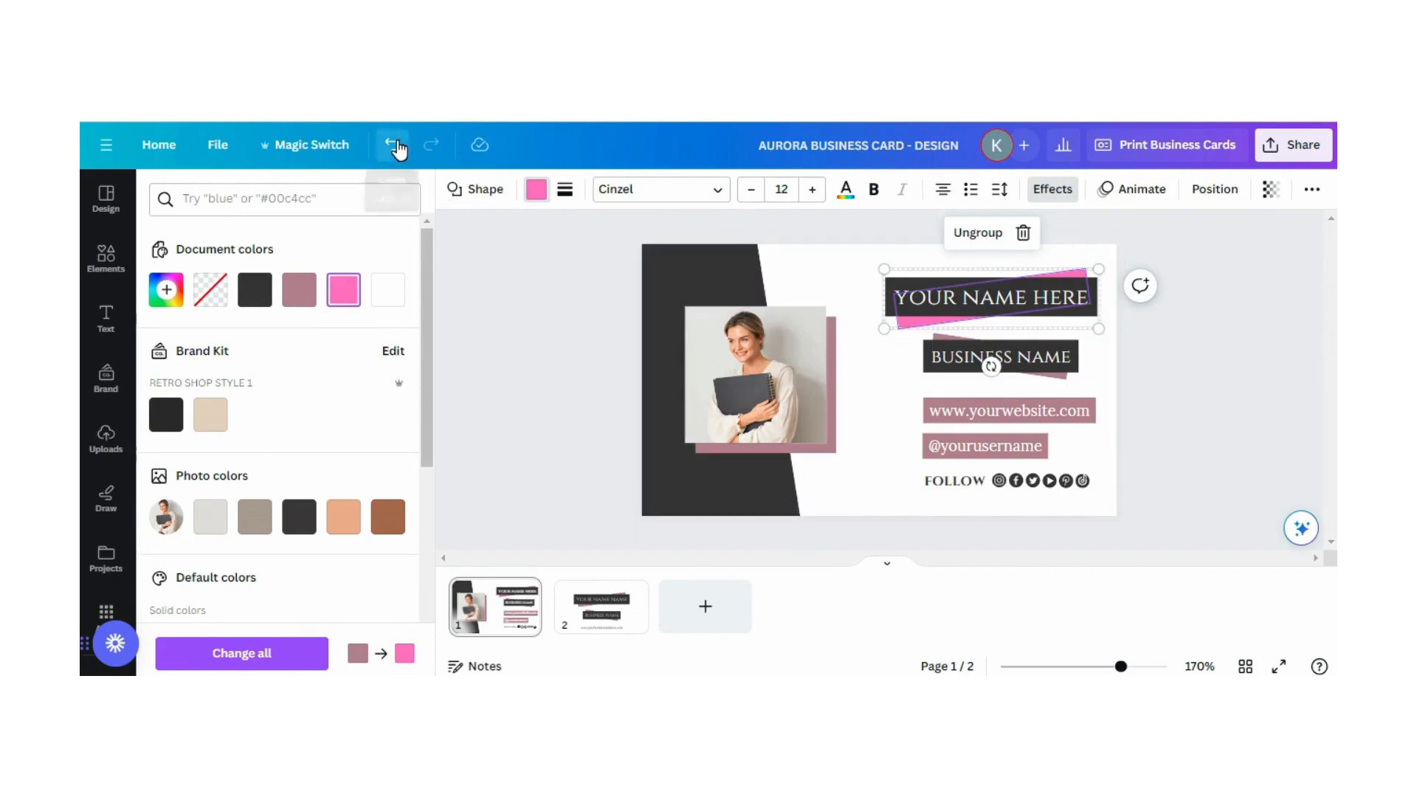
click(396, 148)
click(539, 351)
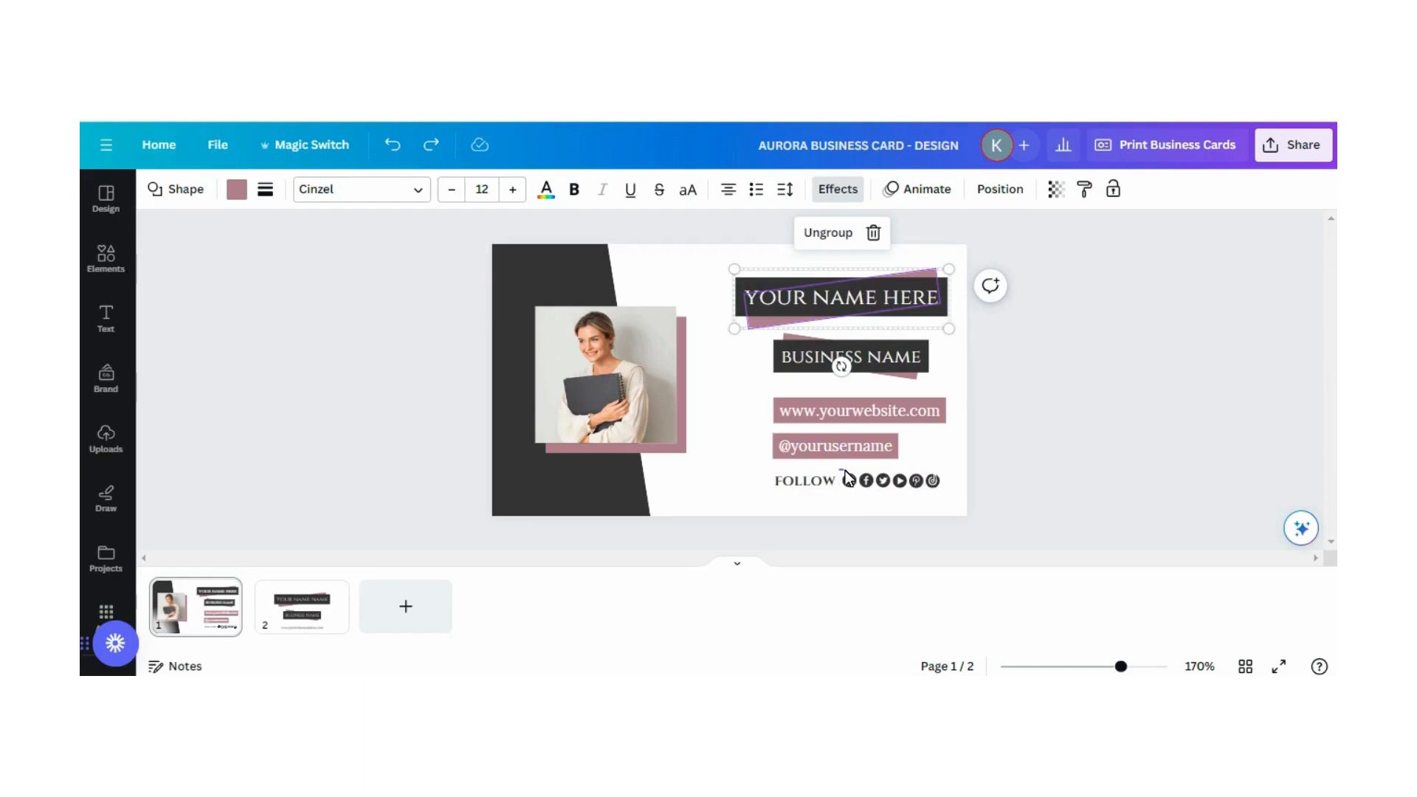
Group the row of social media icons beside "FOLLOW" and deselect the group.
click(941, 489)
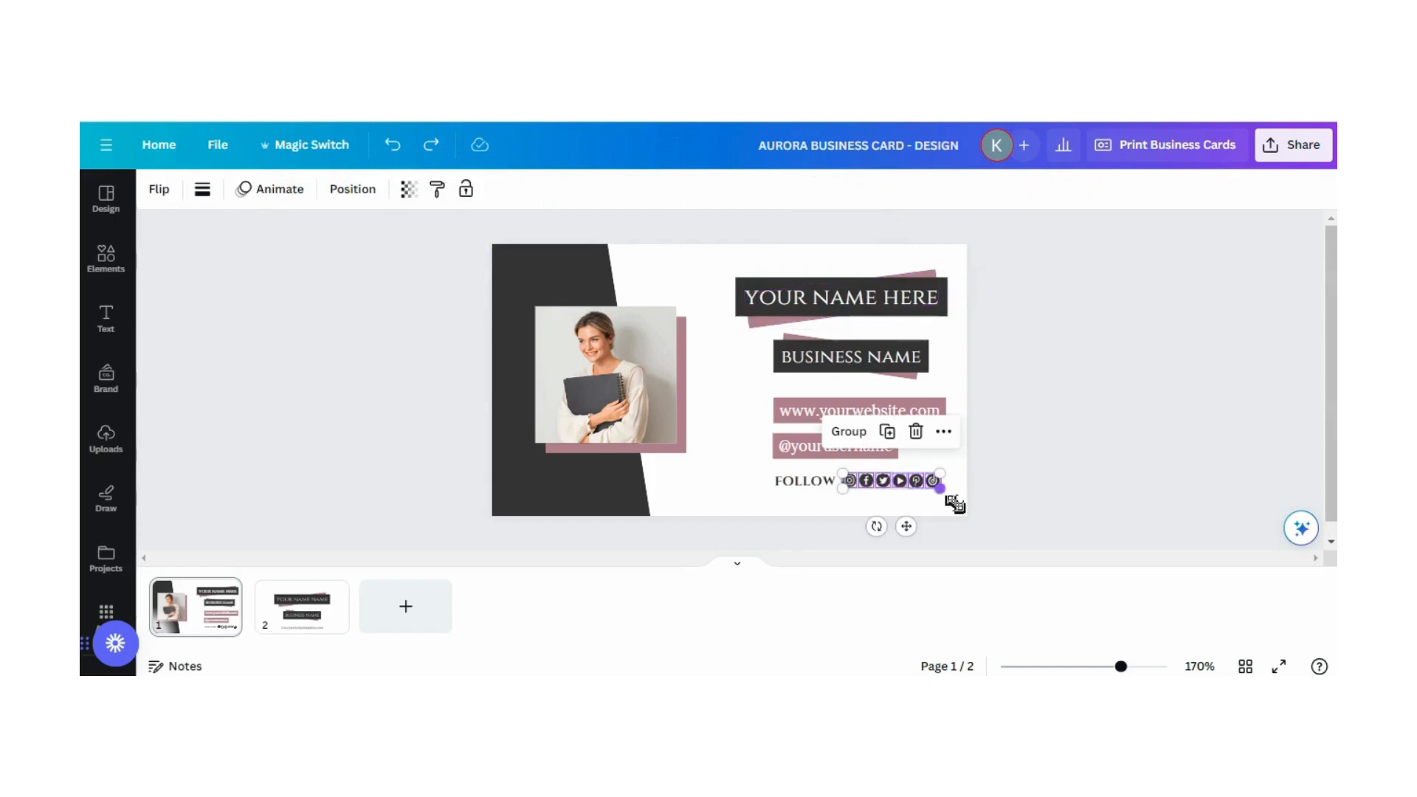
click(849, 432)
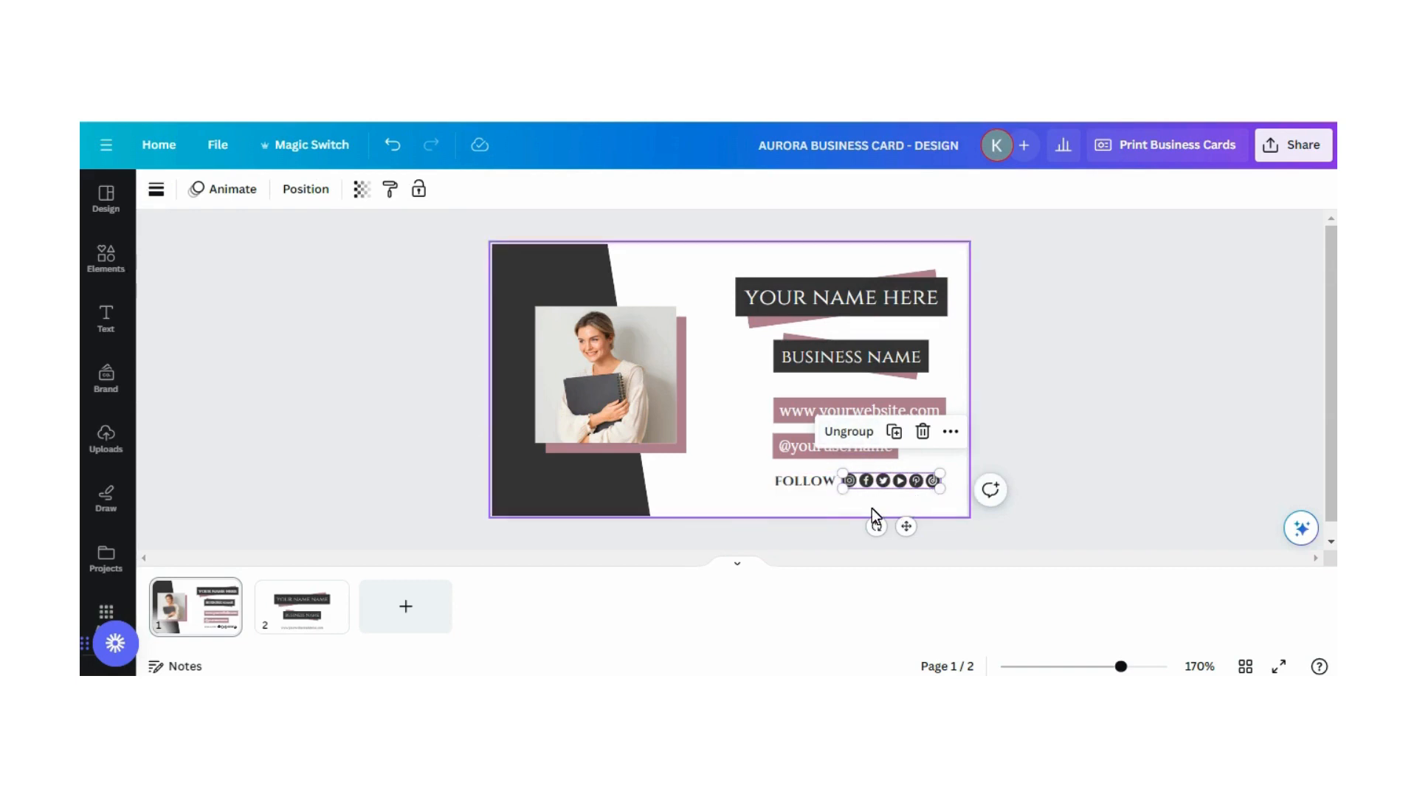
click(800, 507)
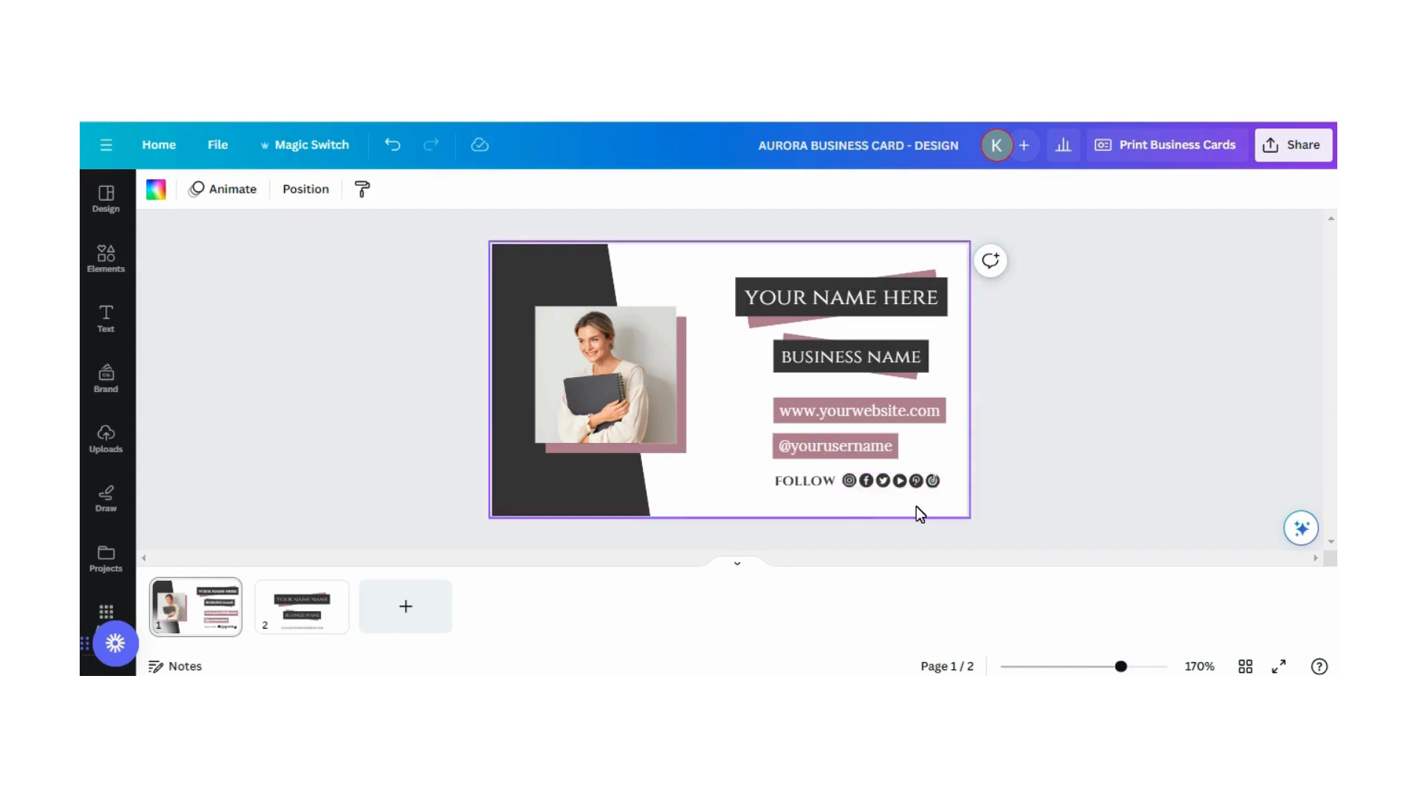
Try moving the grouped social media icons to the empty area below the photo and undo the move.
click(892, 480)
drag(893, 480, 701, 493)
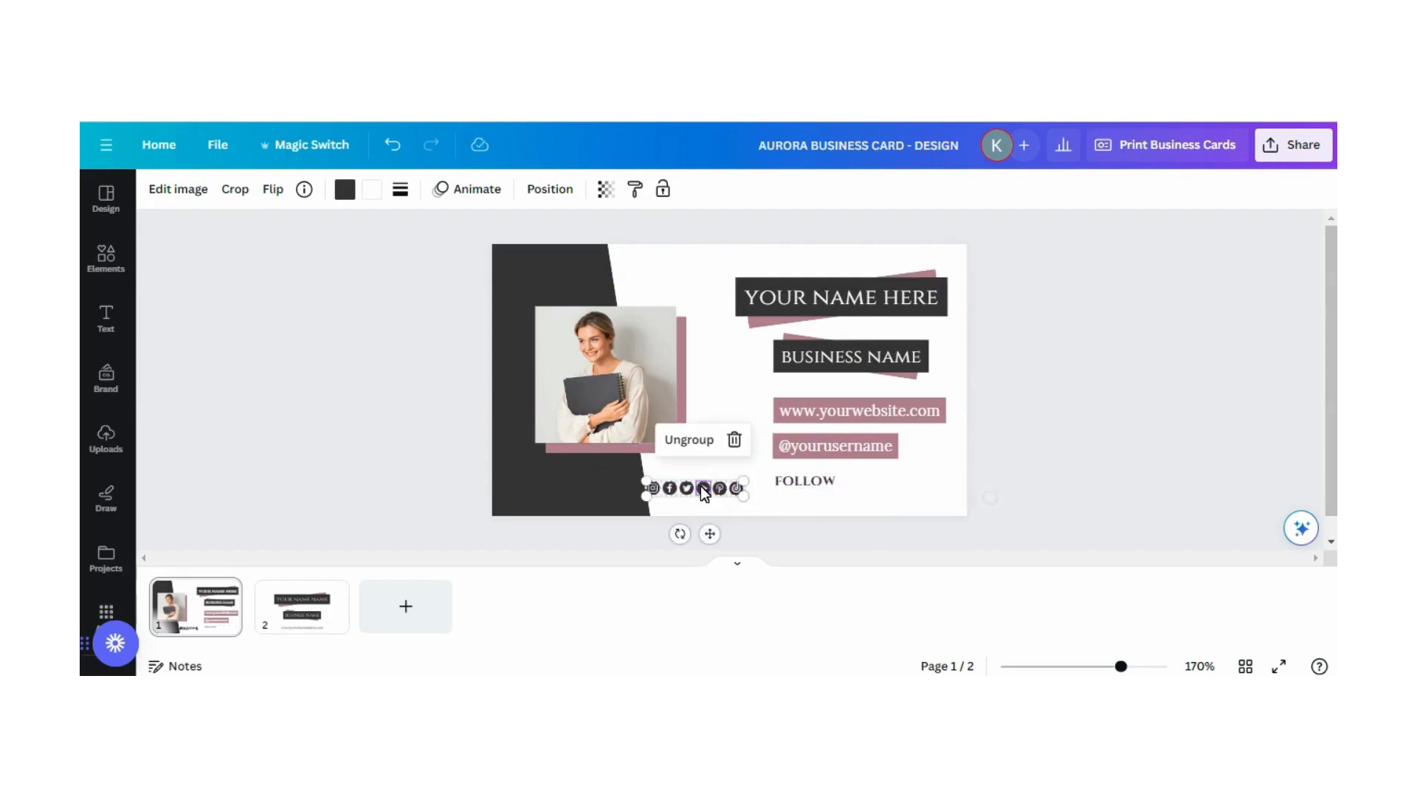
click(393, 145)
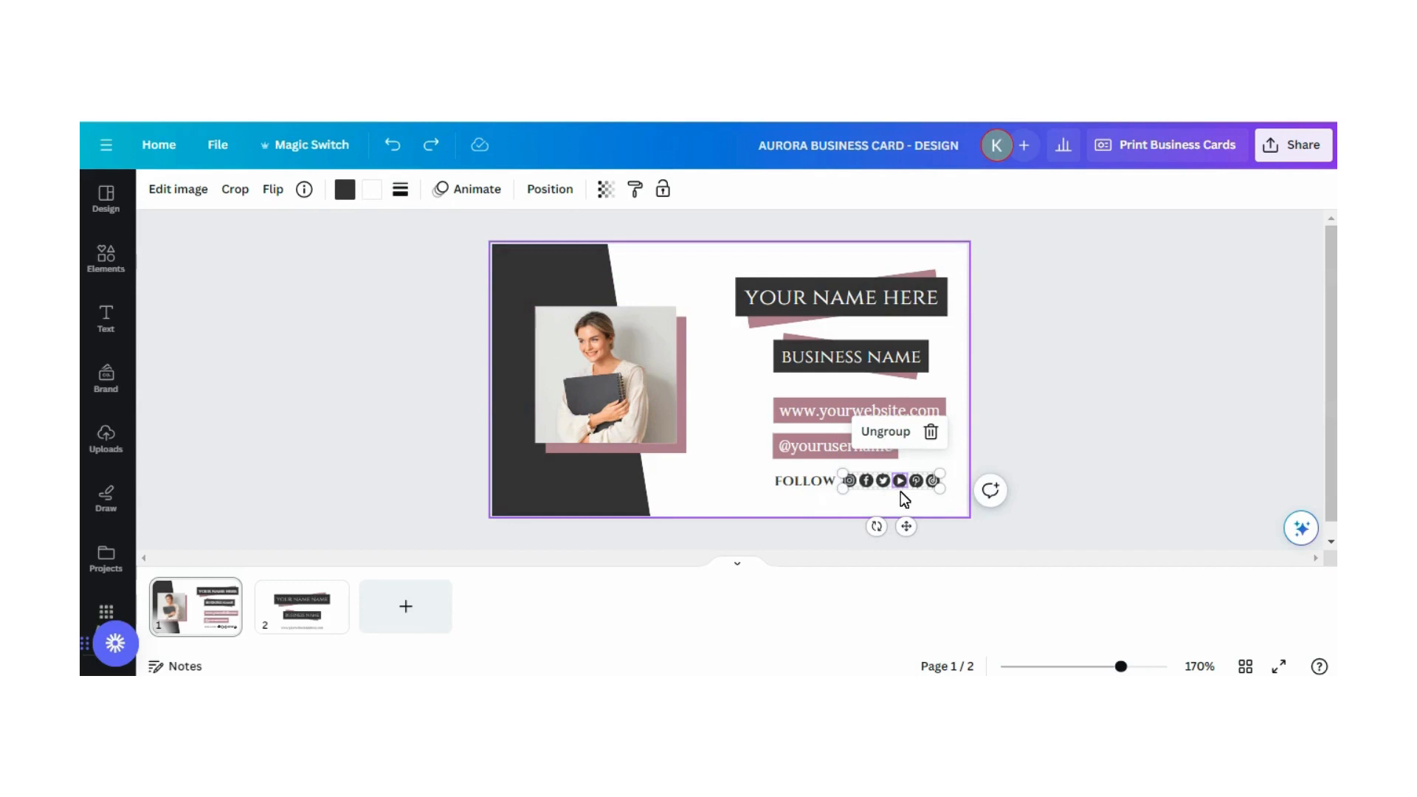
Ungroup the social media icons, try moving the Instagram icon alone below the row and undo that move.
click(886, 434)
click(723, 493)
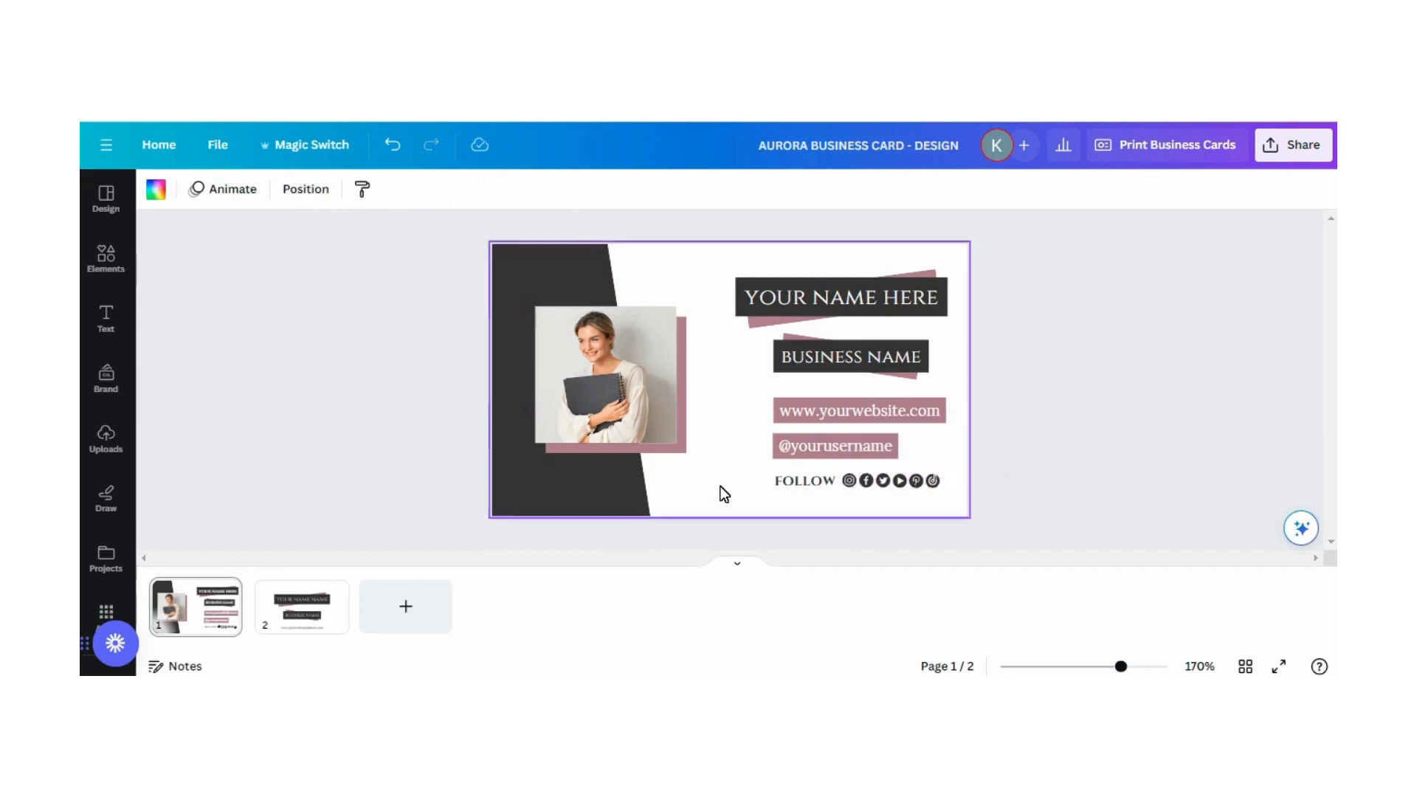
click(849, 481)
drag(849, 481, 861, 507)
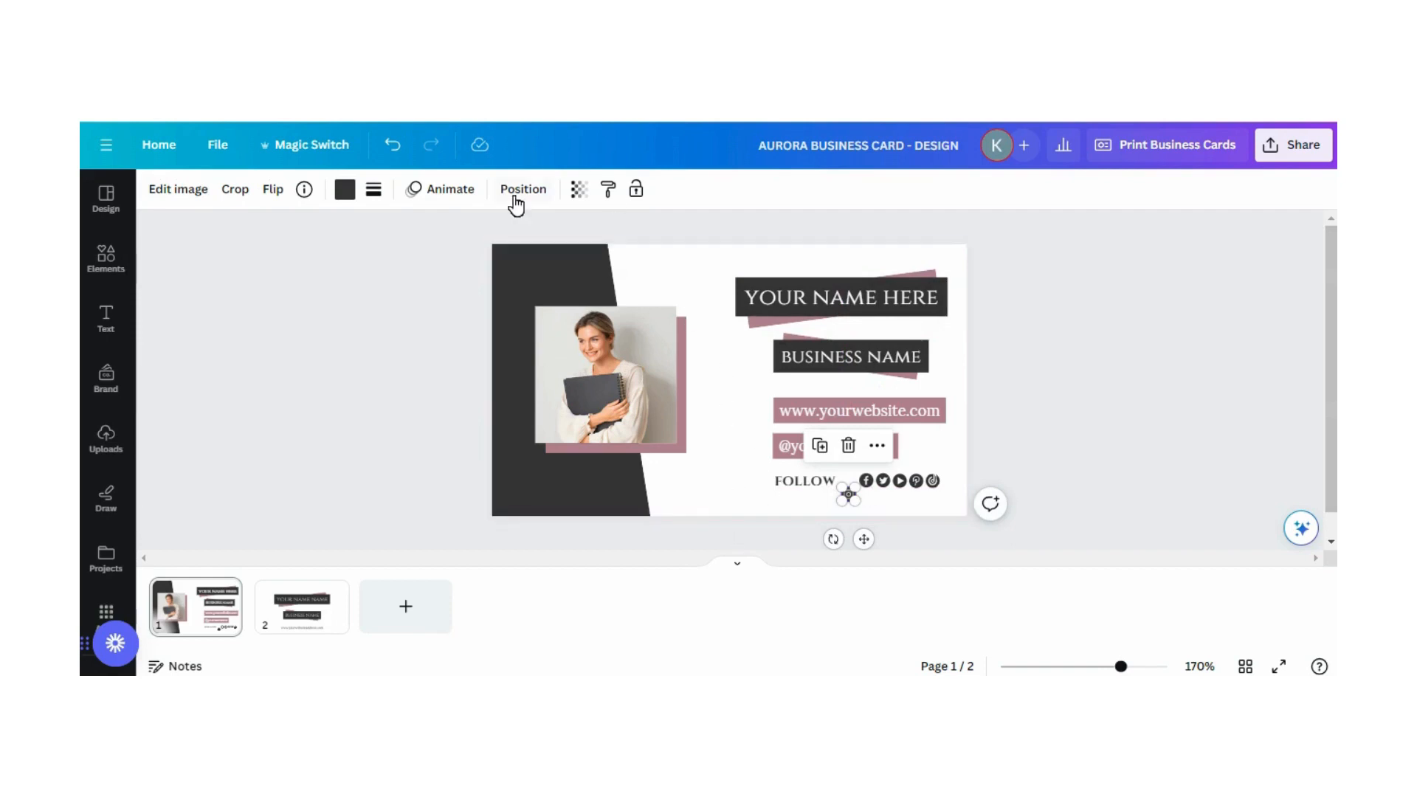
click(396, 150)
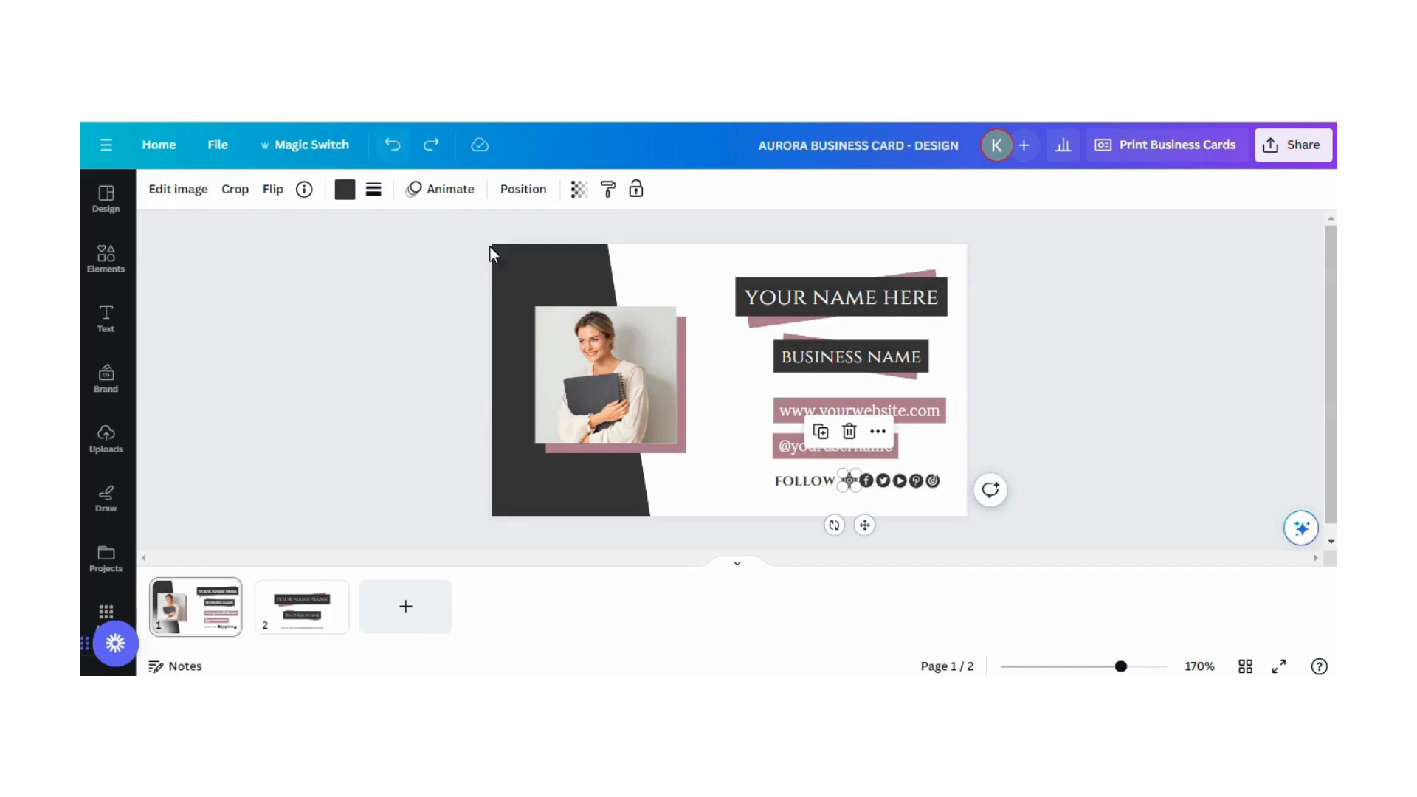
click(725, 459)
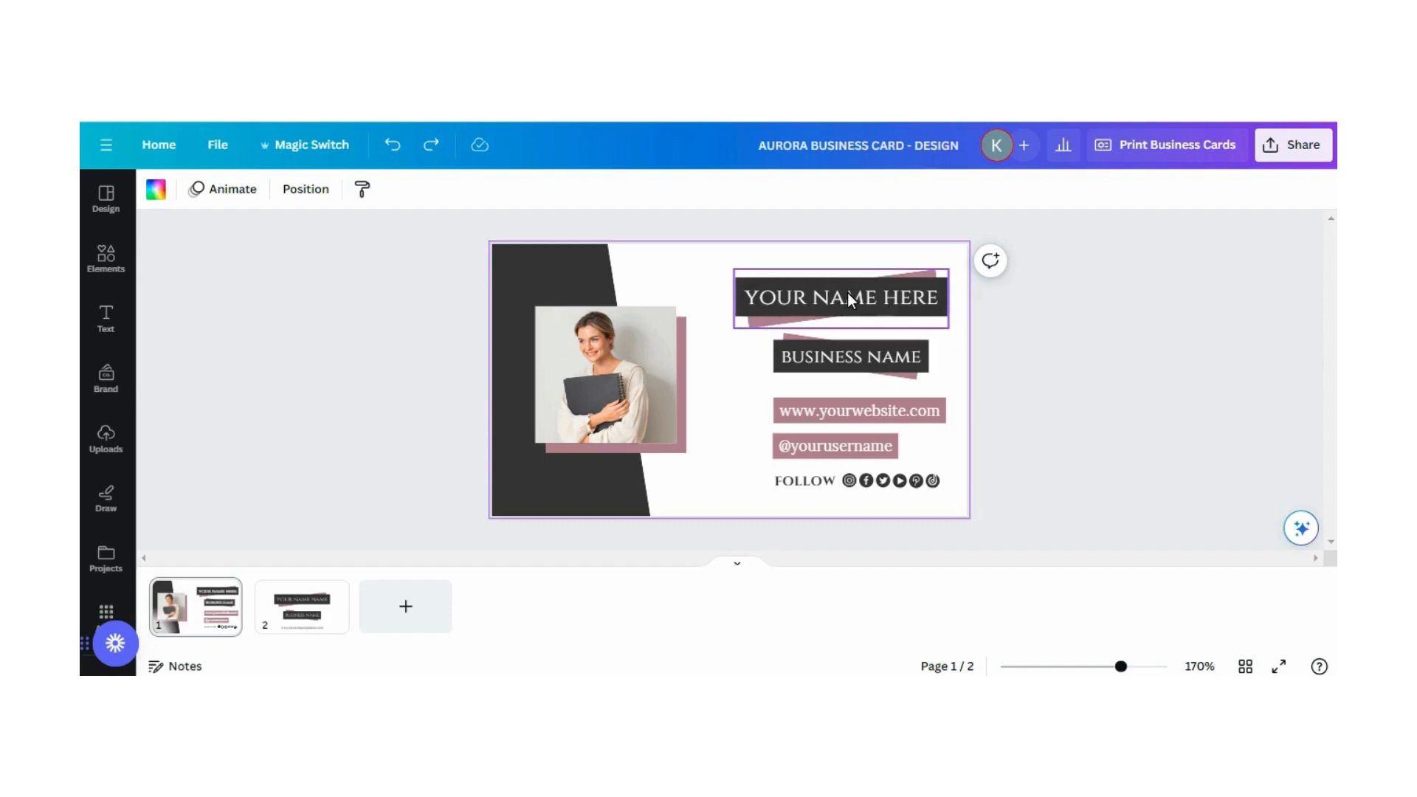
Try moving the "YOUR NAME HERE" group slightly left and up on the card and undo the move.
mouse_move(848, 292)
mouse_down()
mouse_move(774, 294)
mouse_move(832, 279)
mouse_move(803, 295)
mouse_move(831, 295)
mouse_move(769, 280)
mouse_move(844, 297)
mouse_move(830, 296)
mouse_up()
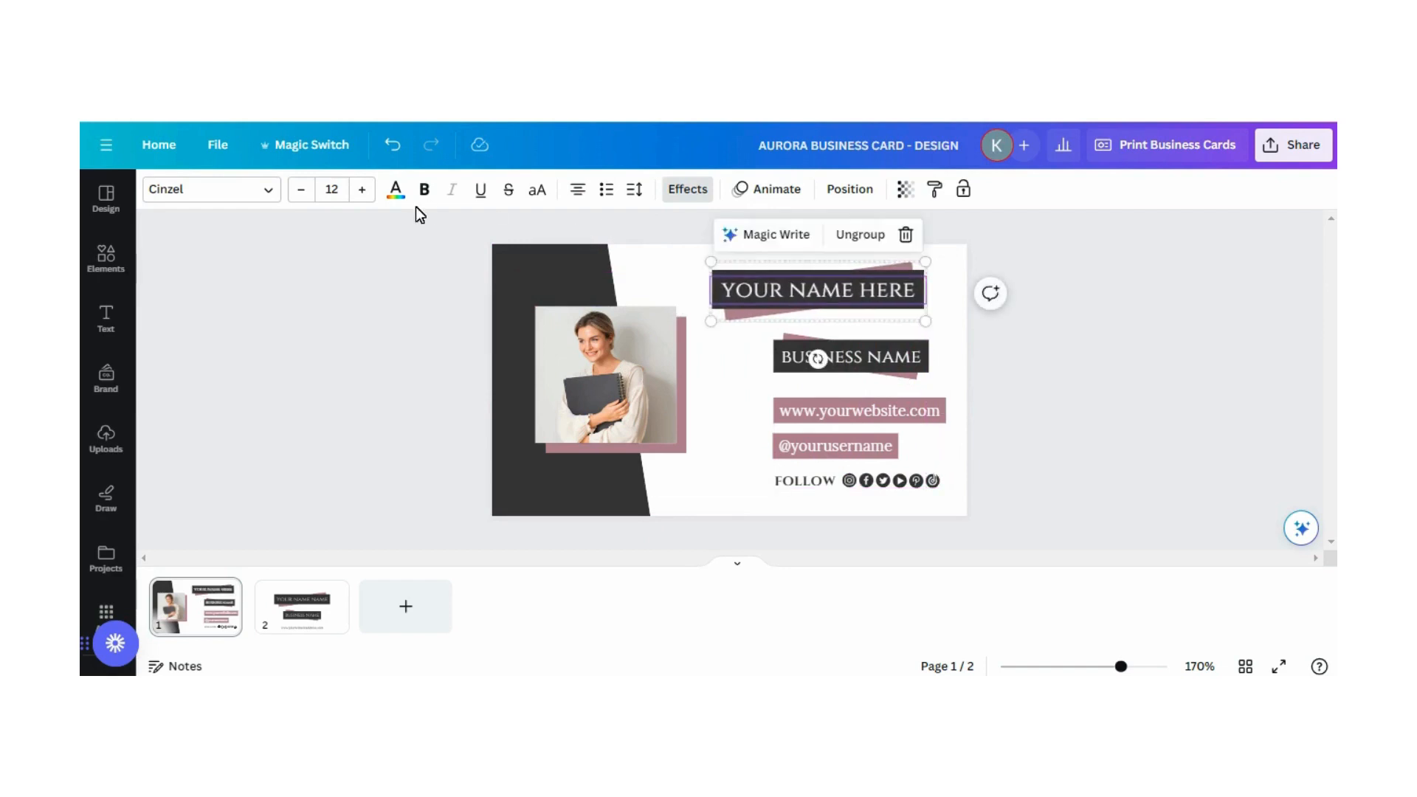
click(394, 146)
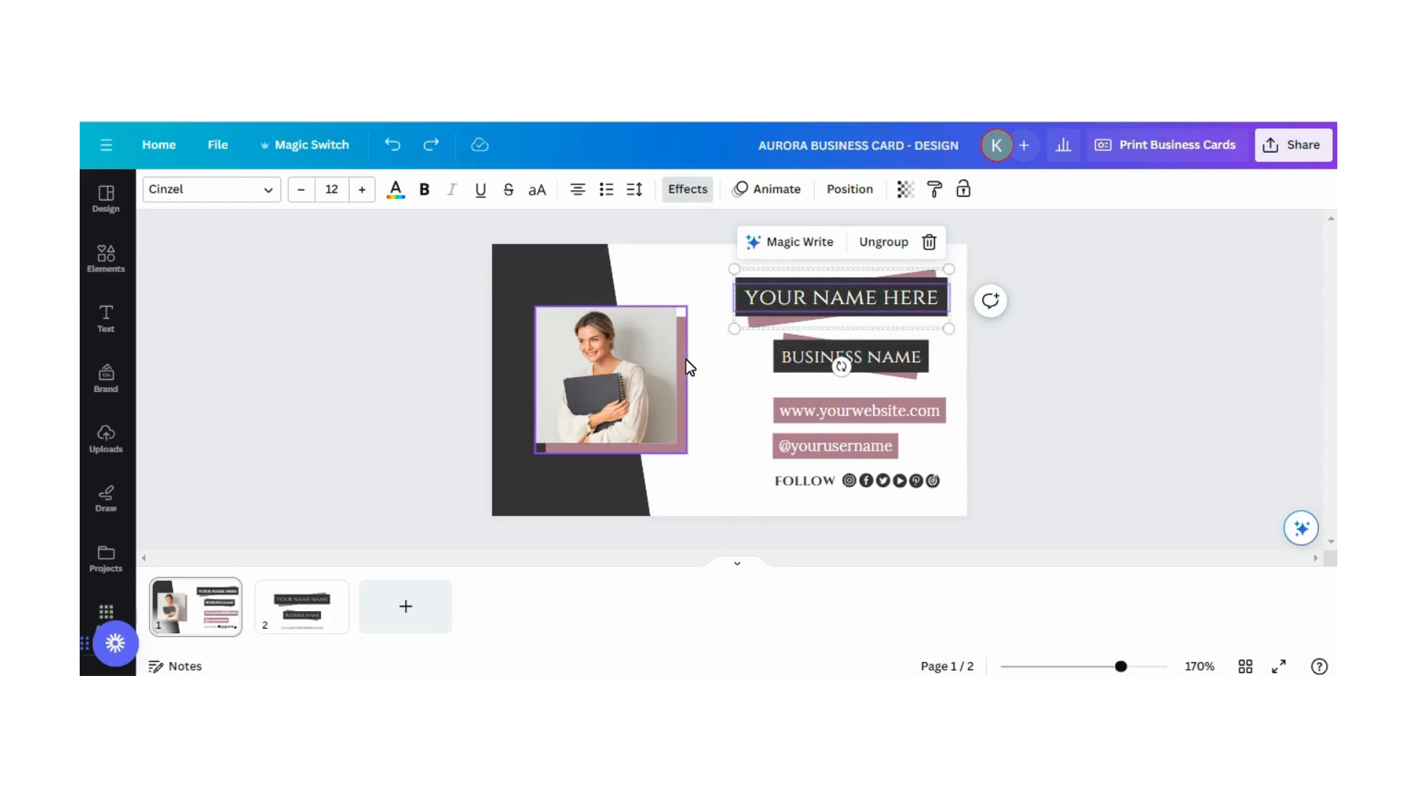
Try moving the framed photo slightly right and up on the card, undo the move and deselect it.
click(683, 450)
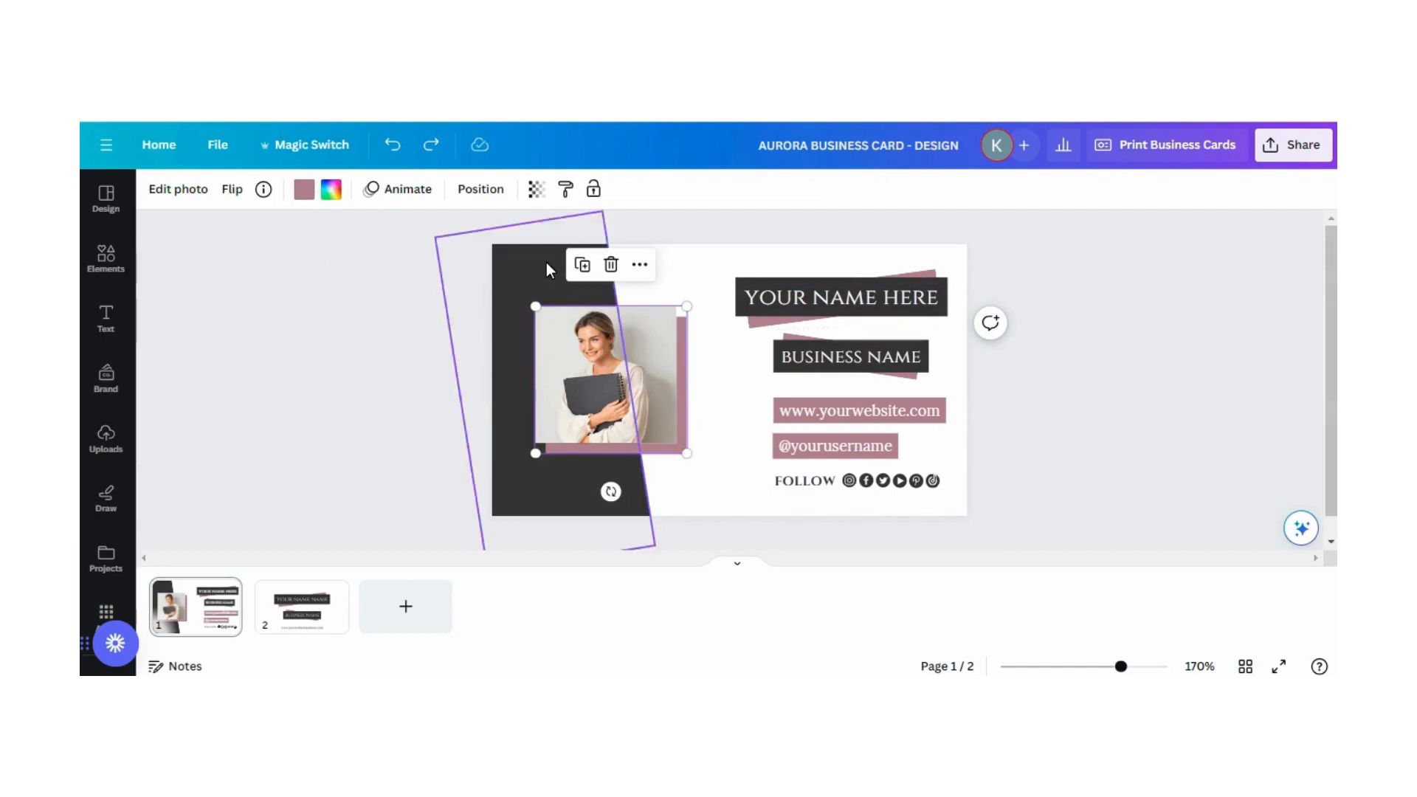
click(721, 428)
click(667, 427)
mouse_move(667, 427)
mouse_down()
mouse_move(691, 415)
mouse_move(649, 451)
mouse_move(672, 405)
mouse_move(685, 410)
mouse_move(660, 389)
mouse_move(780, 410)
mouse_move(698, 404)
mouse_move(693, 422)
mouse_up()
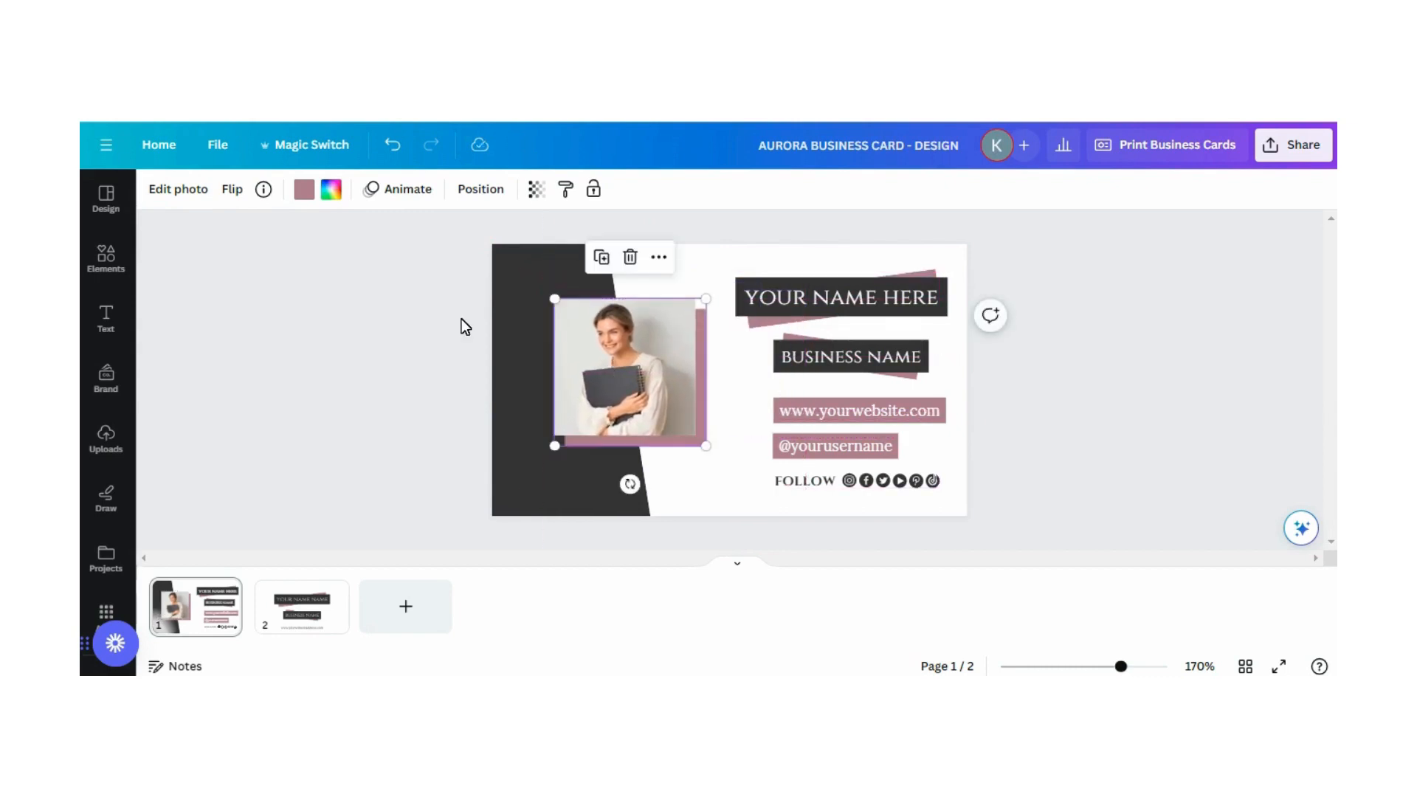
click(393, 146)
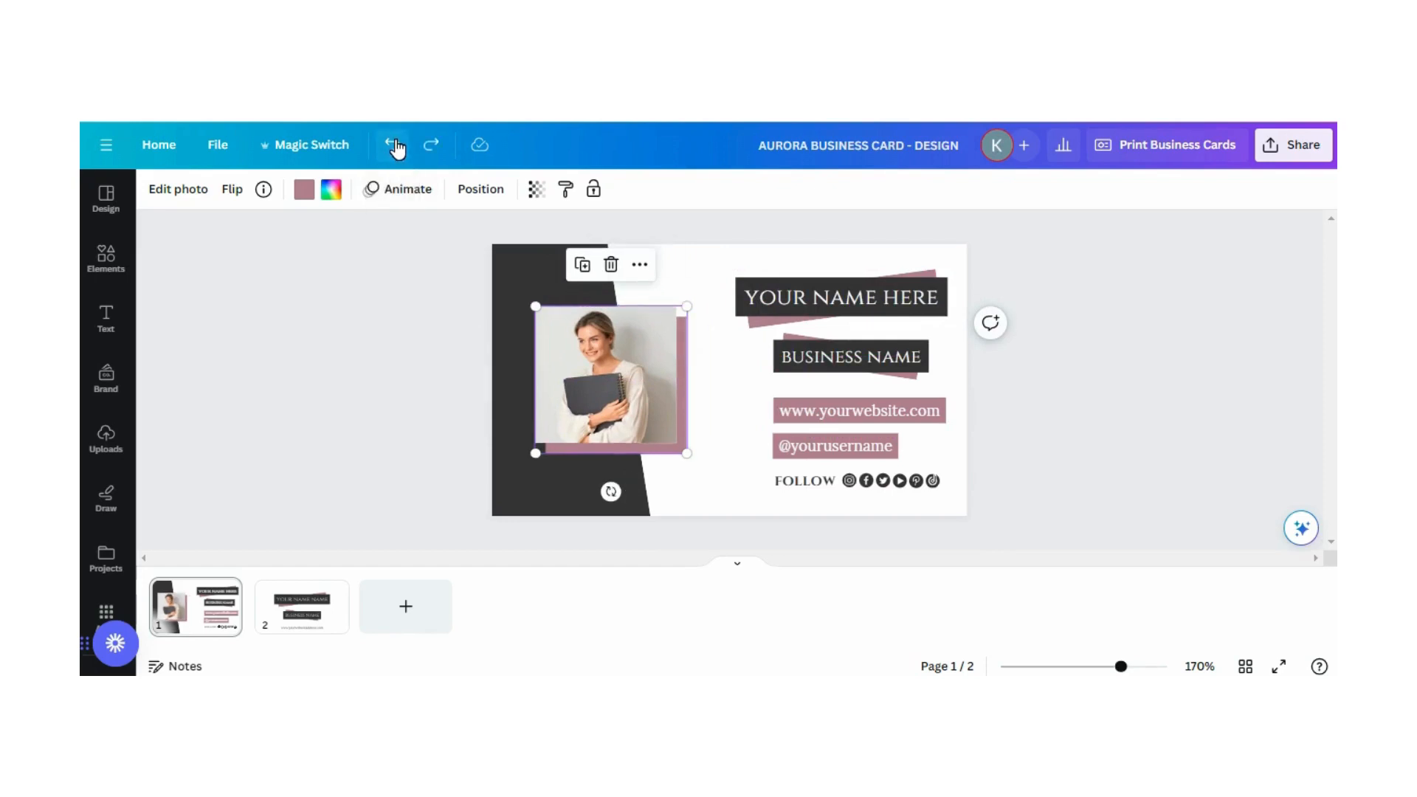
click(418, 429)
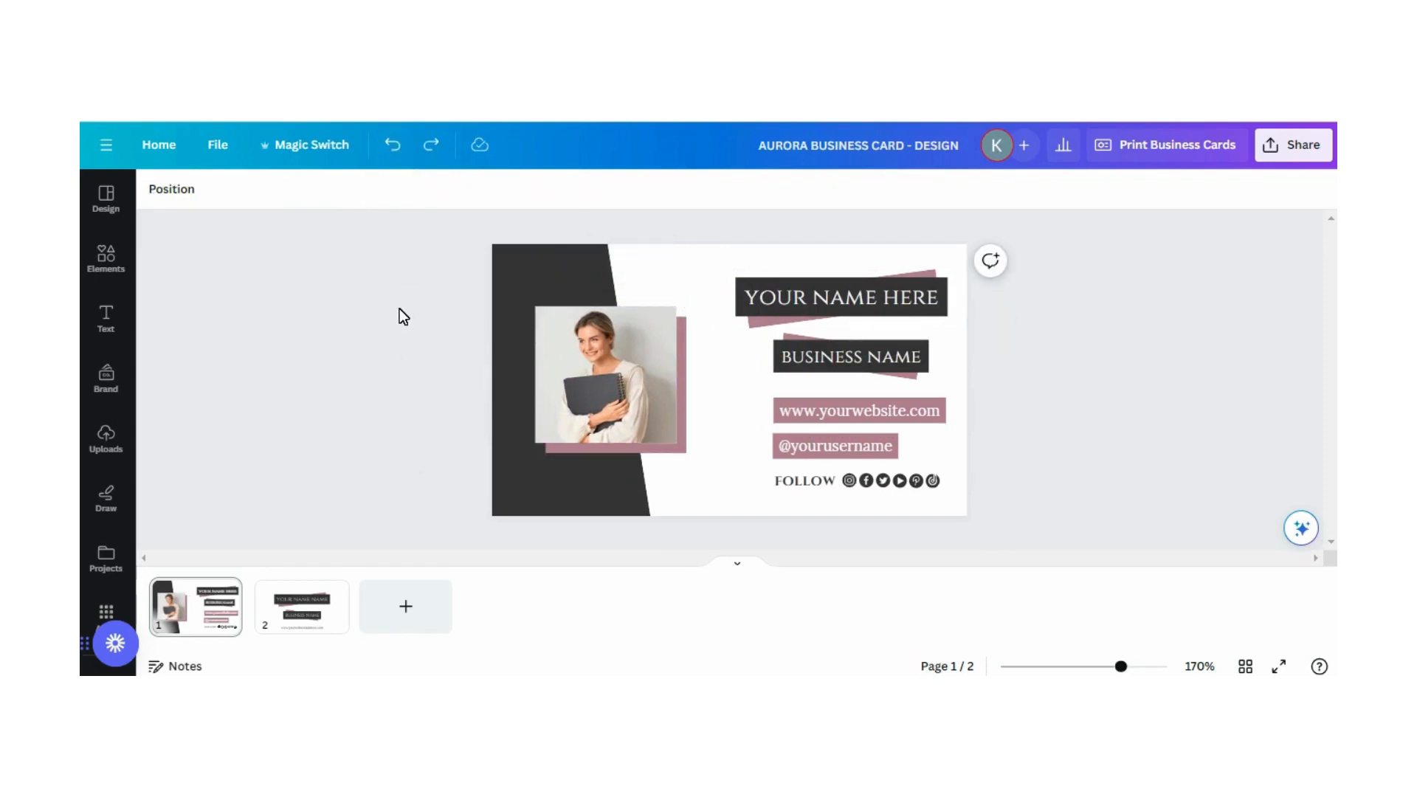
Delete the photo from the card's frame and fill it with the uploaded photo of a woman in a light blue shirt.
click(600, 360)
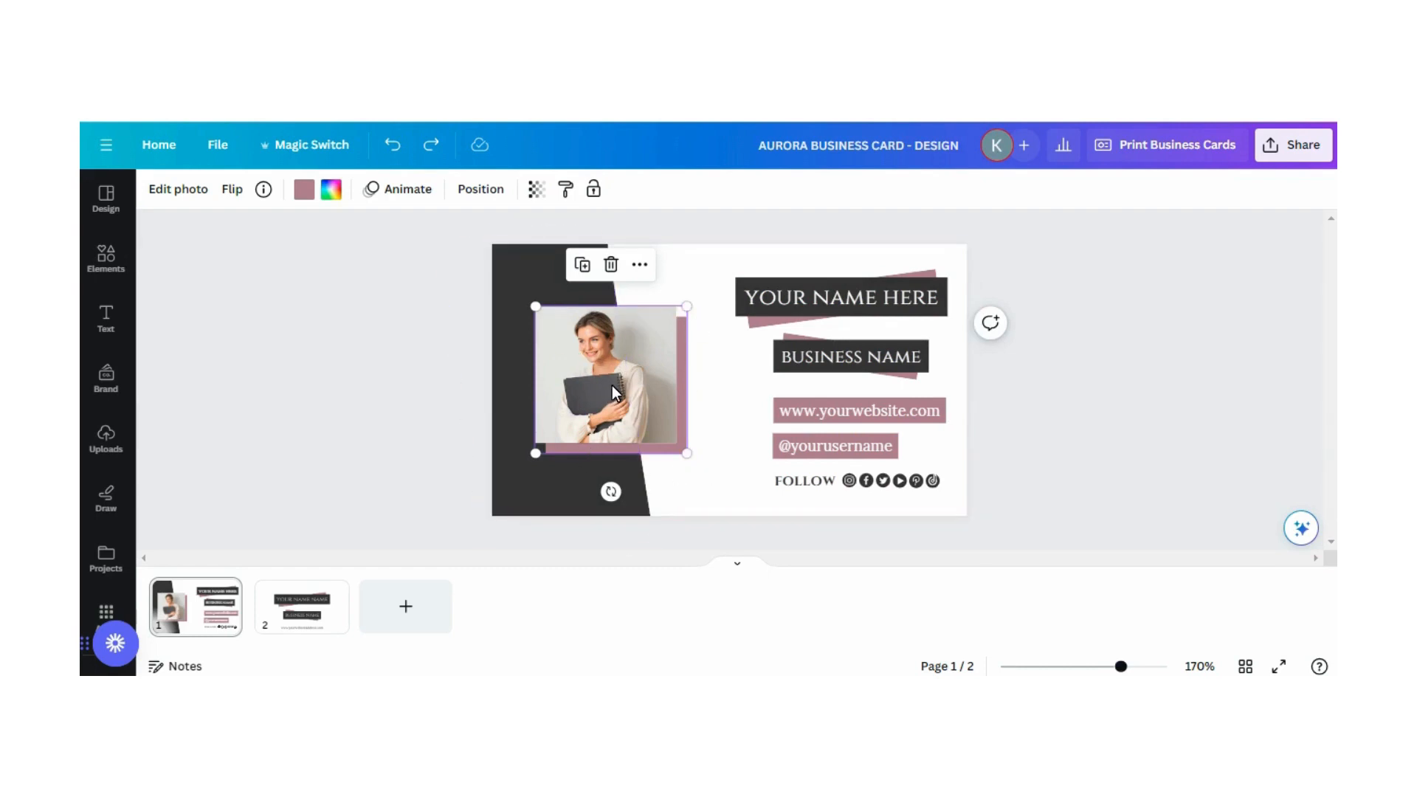
key(Delete)
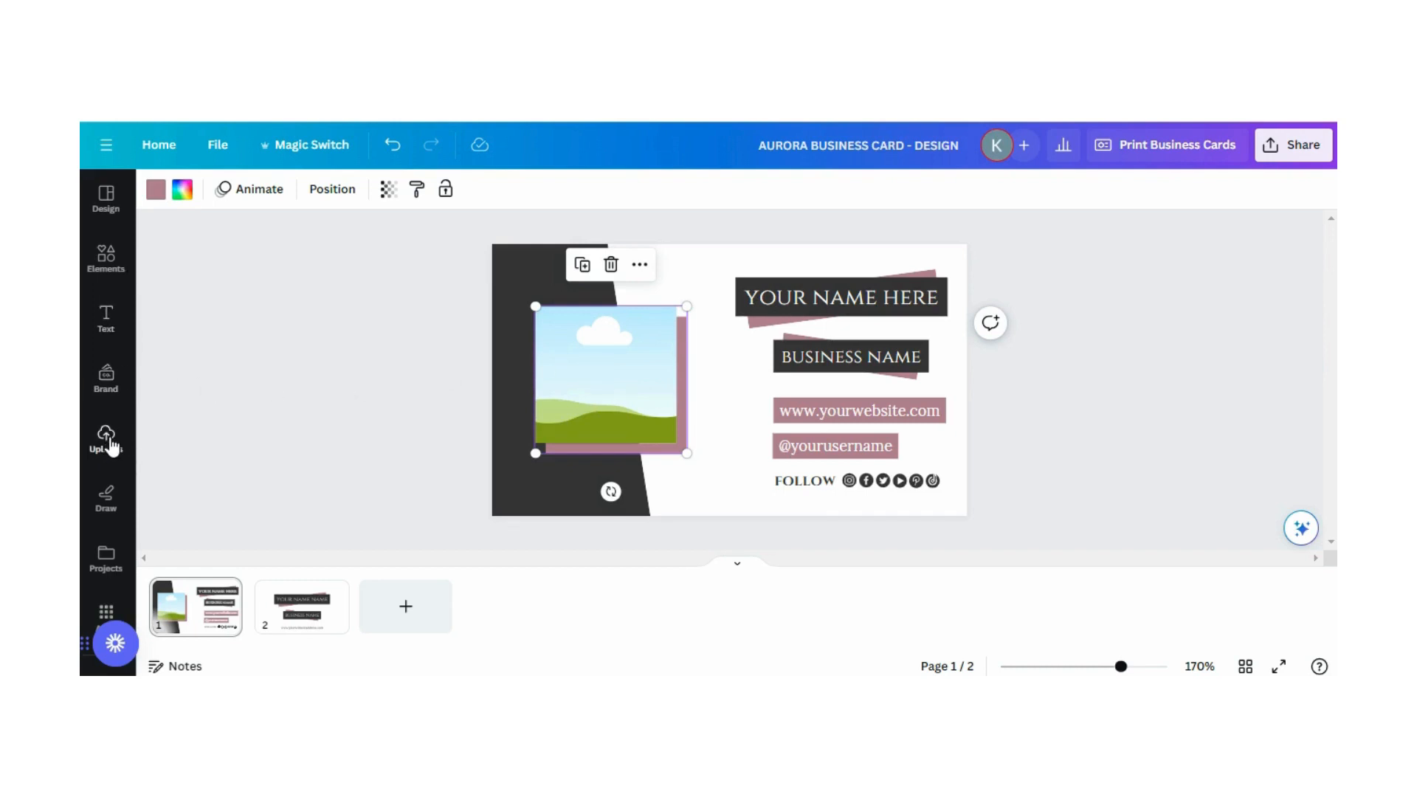
click(107, 441)
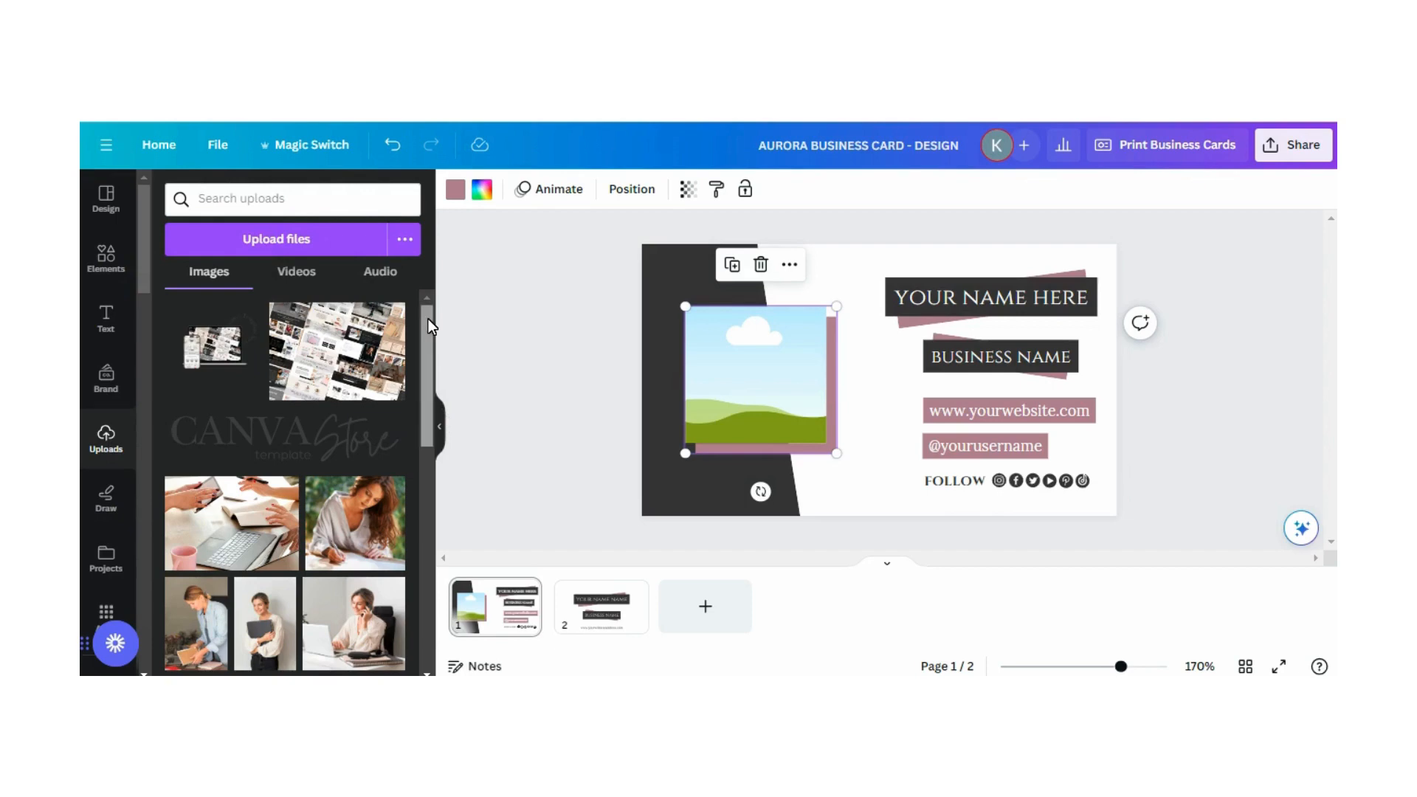
drag(428, 319, 429, 360)
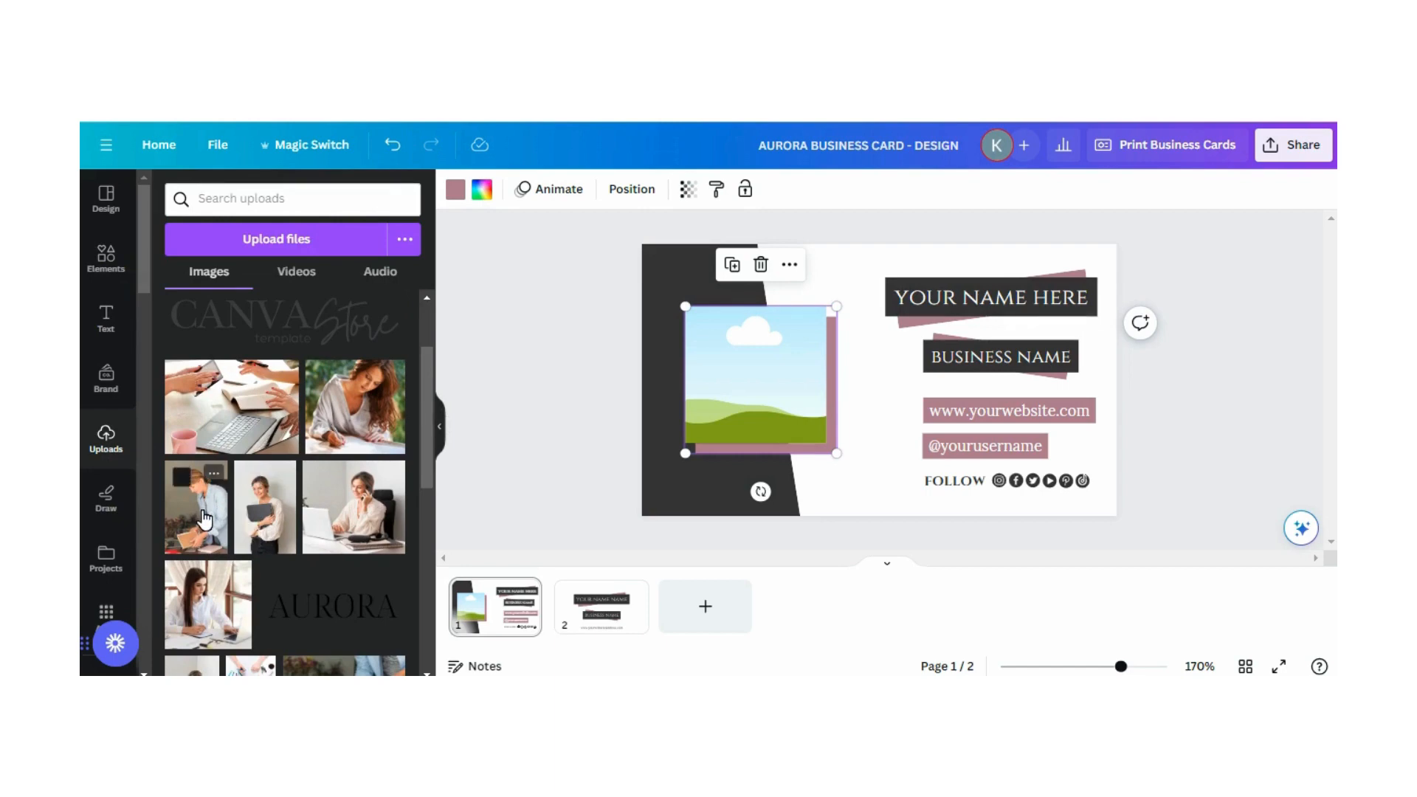
drag(205, 519, 750, 319)
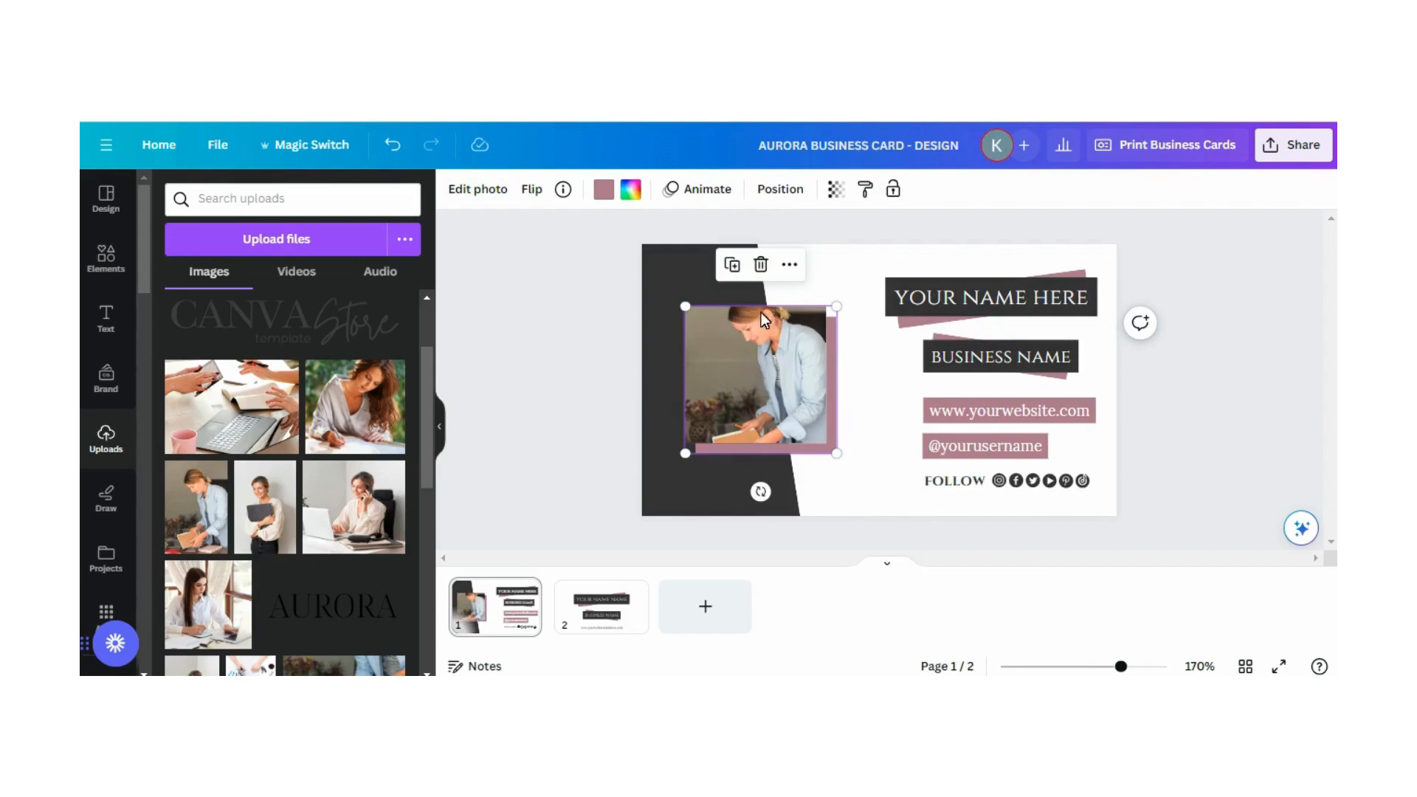
Shift the new photo down within its frame so that the woman's whole head fits, and deselect it.
double_click(758, 369)
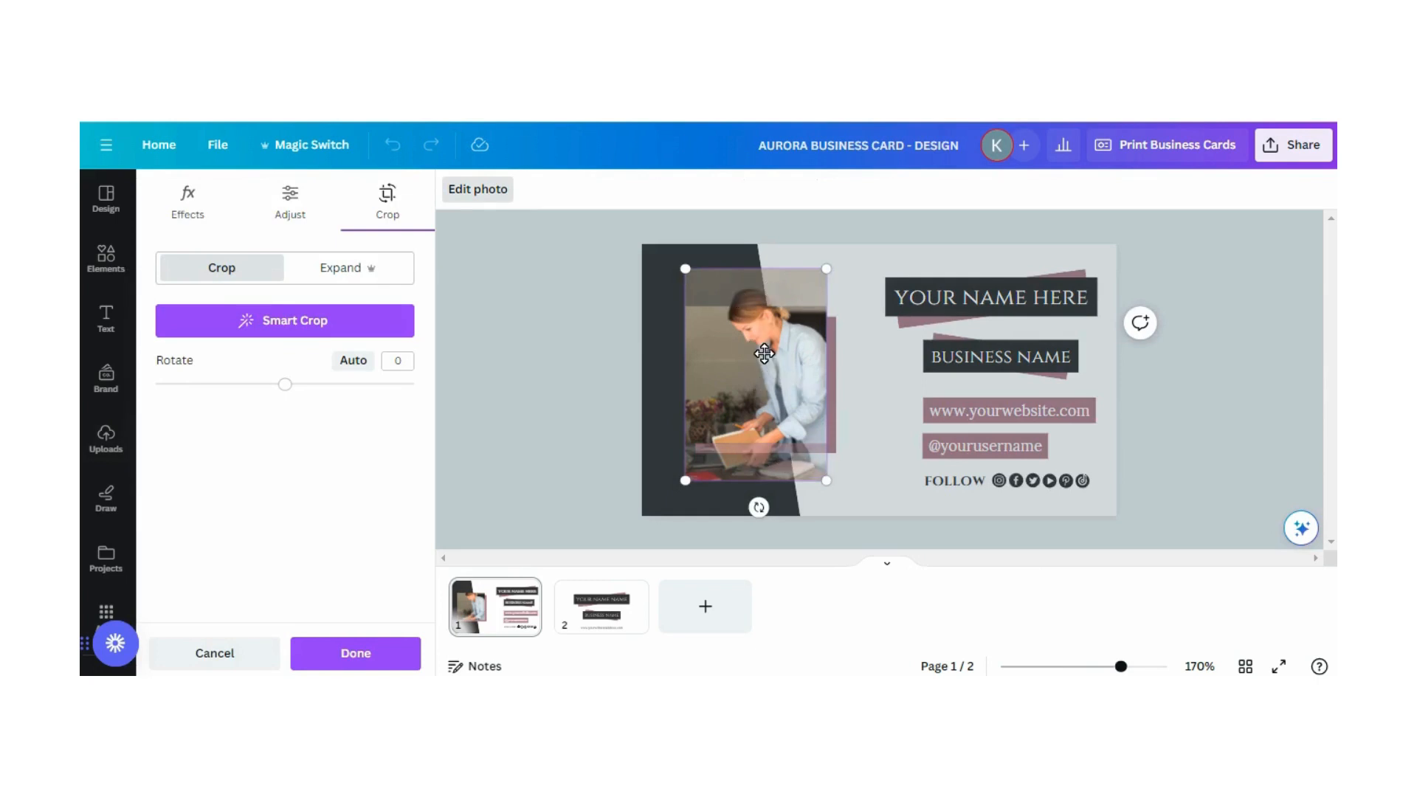
drag(764, 355, 766, 395)
click(575, 375)
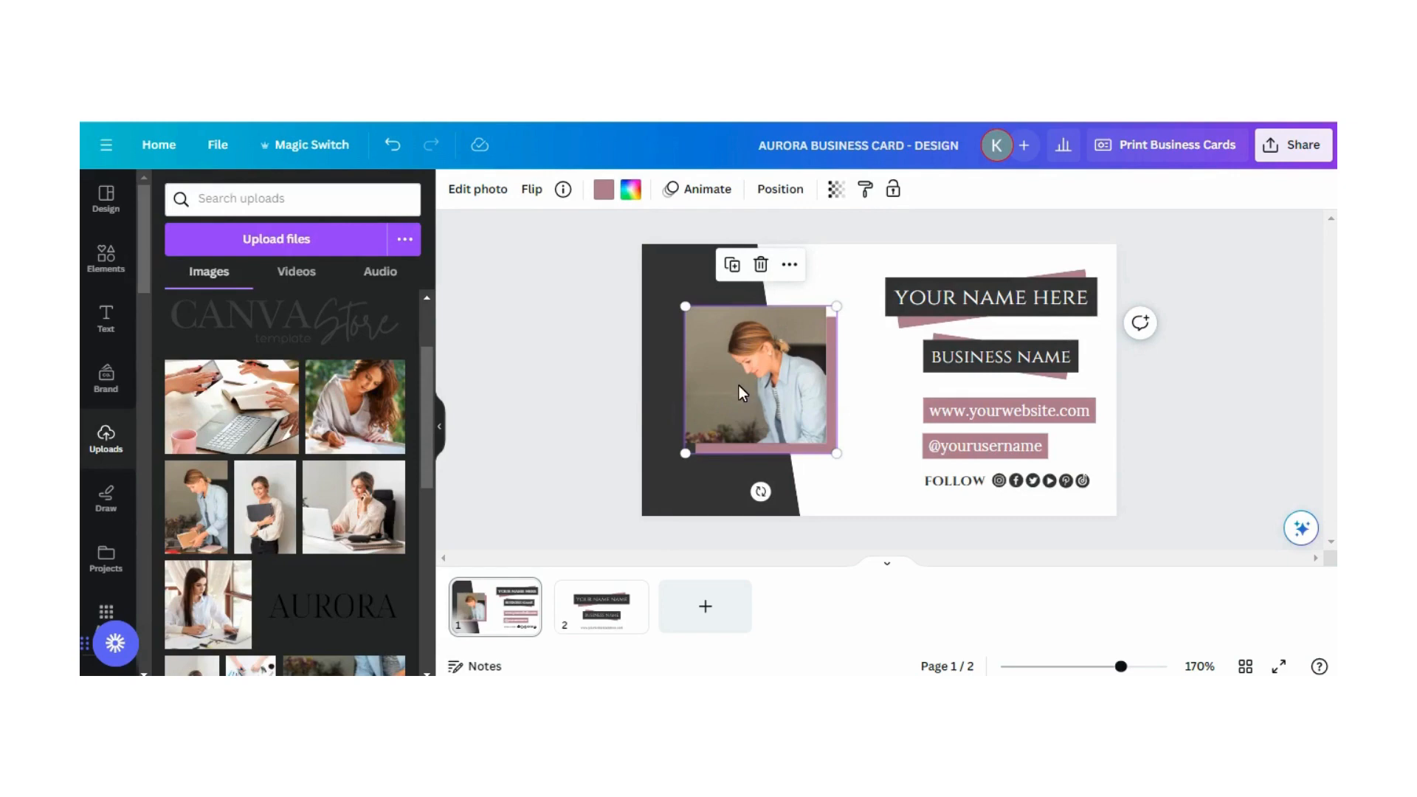
click(539, 369)
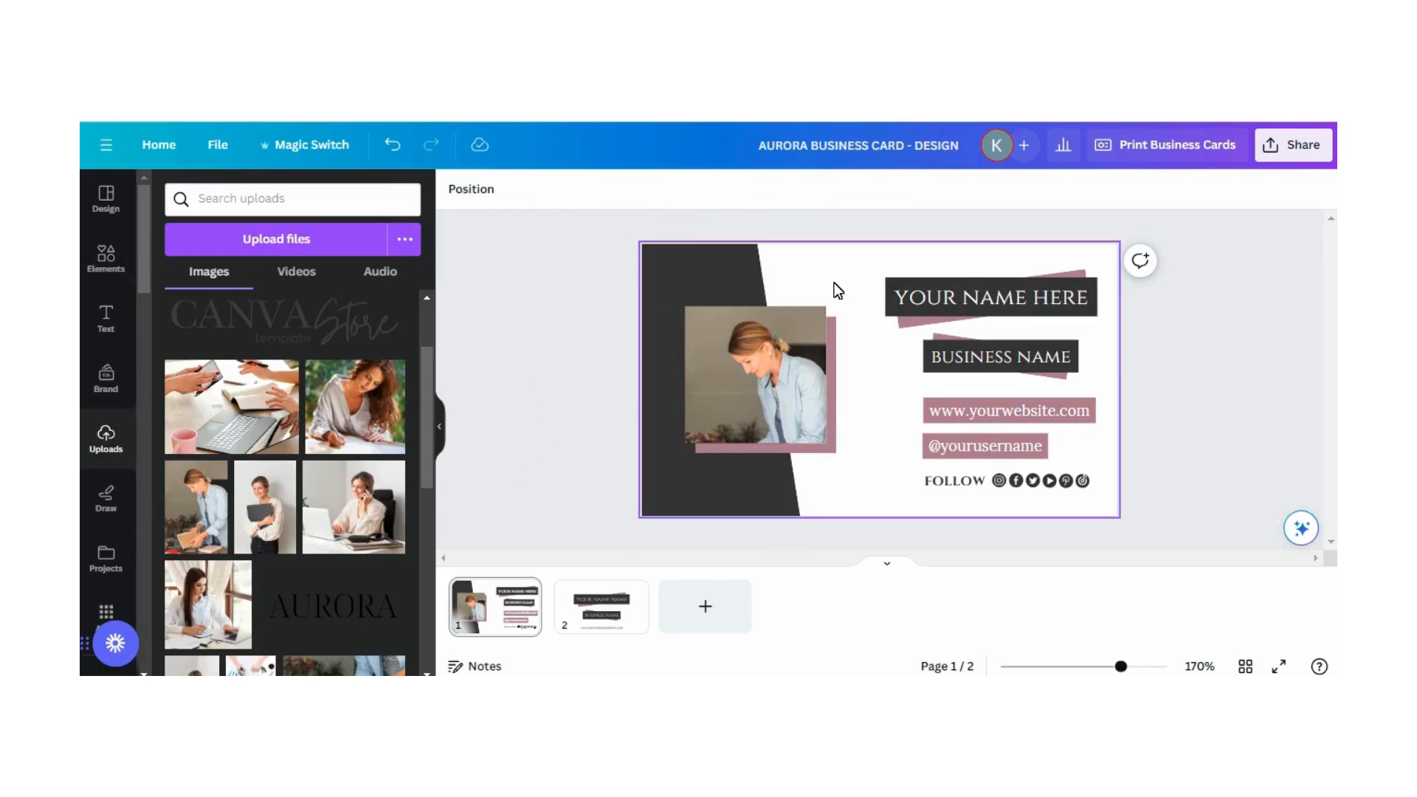
Widen the dark slanted shape behind the photo slightly and rotate it a few degrees counterclockwise.
click(703, 273)
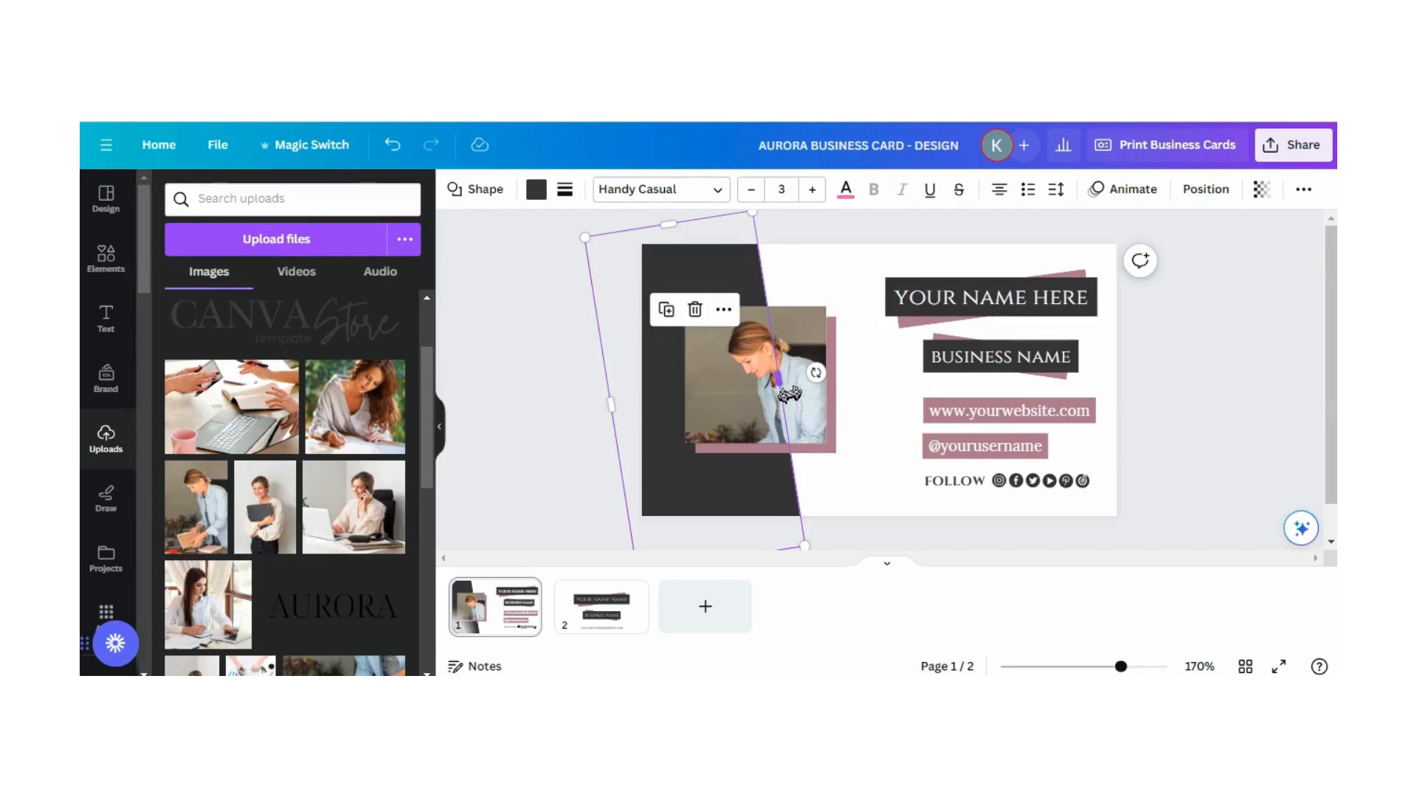
drag(793, 395, 893, 389)
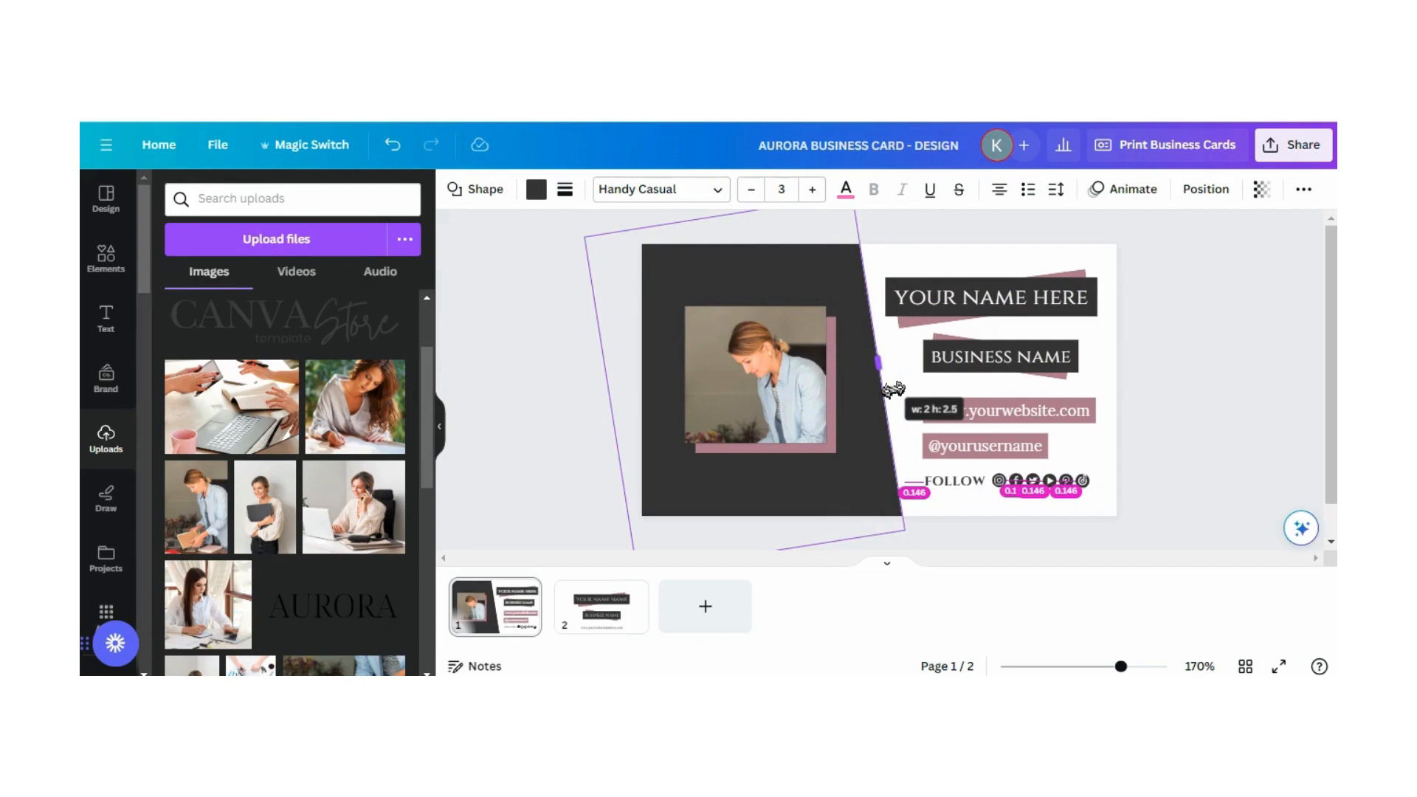
drag(893, 389, 796, 399)
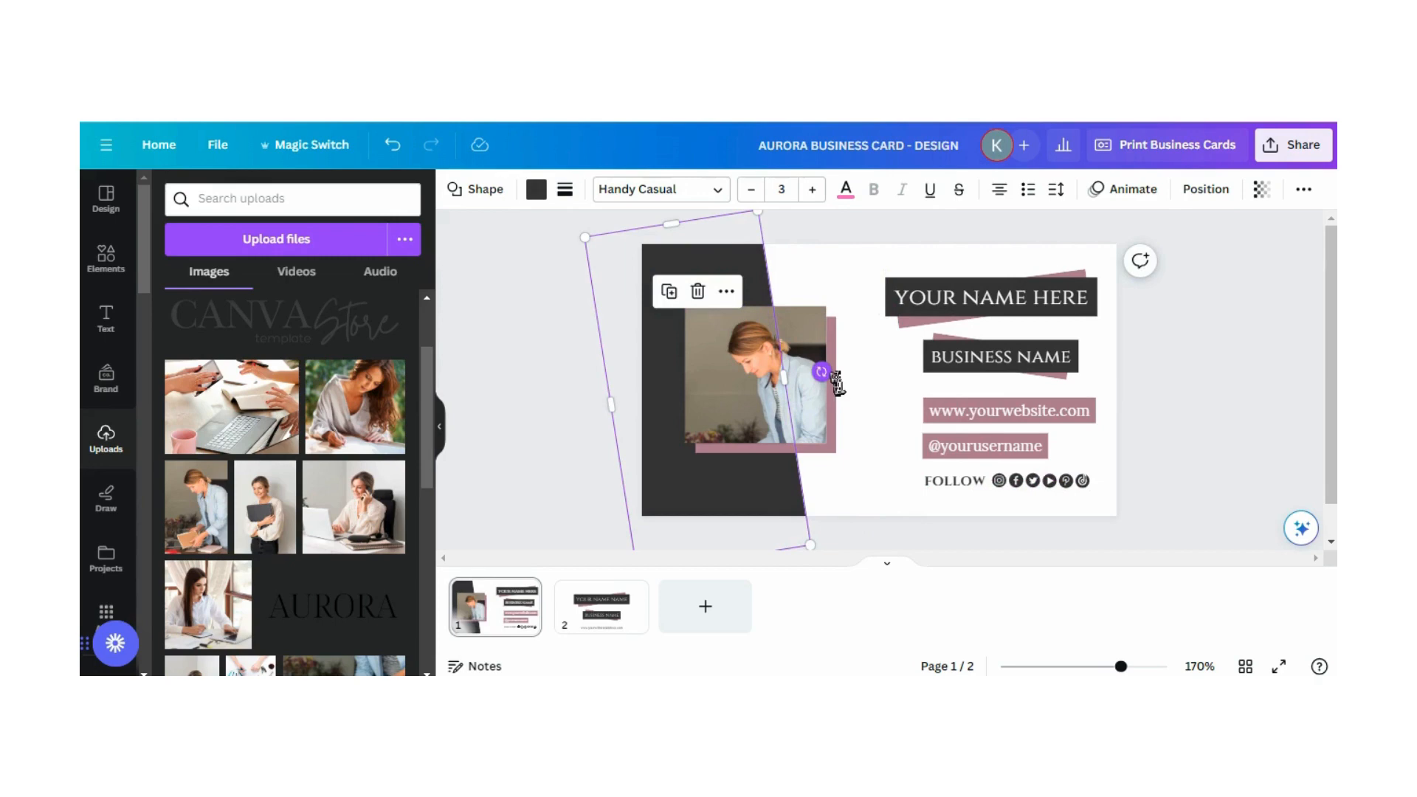
drag(821, 371, 875, 368)
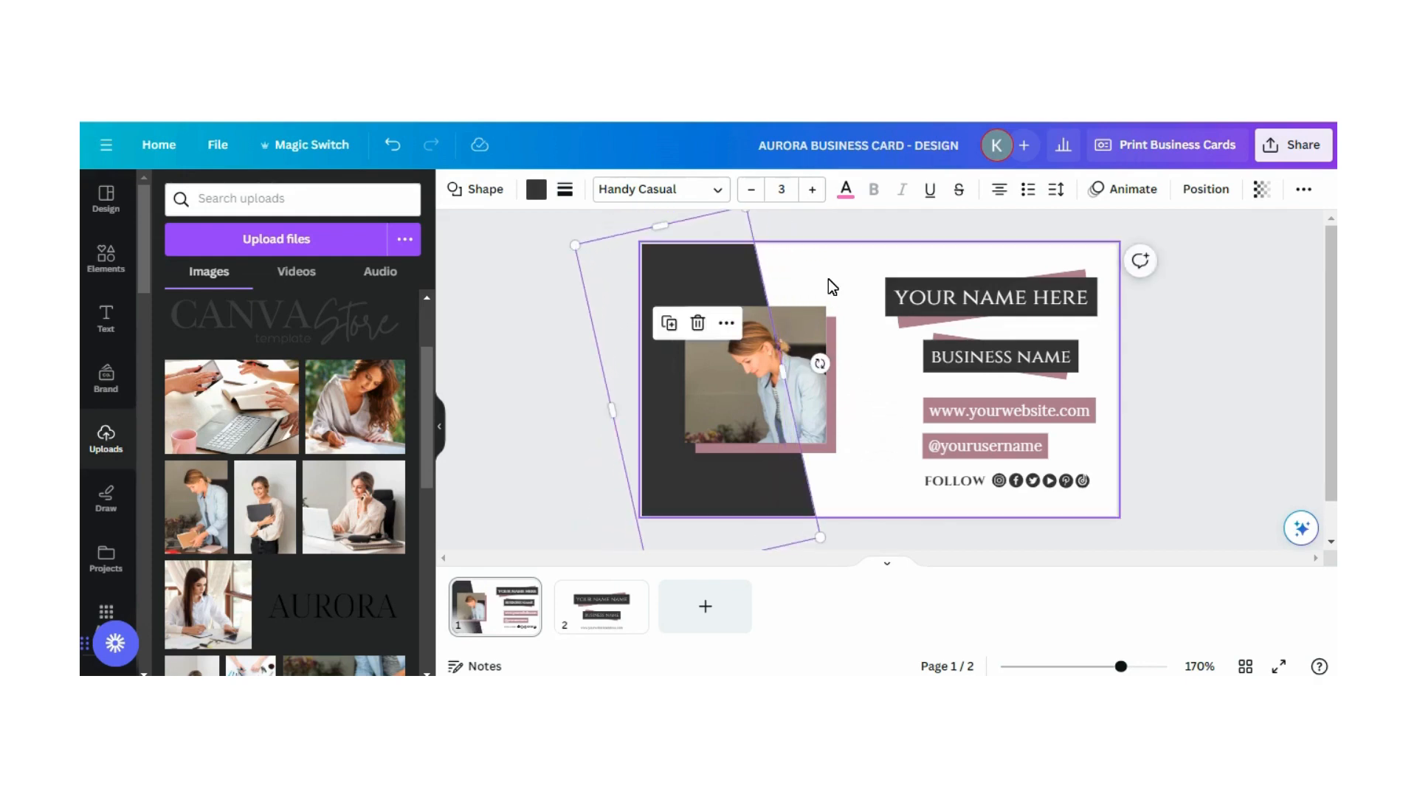
Undo the widening and rotation of the dark slanted shape behind the photo, and deselect the shape.
click(394, 145)
click(394, 145)
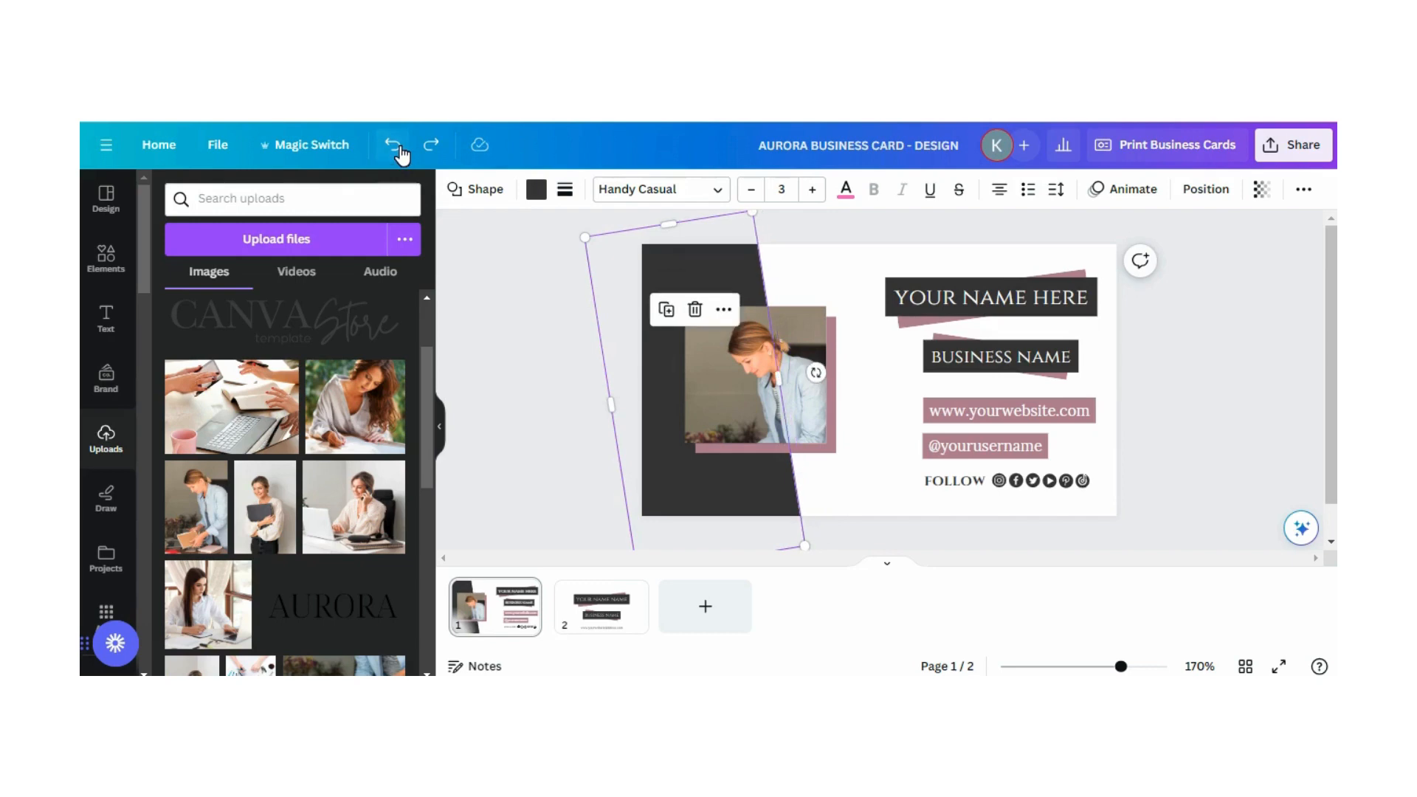
click(509, 289)
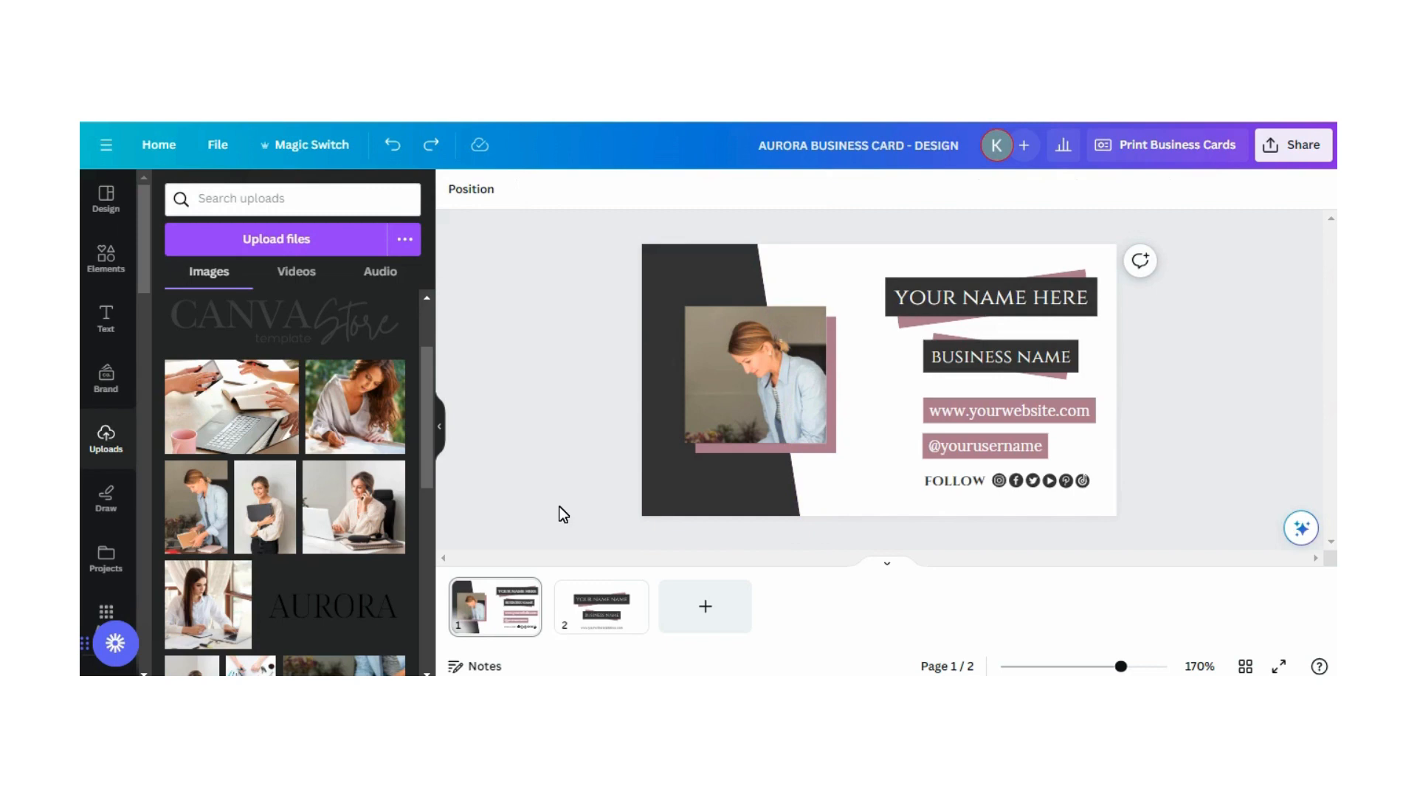
Examine the card's back page and its grouped name heading, and return to the front page.
click(576, 620)
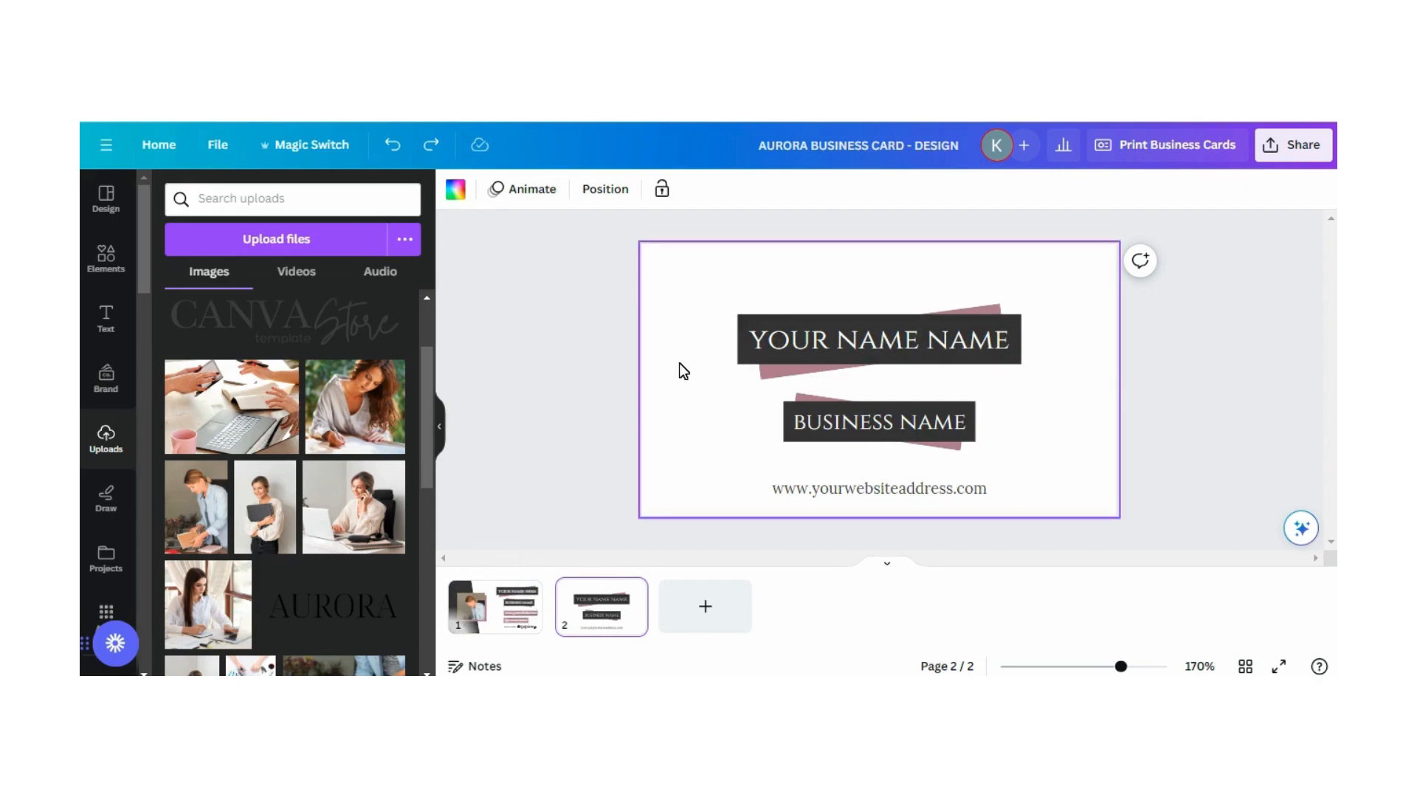
click(874, 344)
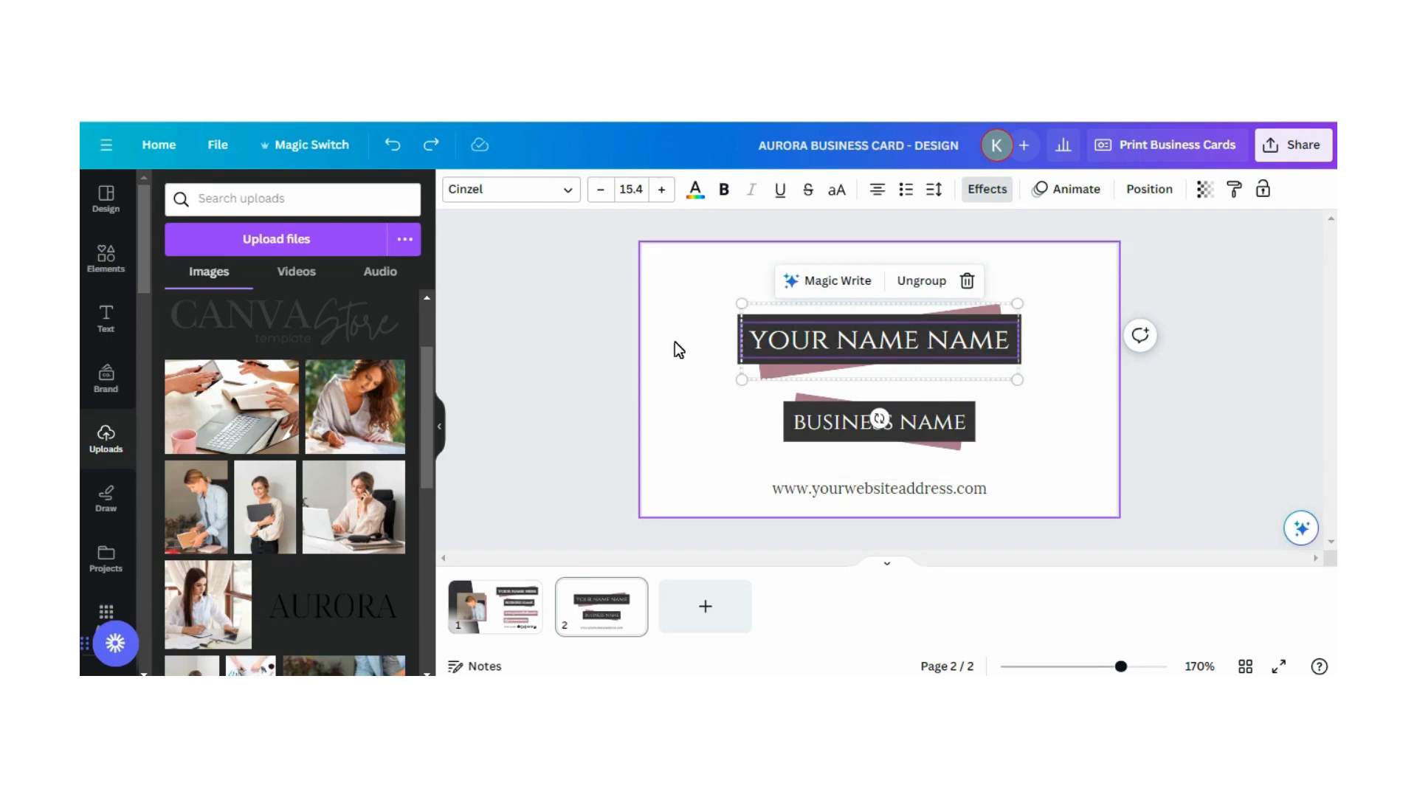
click(684, 456)
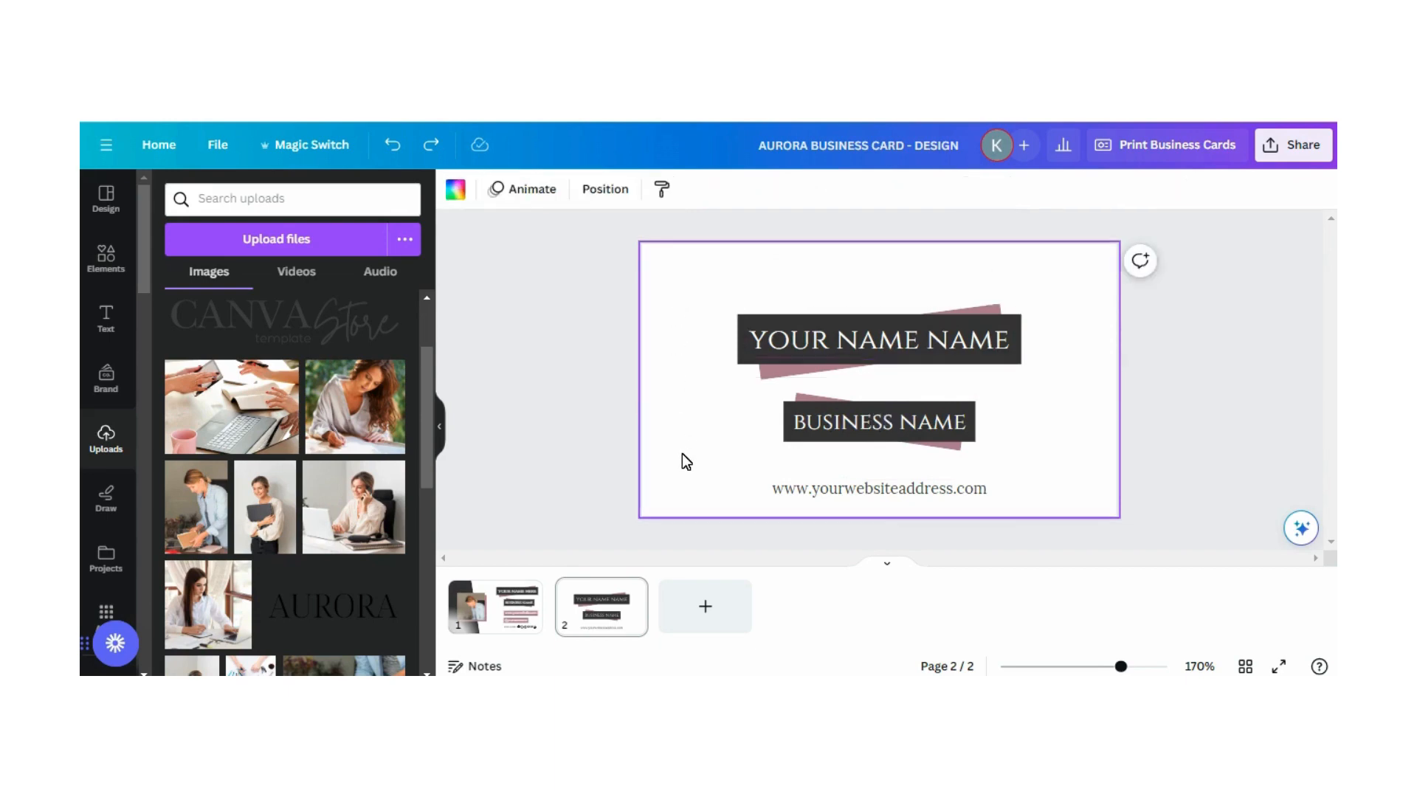
click(504, 616)
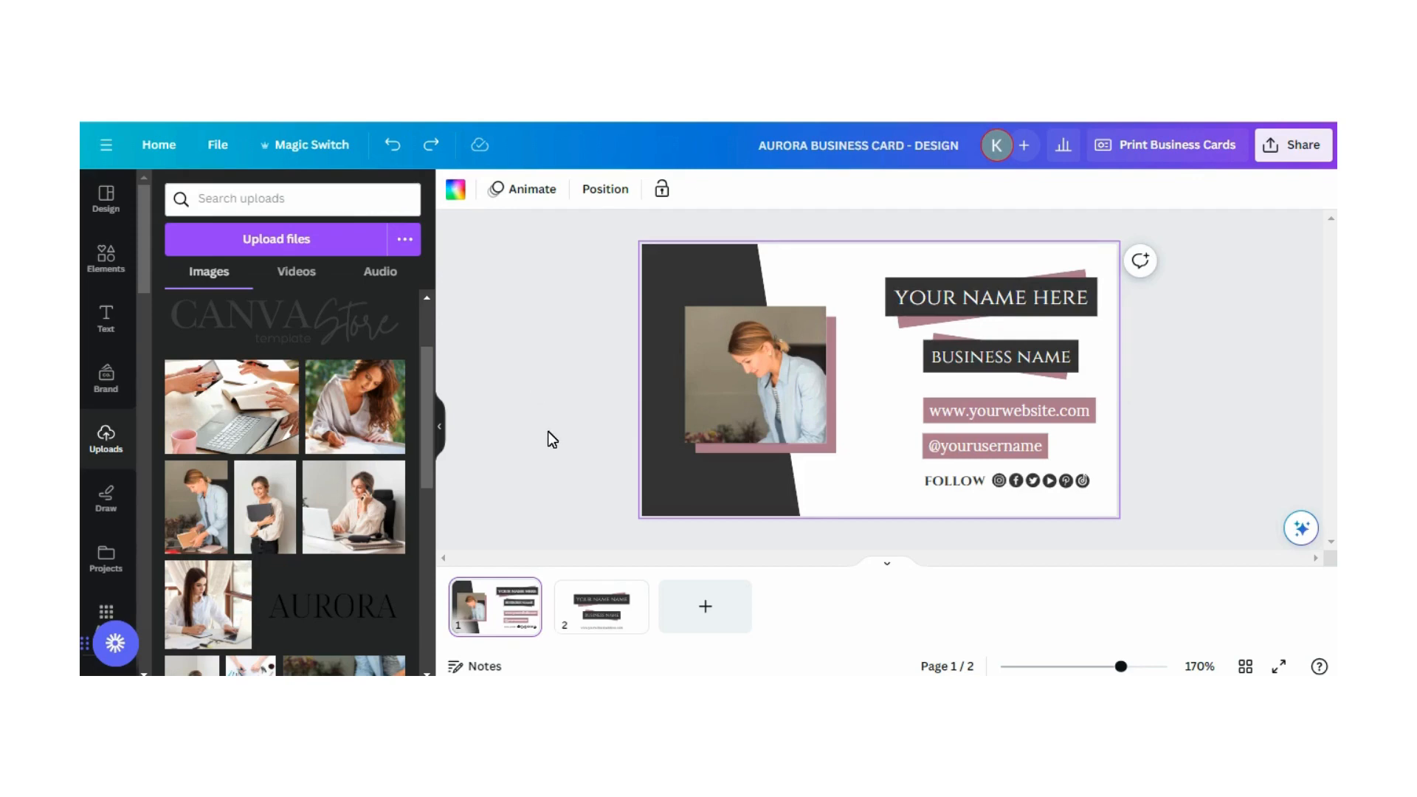
Save the business card design.
click(220, 148)
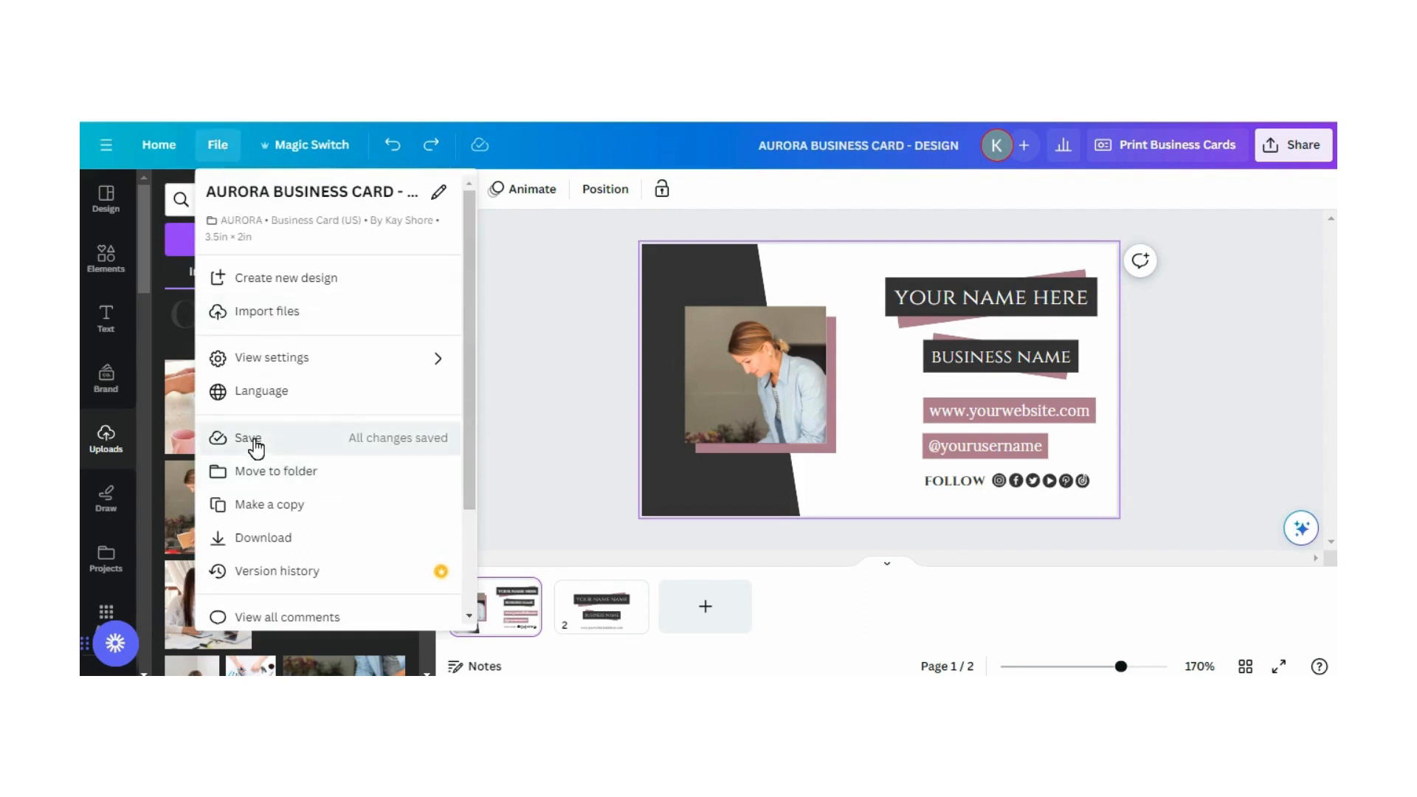
click(421, 450)
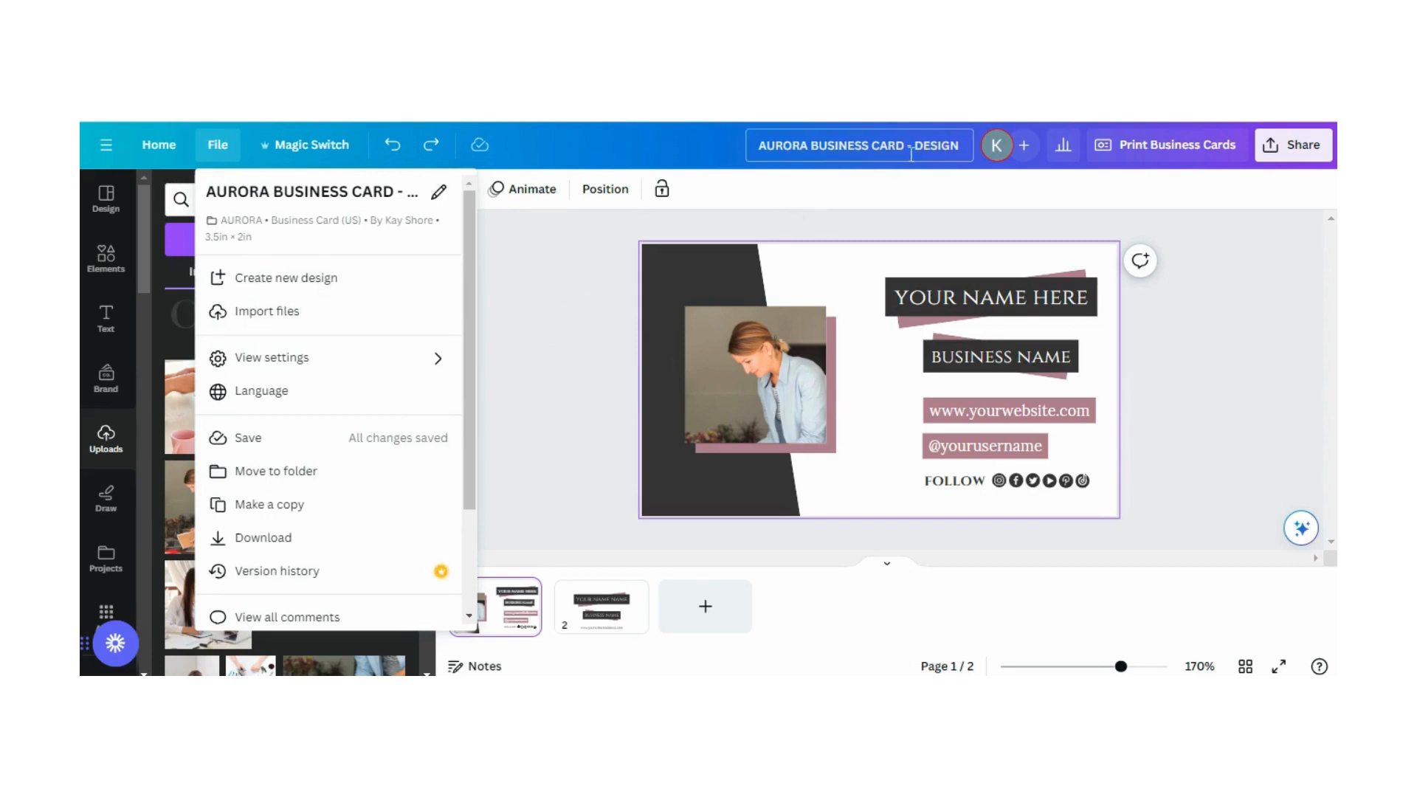
click(770, 154)
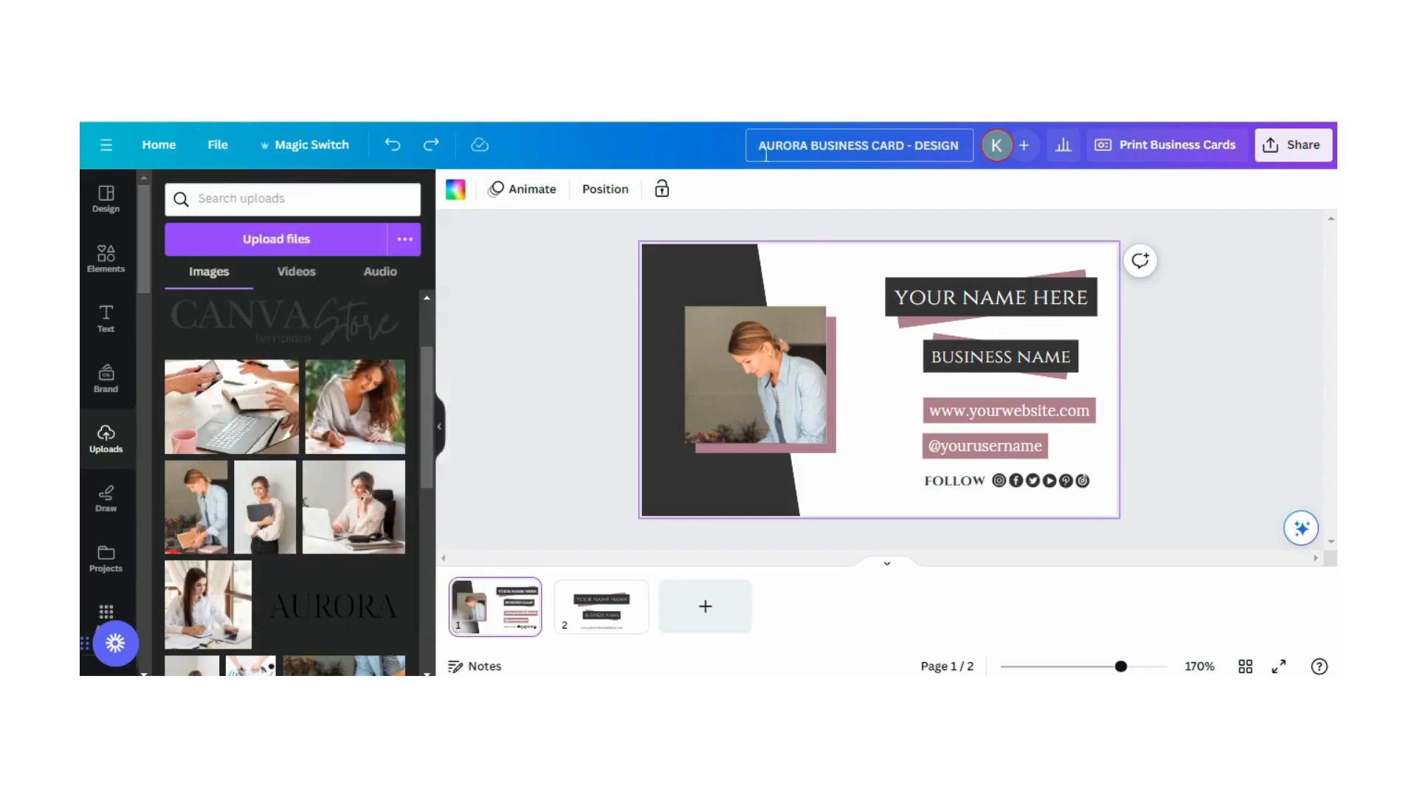
drag(760, 153, 918, 156)
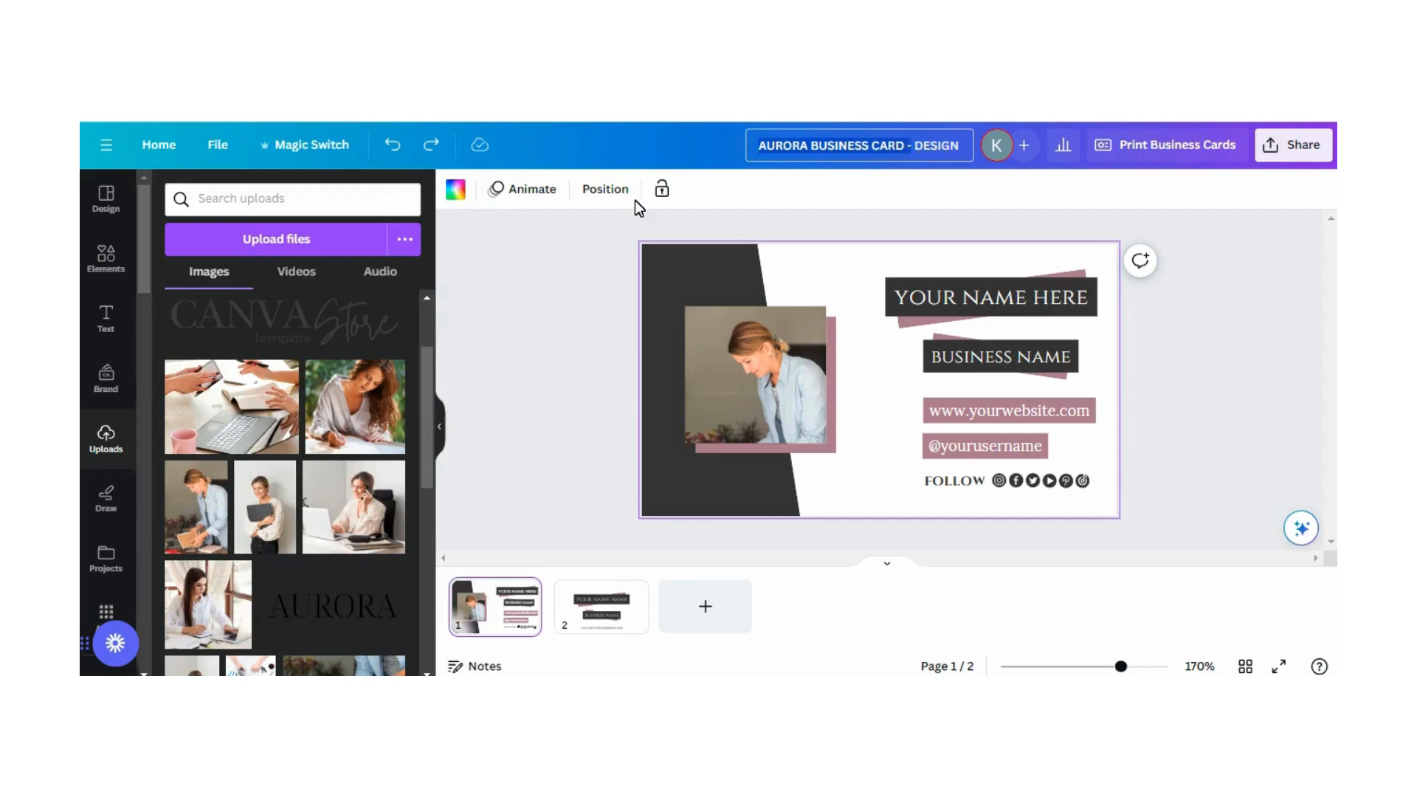
click(550, 303)
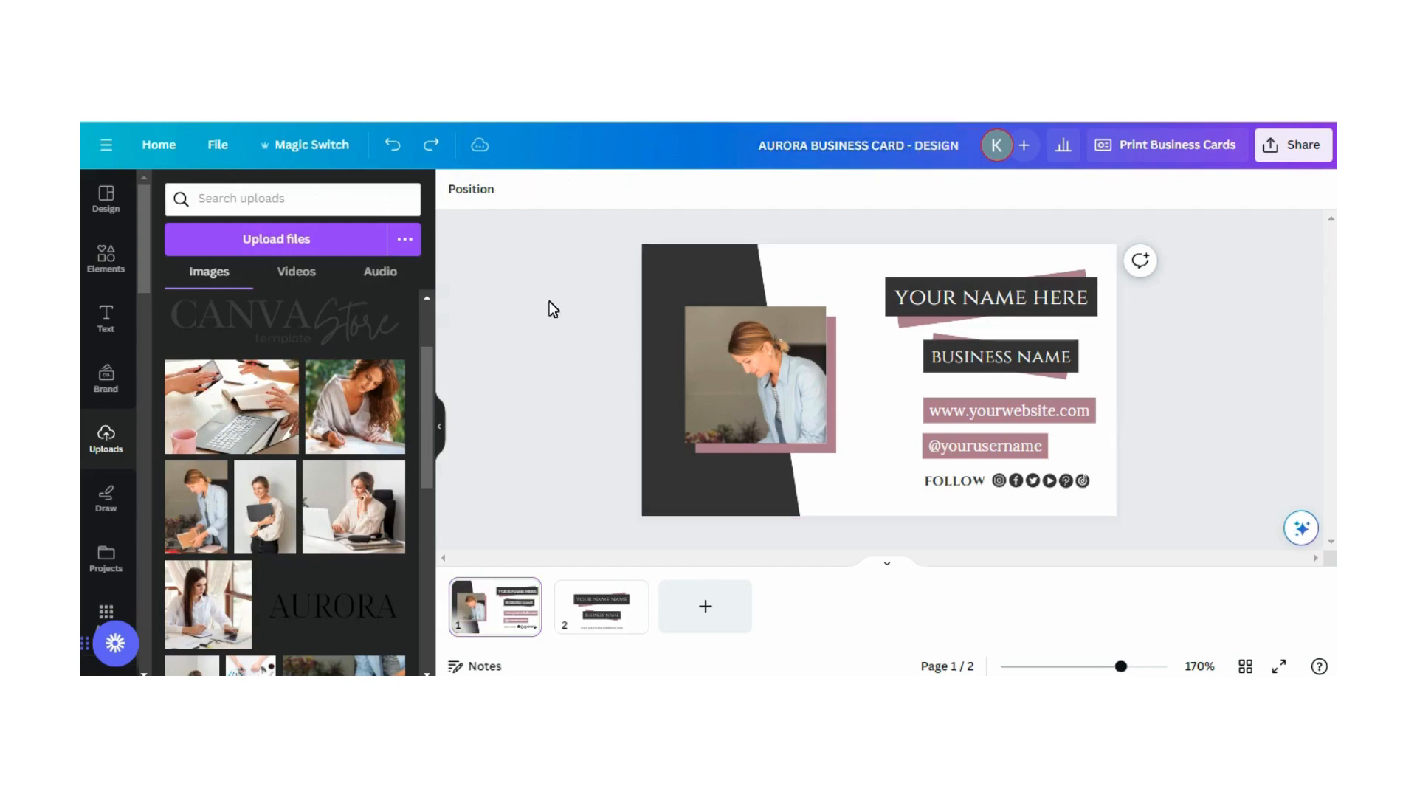
View the AURORA folder as a destination for the design, and close the folder chooser without moving it.
click(218, 144)
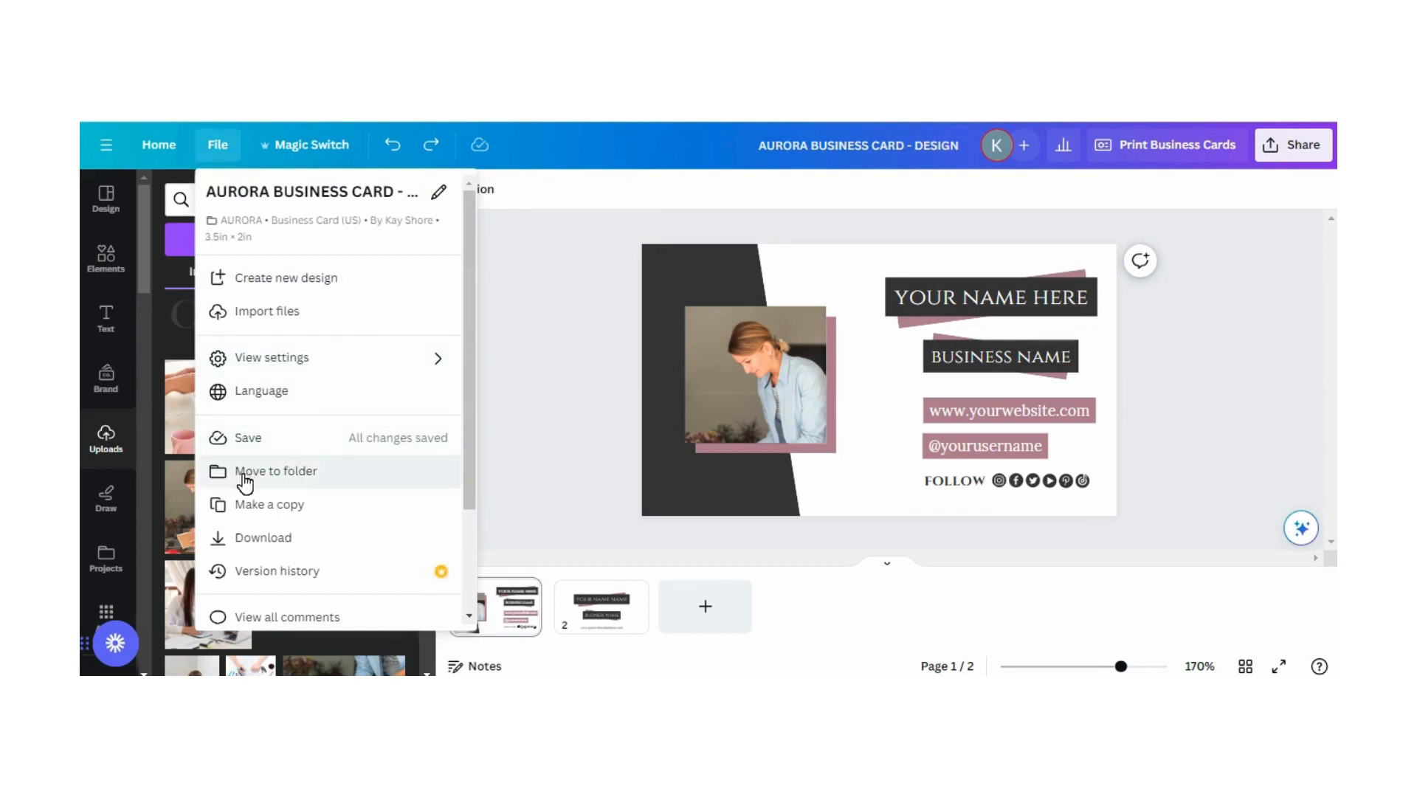
click(306, 471)
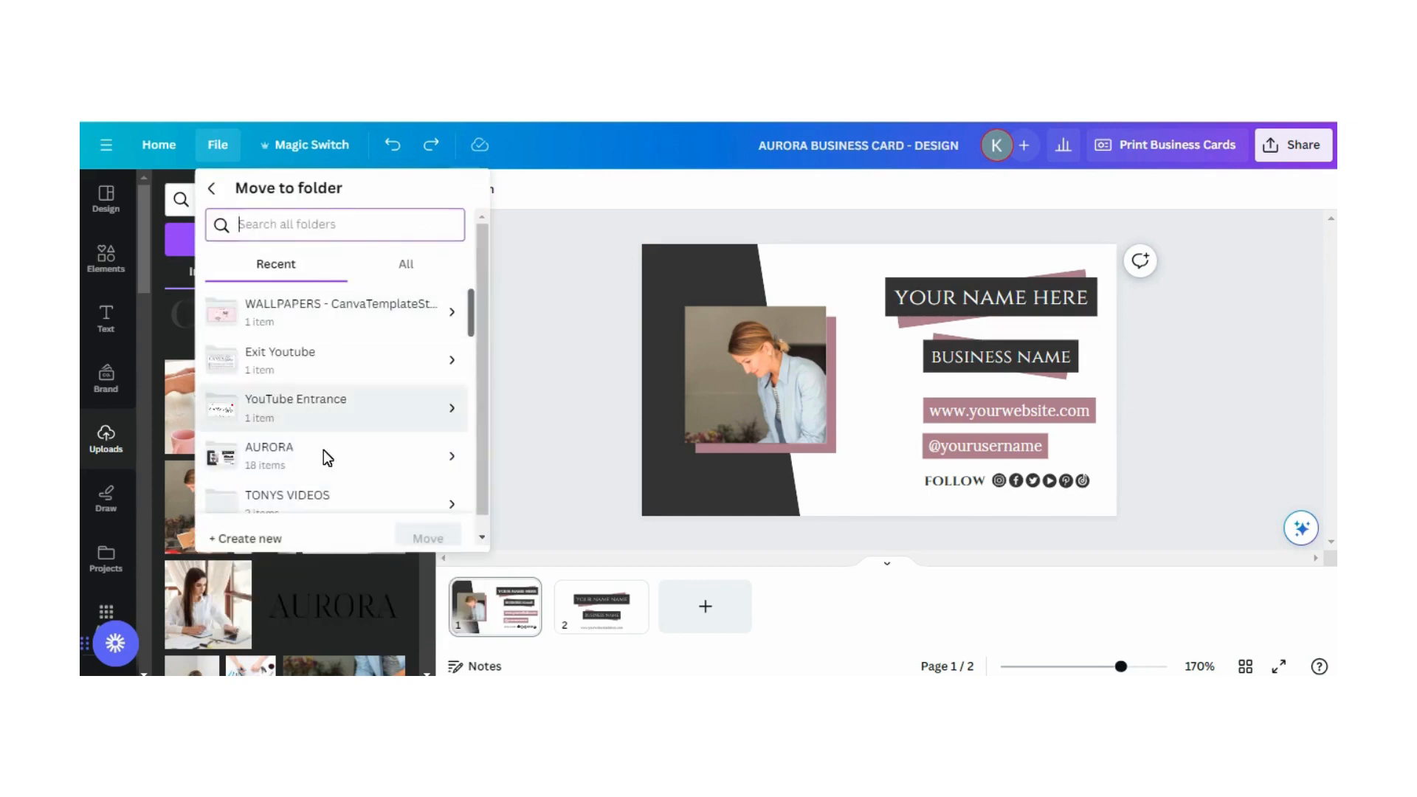
click(269, 452)
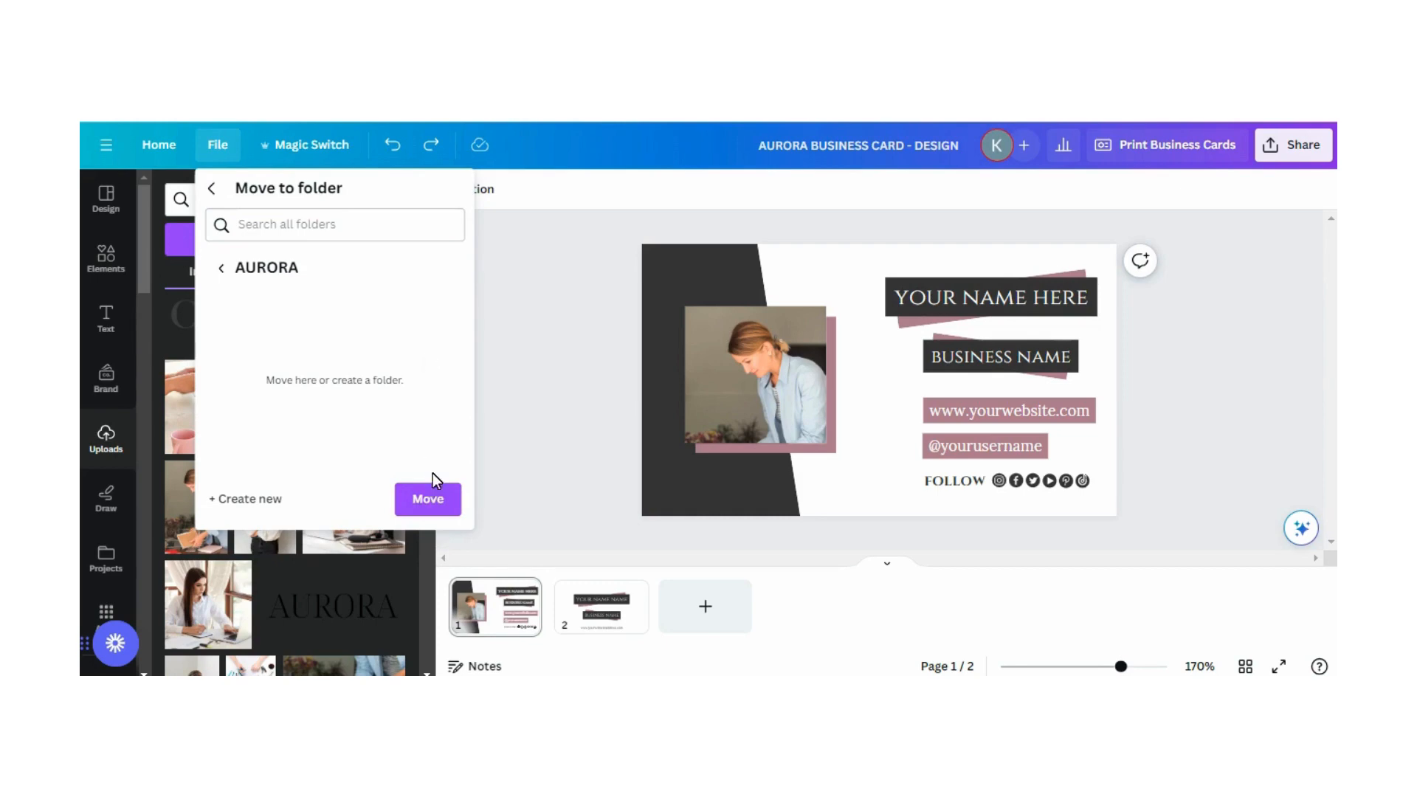
click(568, 352)
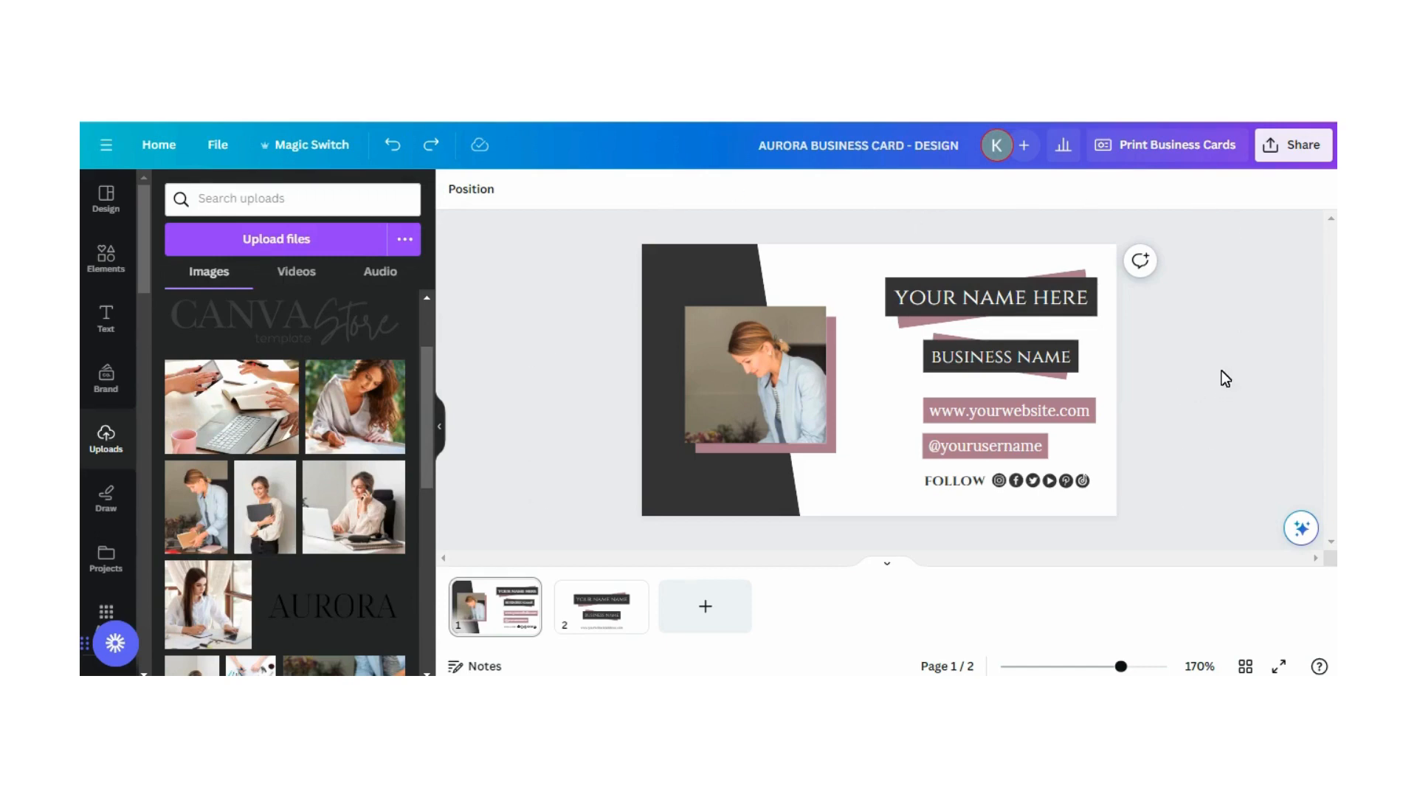
Review the business card printing offer through to its pre-print check, and close it without ordering.
click(1170, 149)
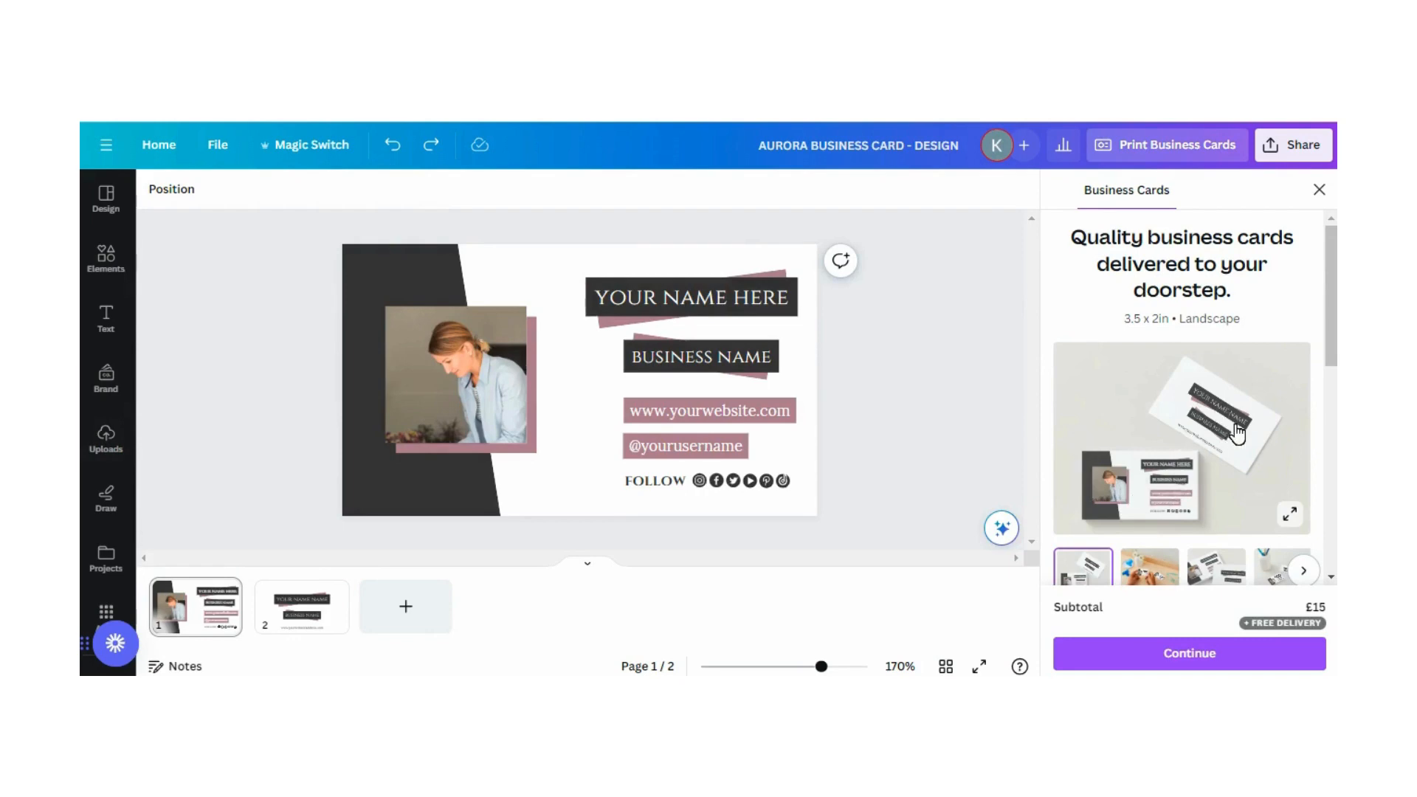
click(1195, 664)
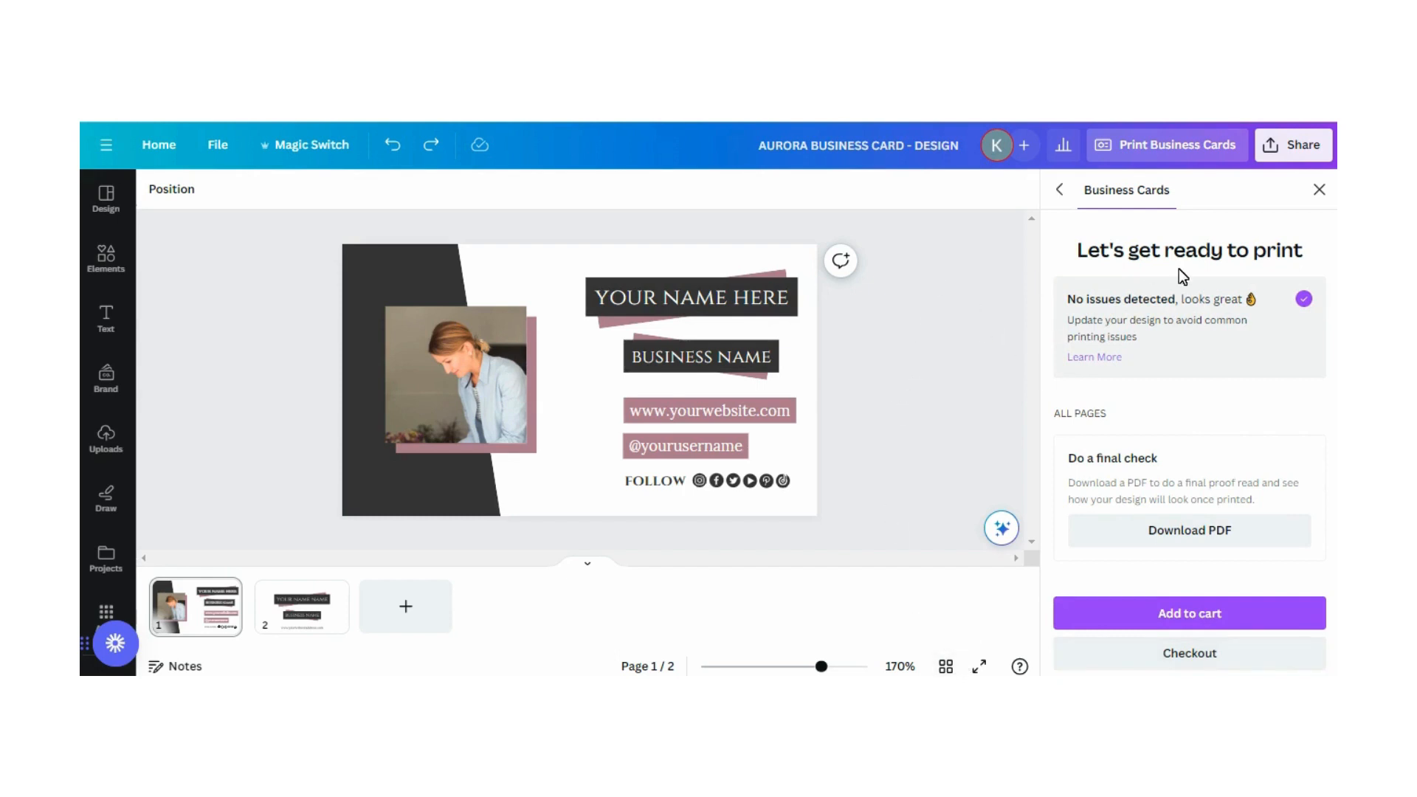
click(1320, 190)
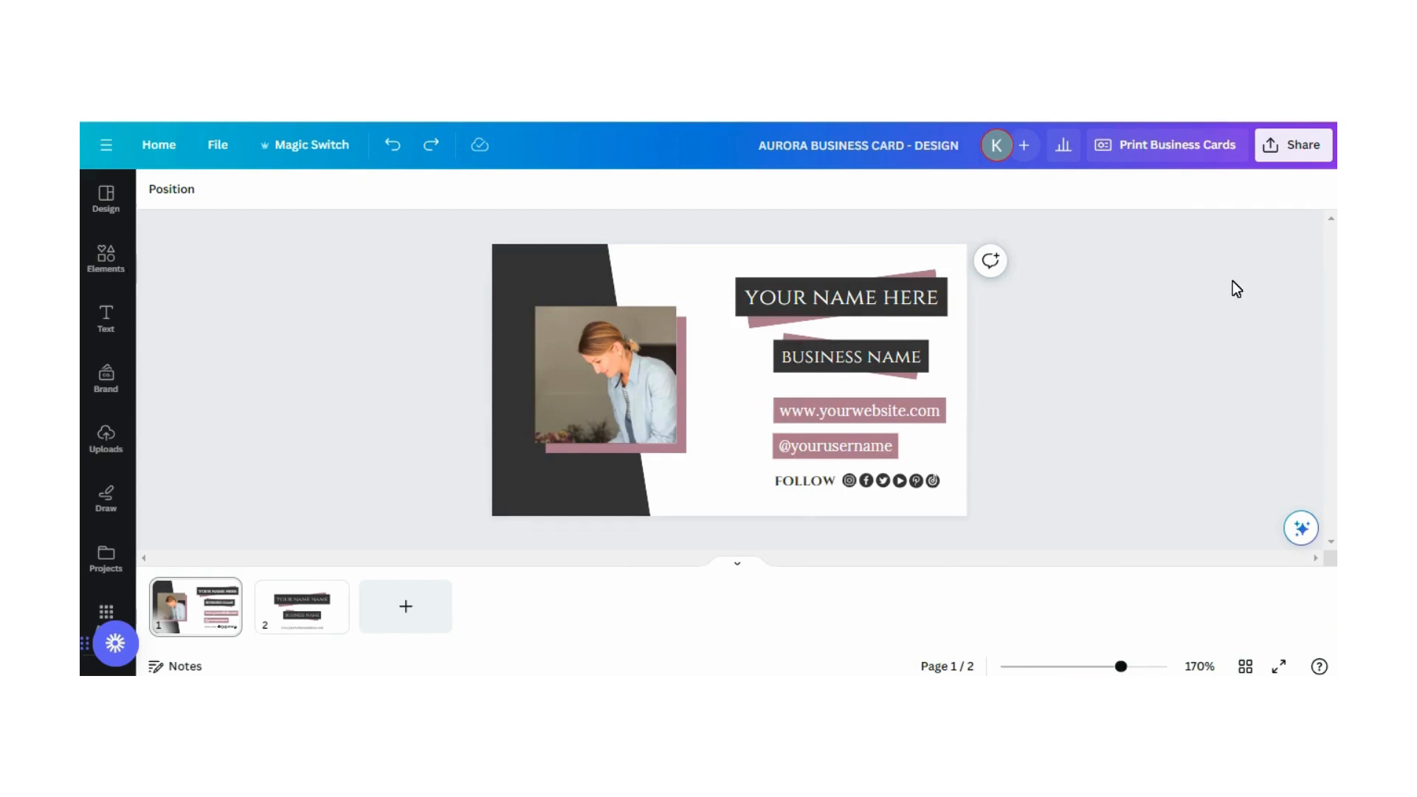
Download all pages of the business card as a PDF Print file, and dismiss the download notice.
click(1304, 151)
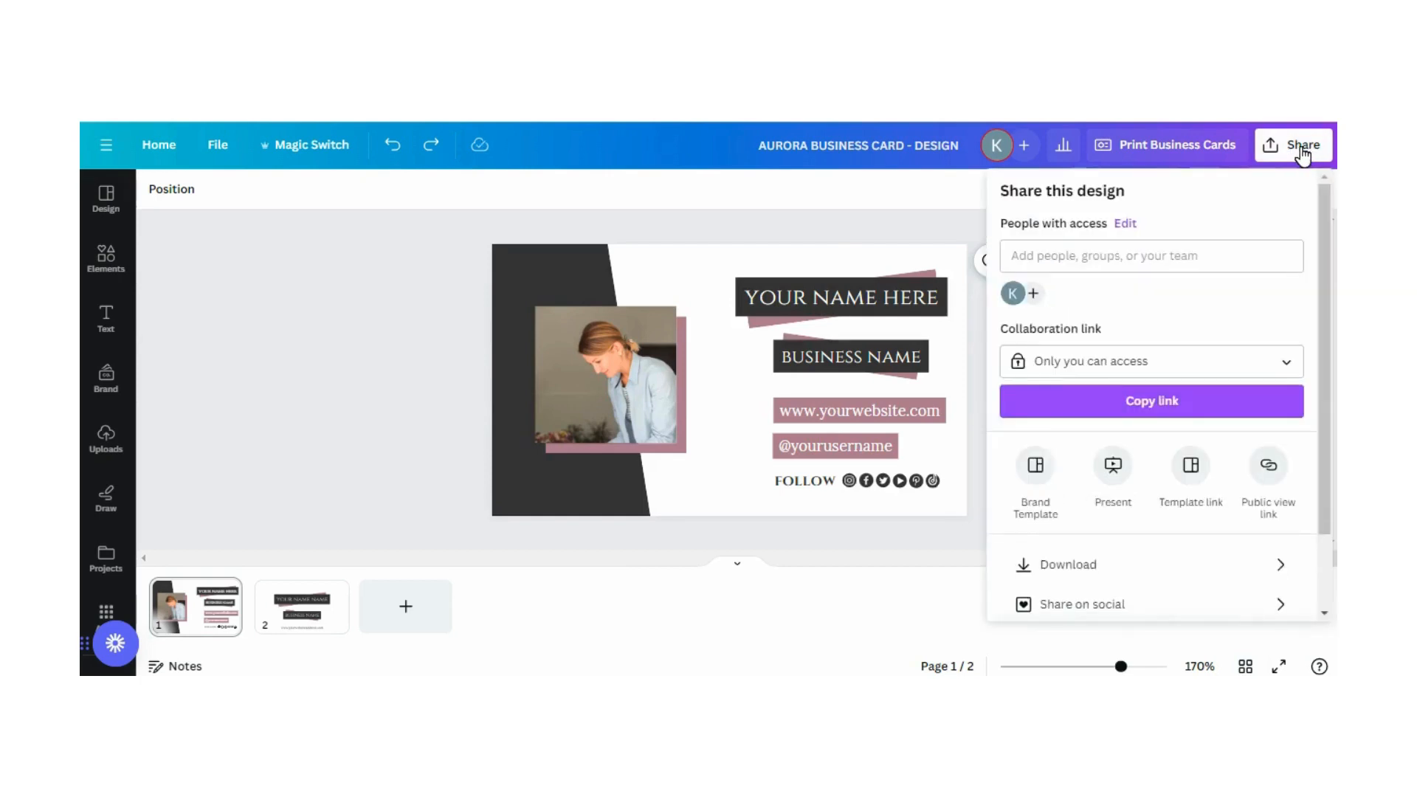
click(1043, 565)
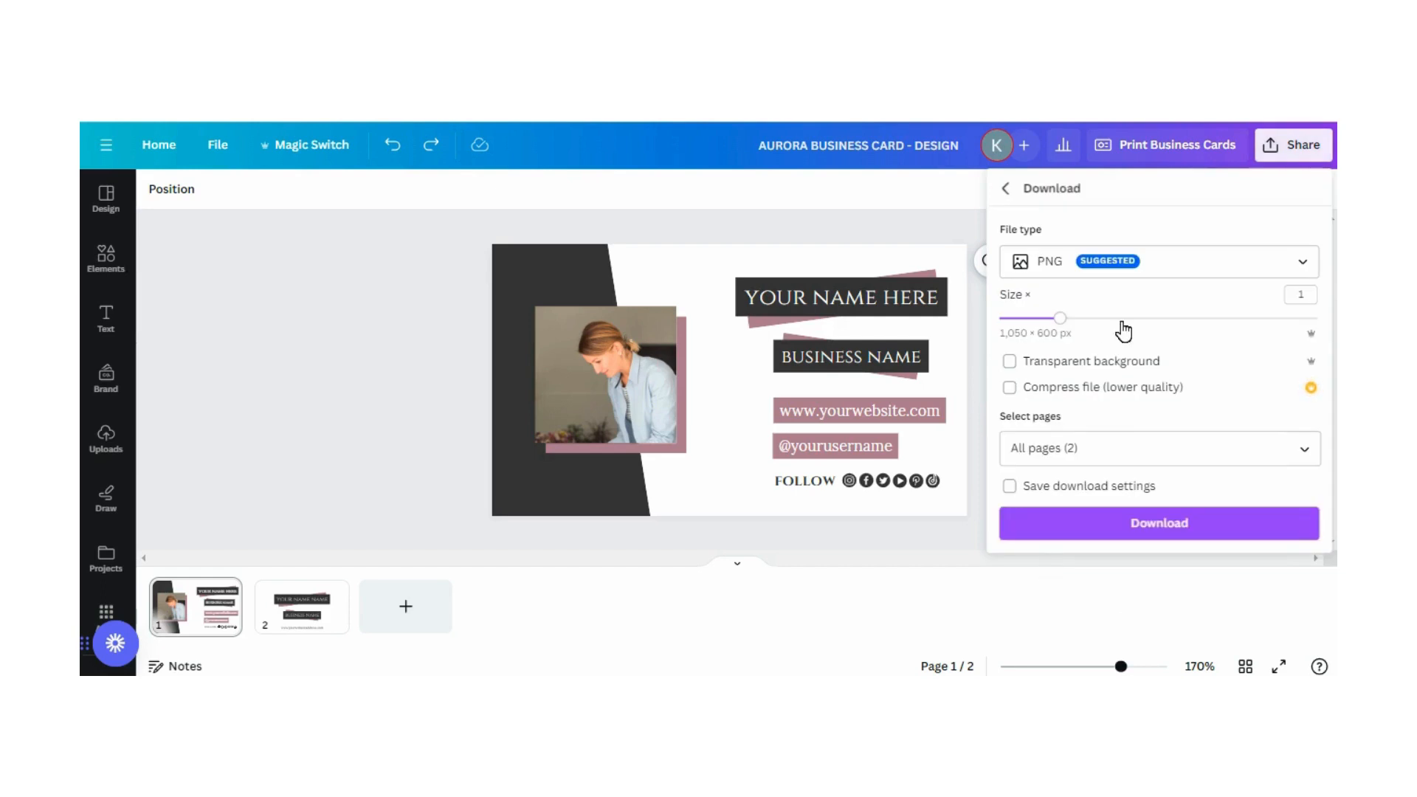
click(1172, 270)
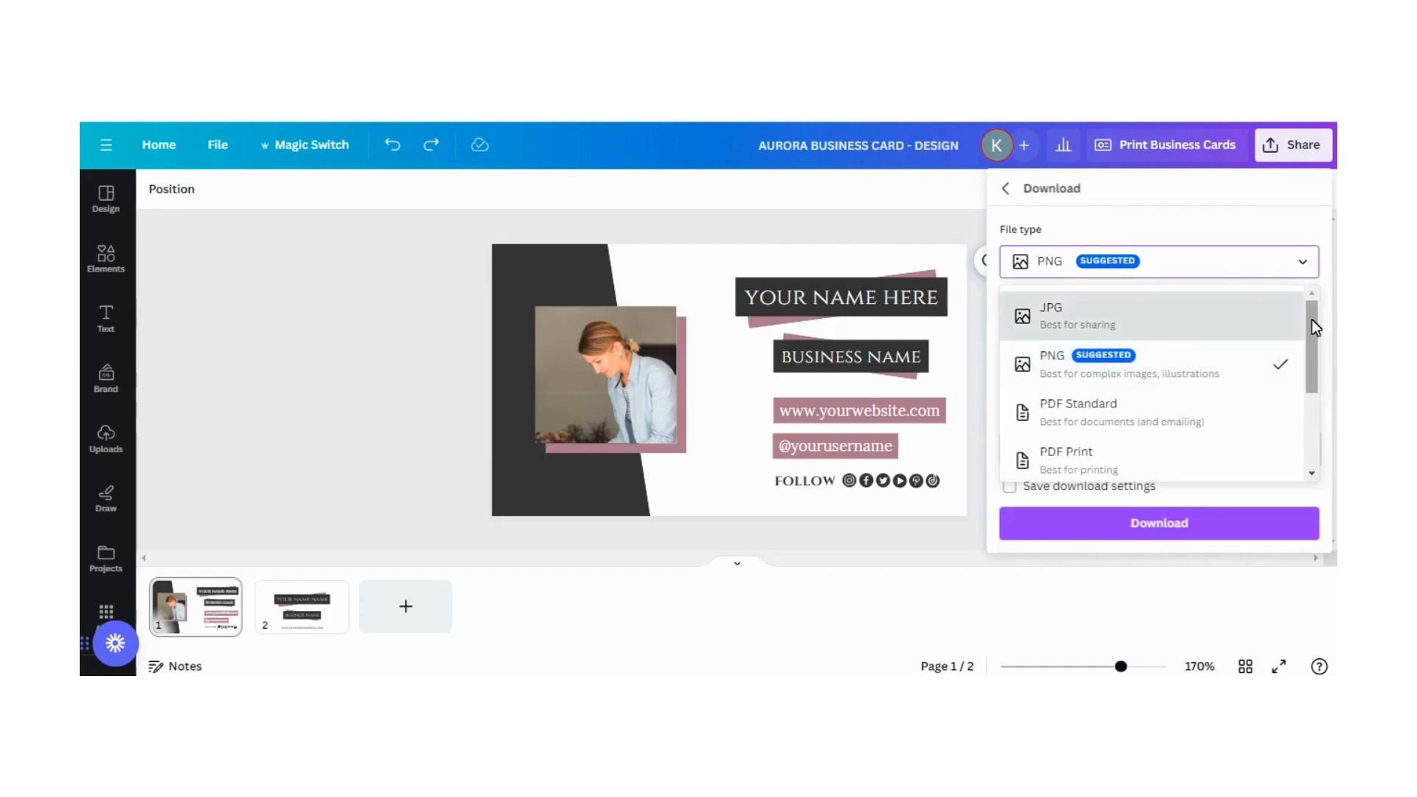
drag(1312, 320, 1314, 352)
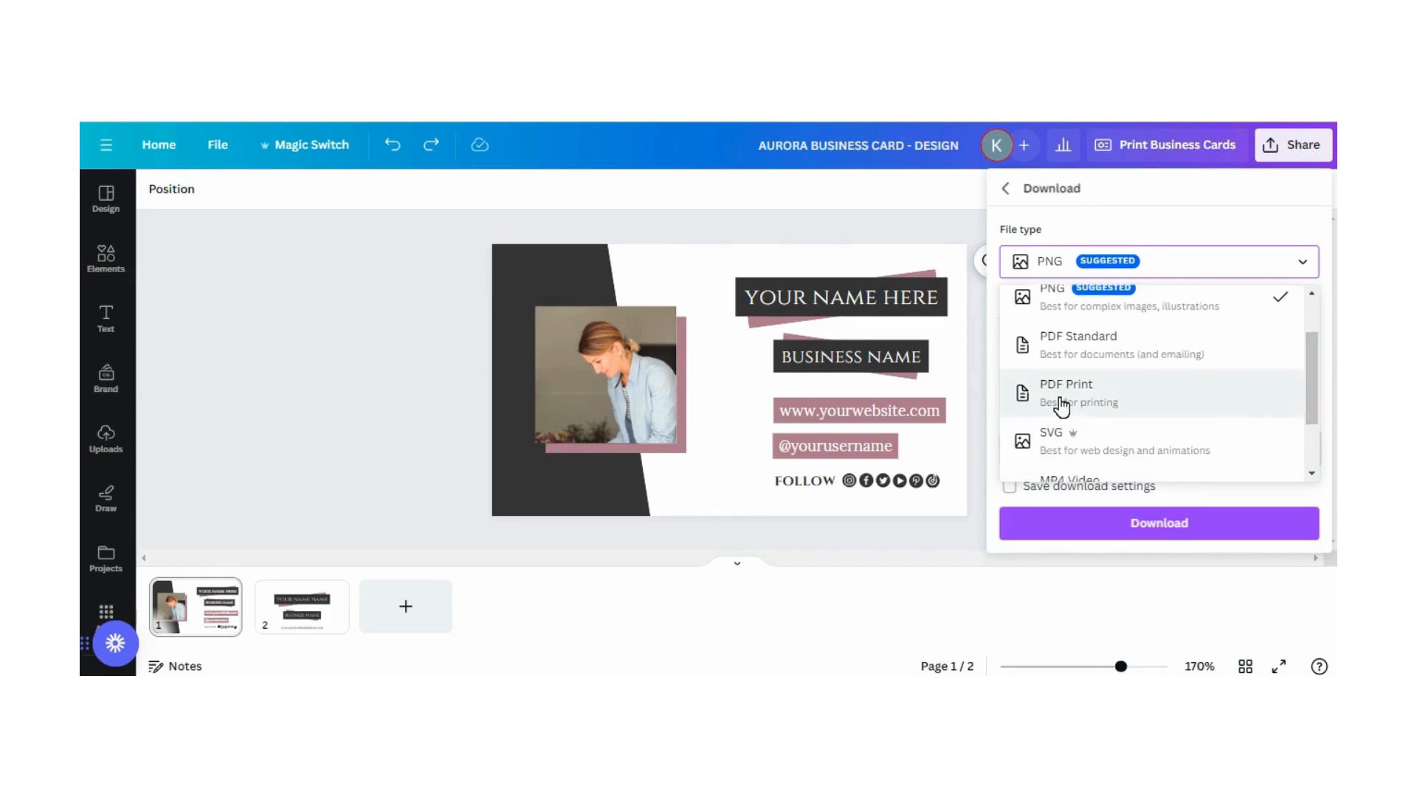
click(1090, 398)
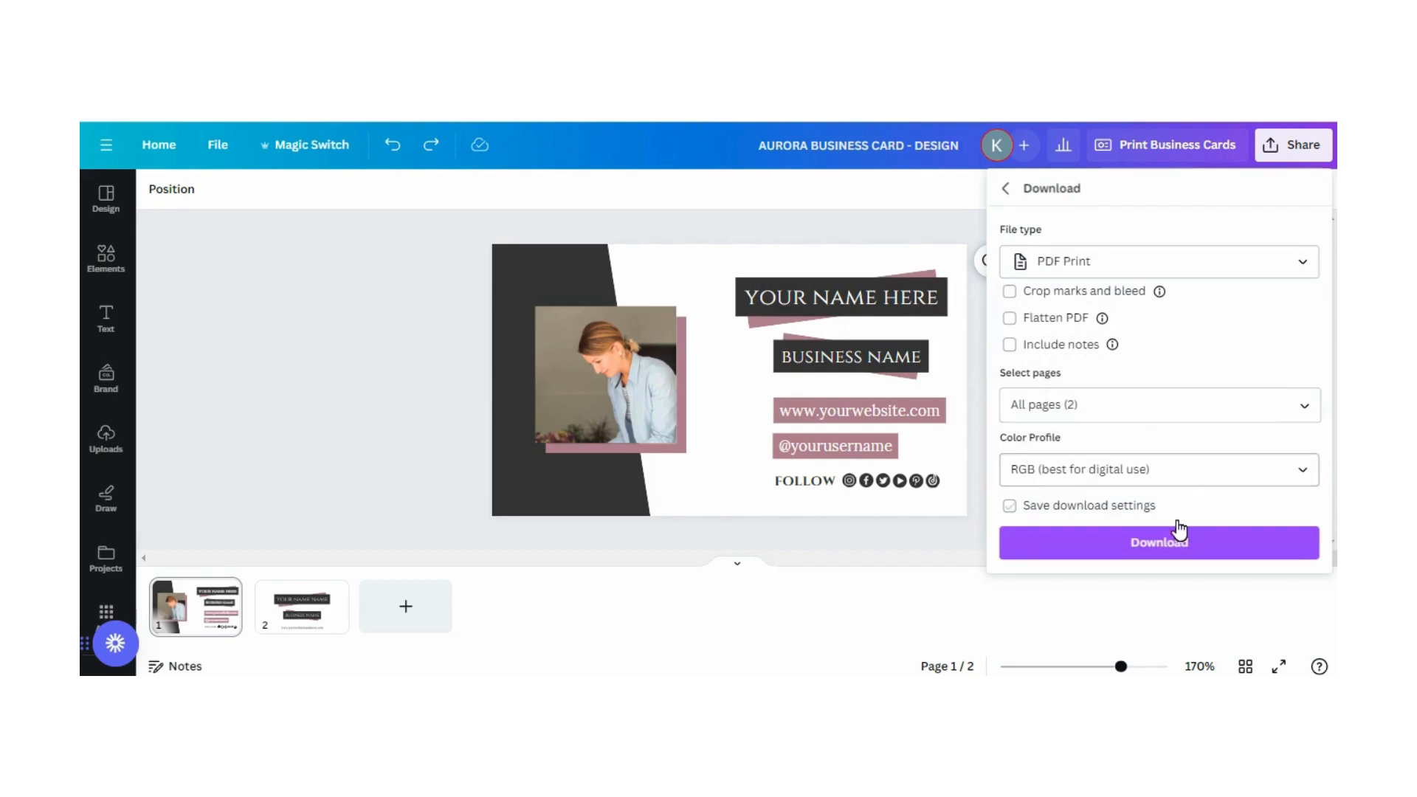
click(1155, 546)
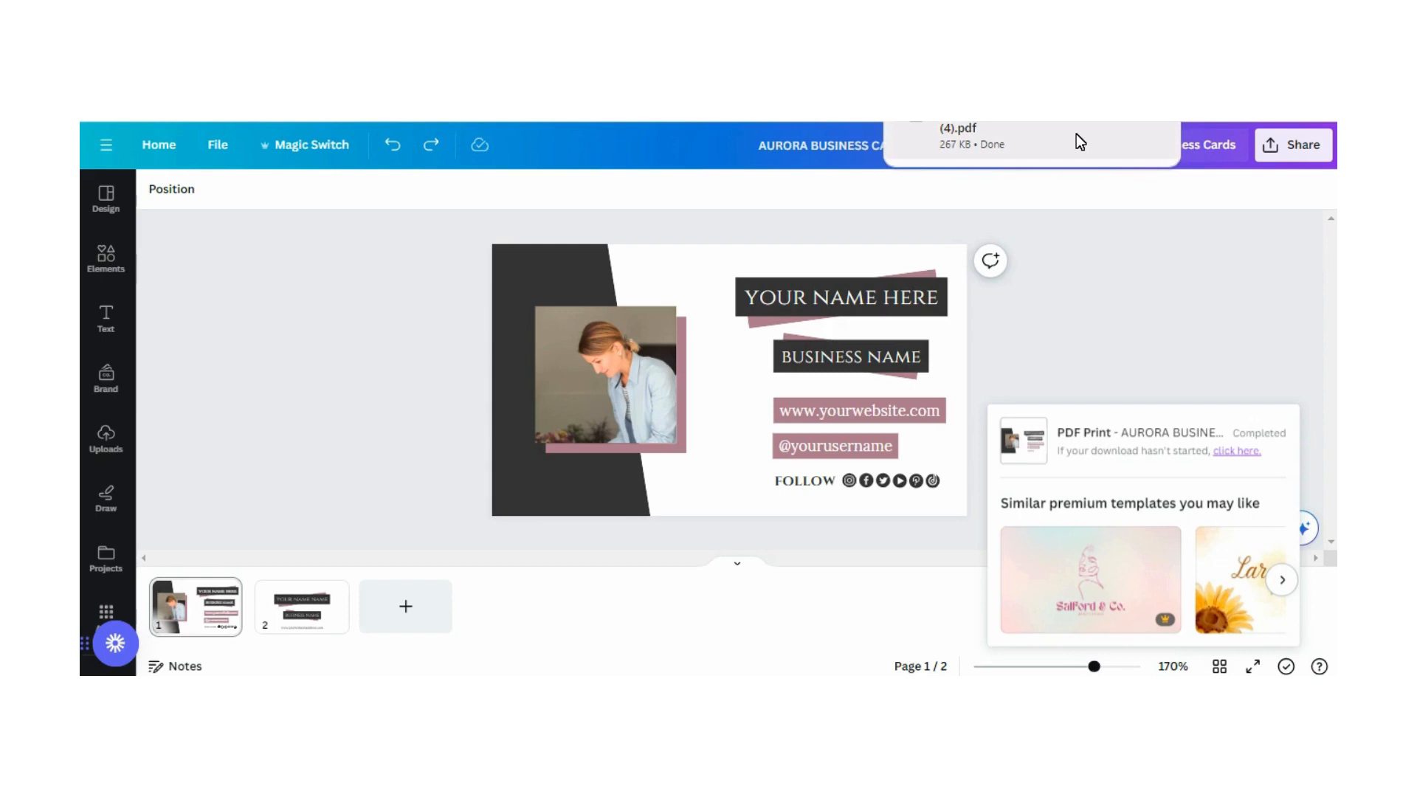
click(1150, 355)
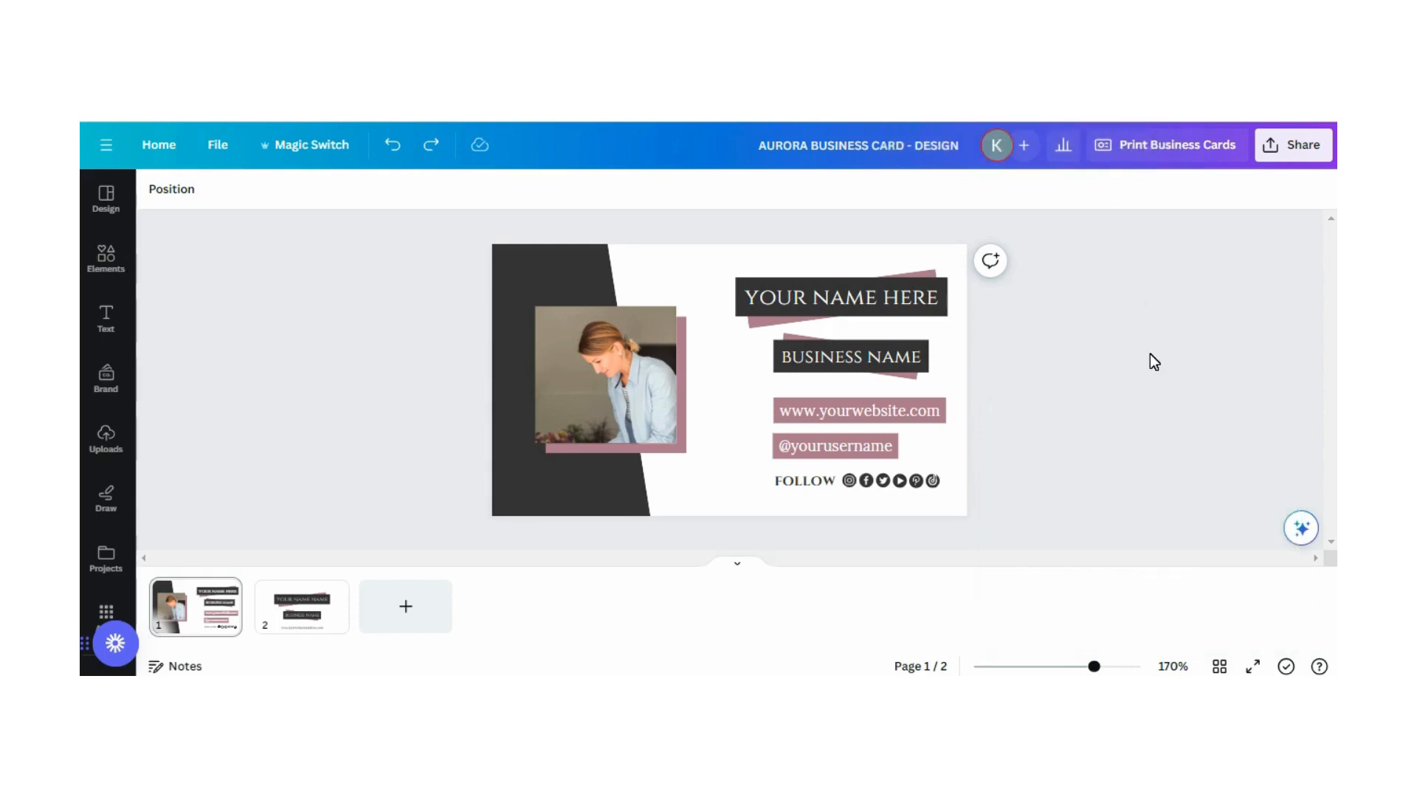